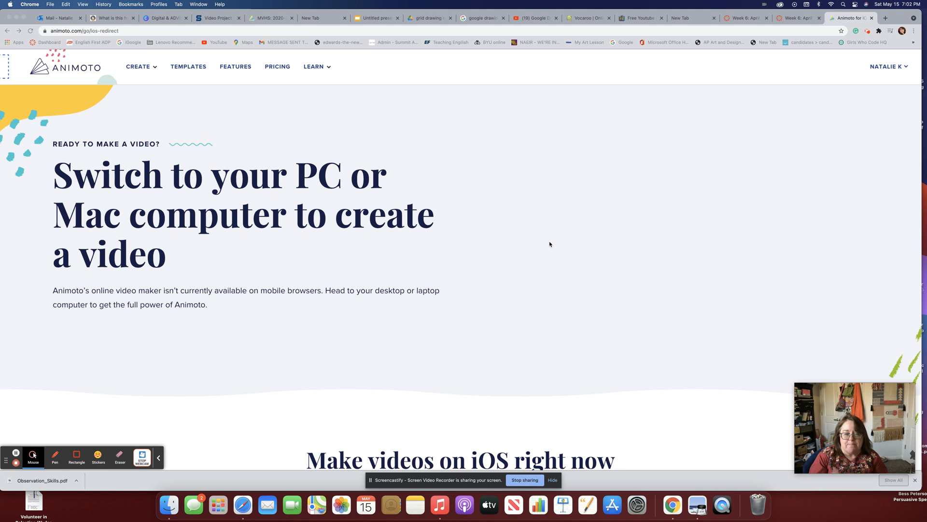
# Open Animoto's Templates gallery from the top navigation.
pyautogui.scroll(-2, 550, 244)
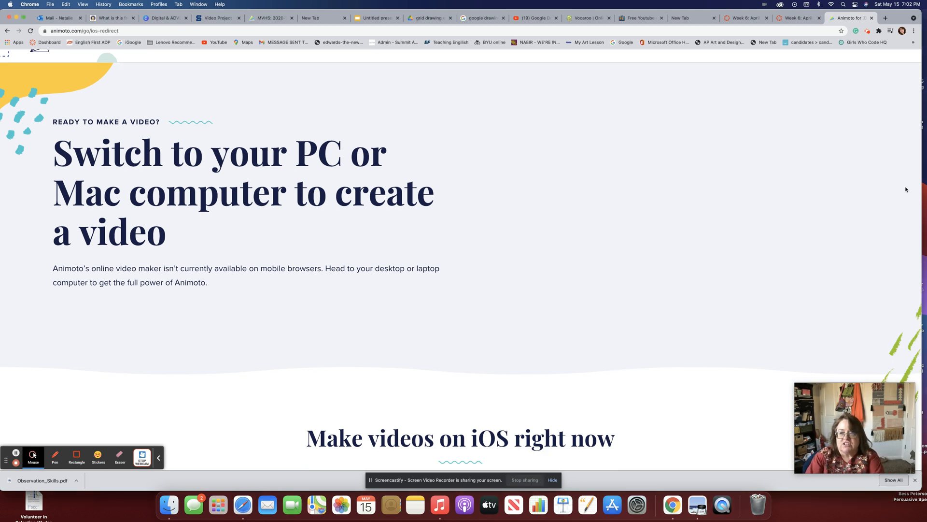
pyautogui.scroll(2, 904, 190)
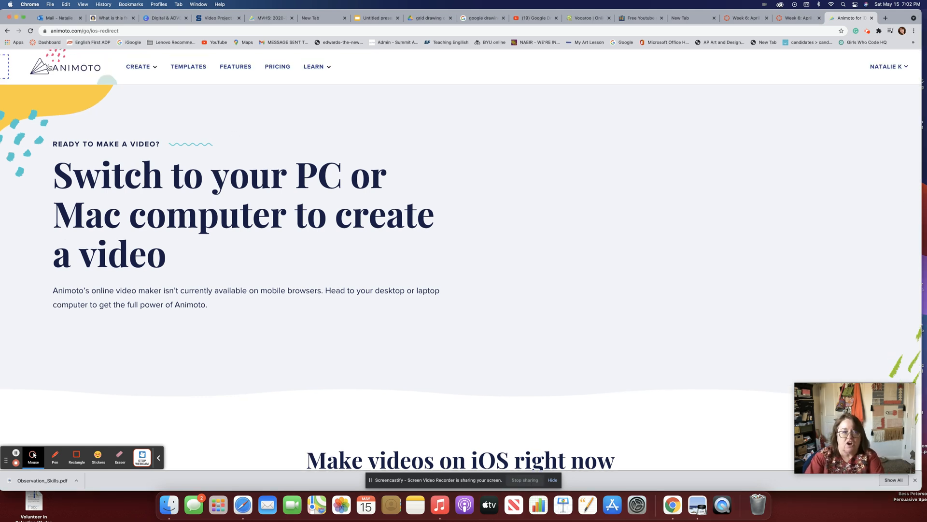
pyautogui.moveTo(148, 70)
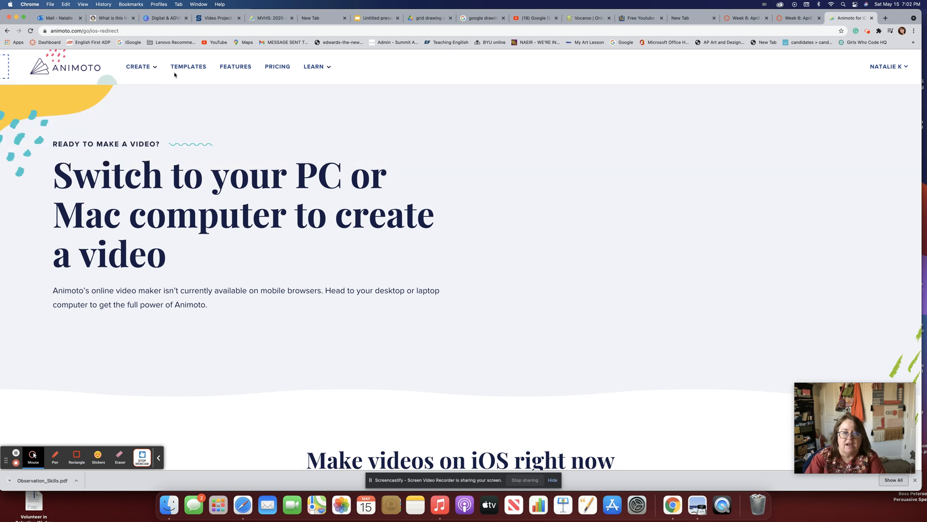
pyautogui.click(188, 68)
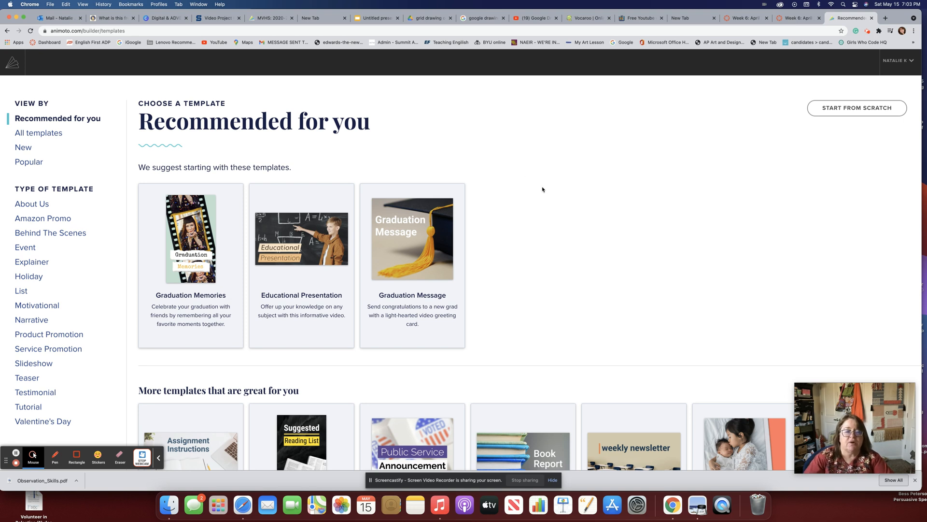
# Browse the recommended templates, then switch the view to All templates.
pyautogui.scroll(-3, 542, 189)
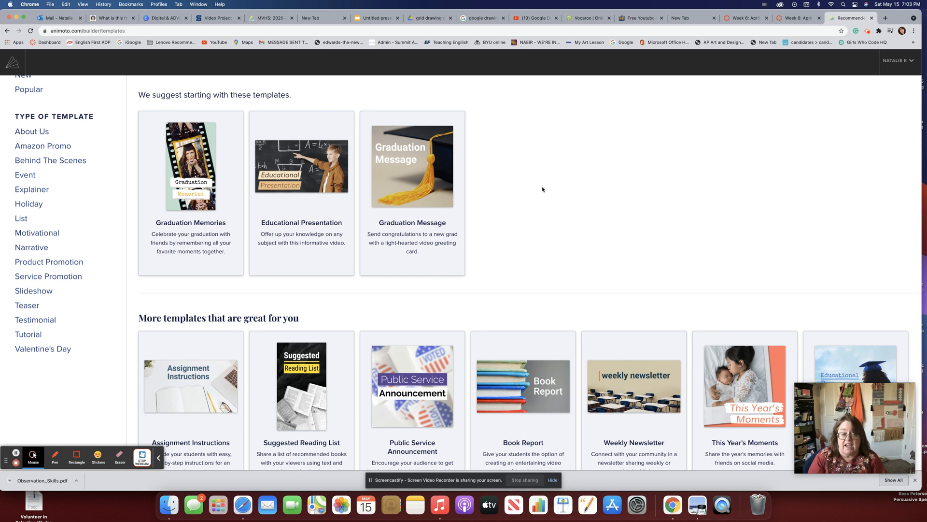
pyautogui.scroll(-1, 543, 189)
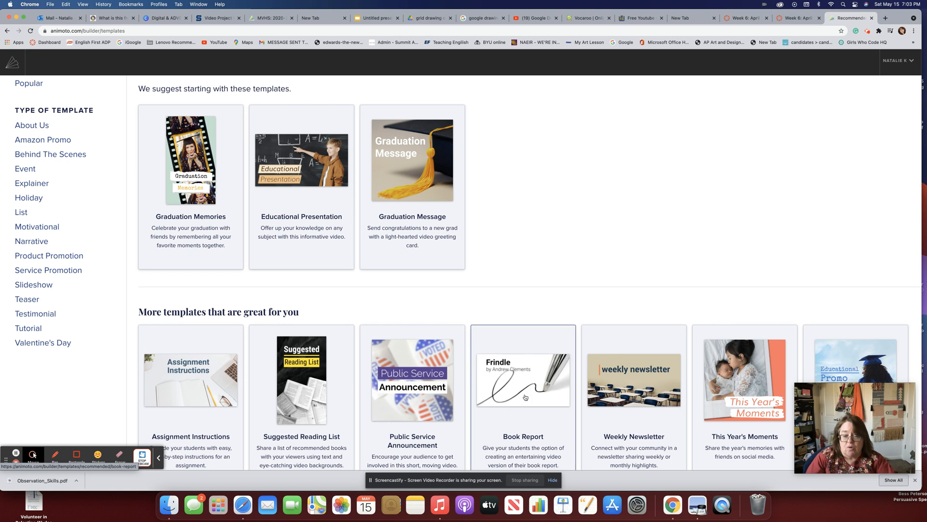
pyautogui.scroll(-1, 525, 397)
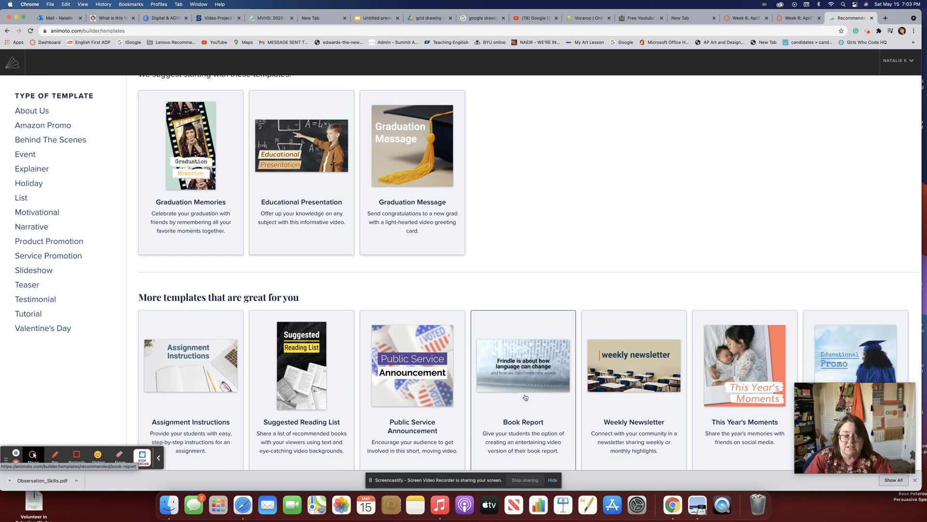
pyautogui.scroll(1, 525, 397)
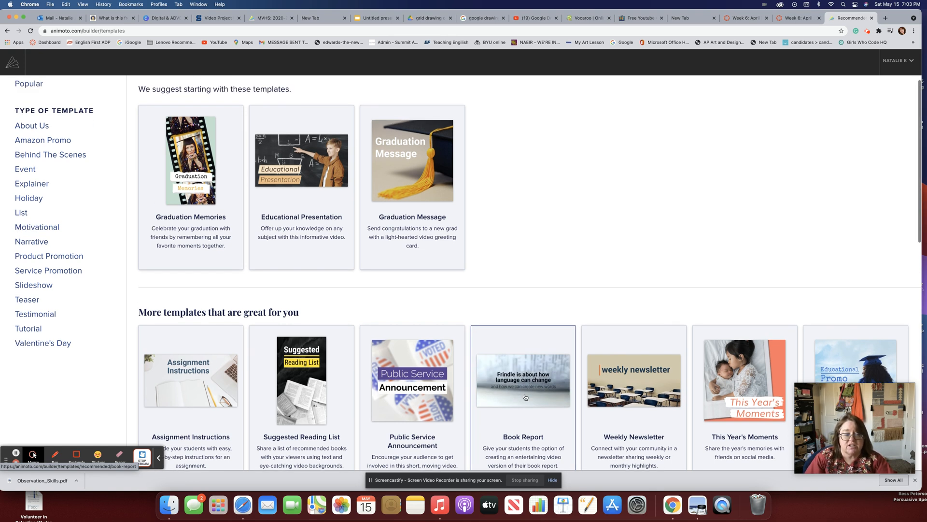
pyautogui.scroll(5, 525, 397)
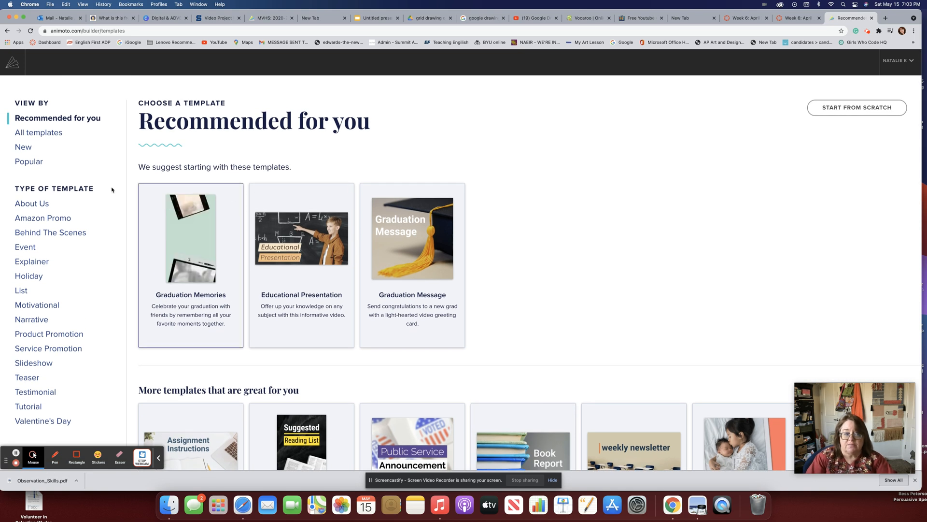
pyautogui.click(53, 131)
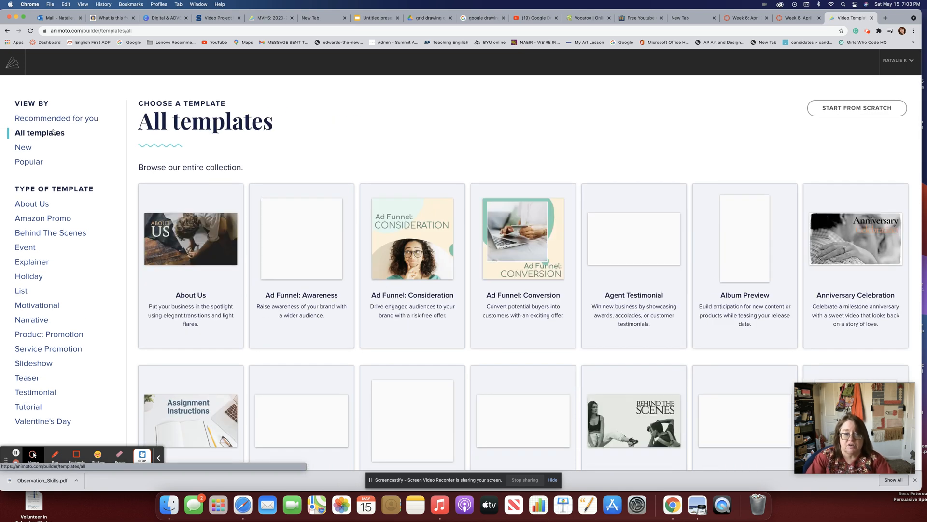
pyautogui.scroll(-1, 54, 131)
pyautogui.scroll(-5, 53, 131)
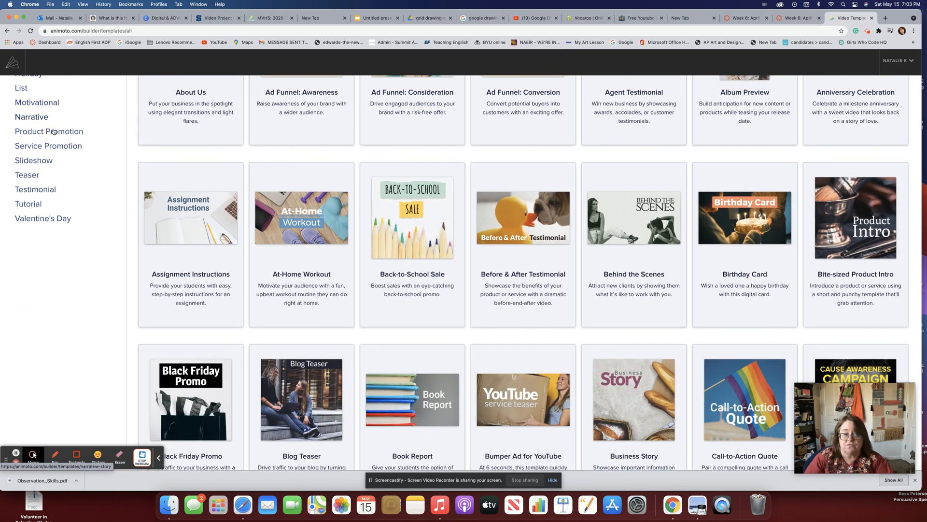
pyautogui.scroll(5, 54, 131)
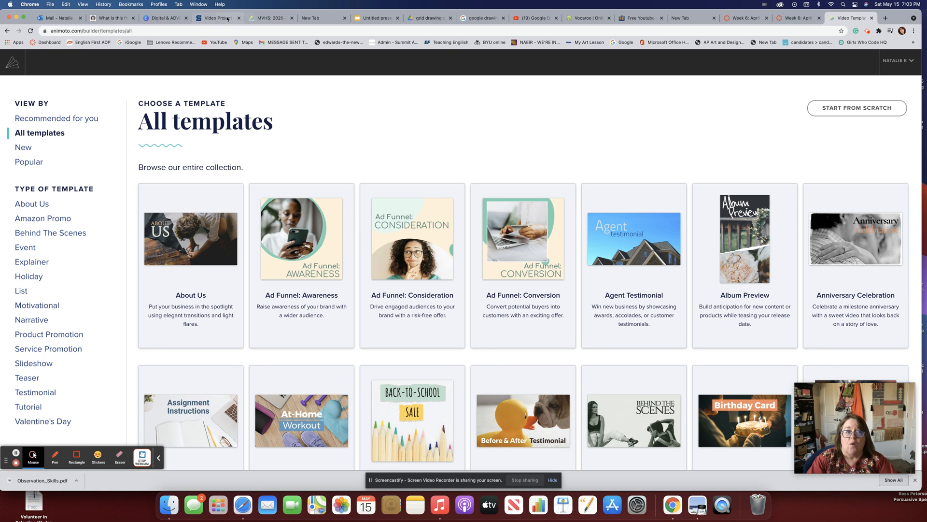
# Start a blank video past the theme choice, then return to the MVHS Art Show thank-you slide.
pyautogui.click(883, 110)
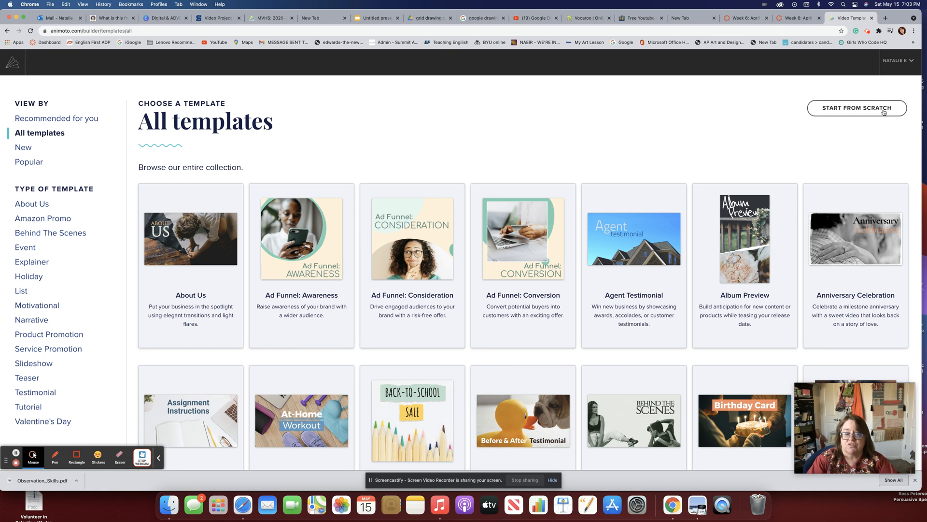
pyautogui.click(881, 111)
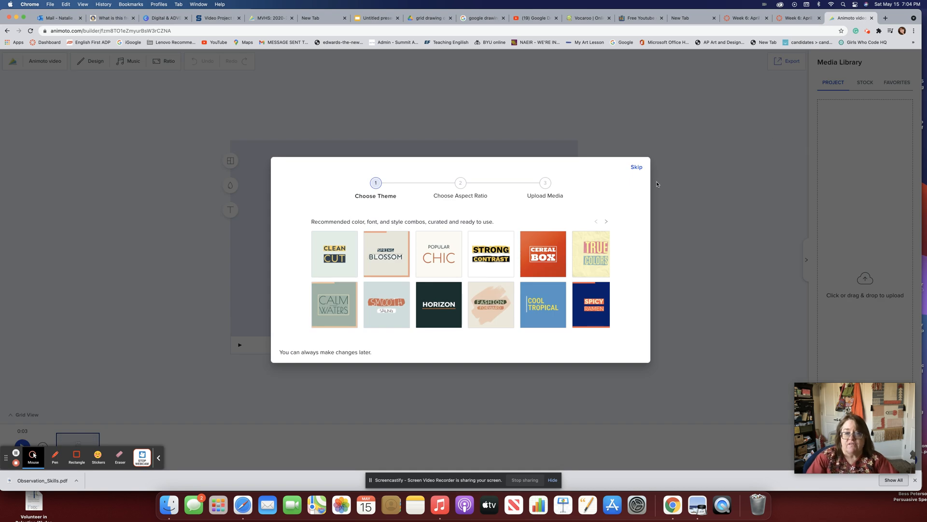
pyautogui.click(638, 167)
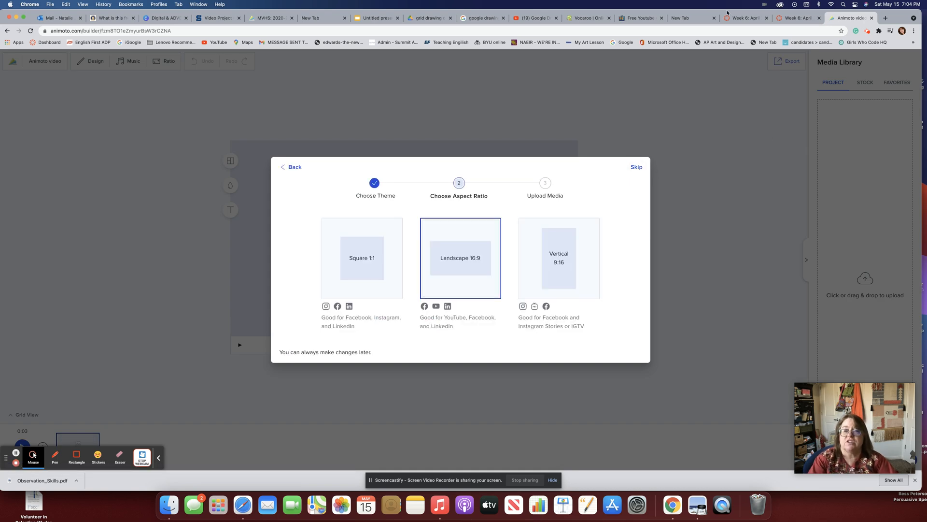
pyautogui.click(276, 19)
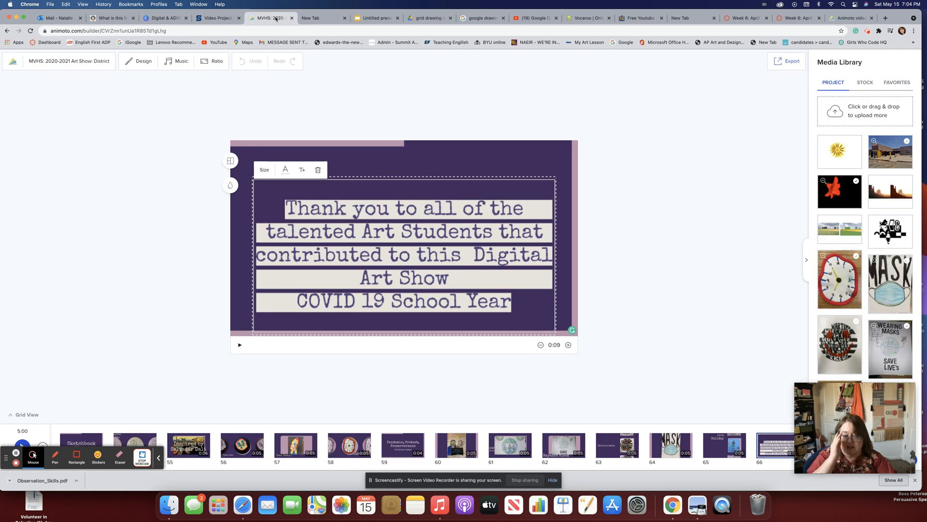
pyautogui.click(177, 148)
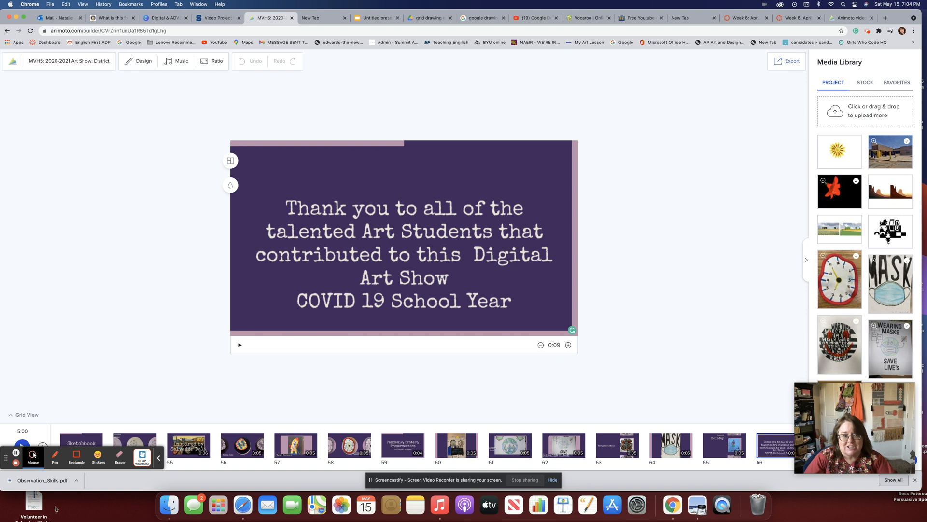
# Look at the Add a Block choices without adding one, then preview the Sketchbook Ideas block.
pyautogui.click(44, 444)
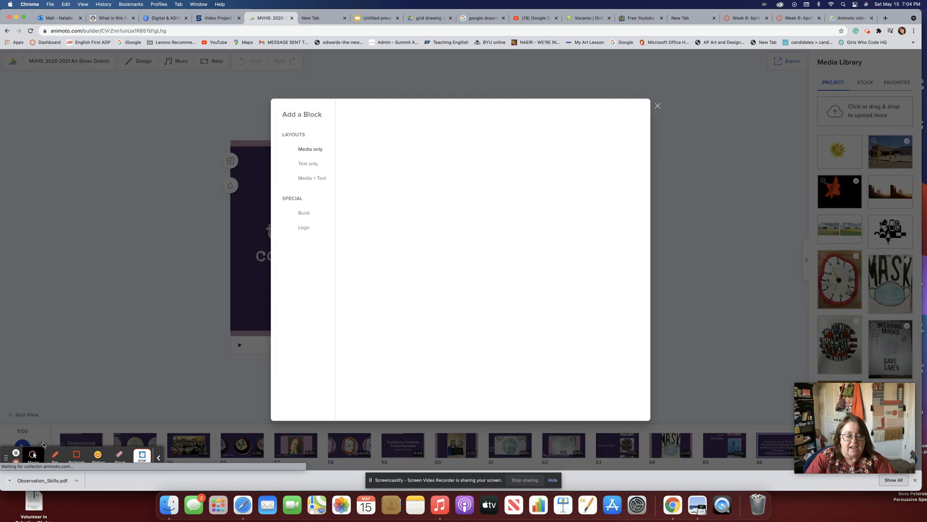
pyautogui.click(658, 106)
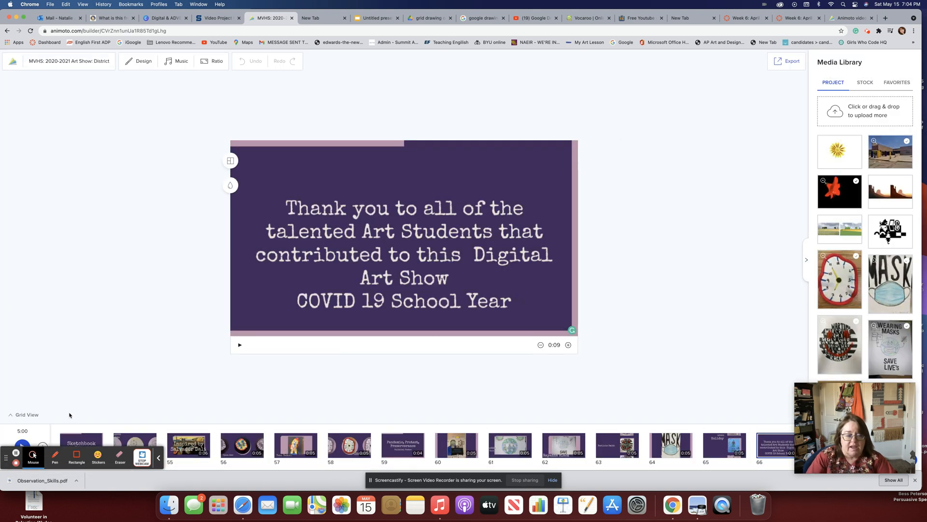
pyautogui.click(81, 439)
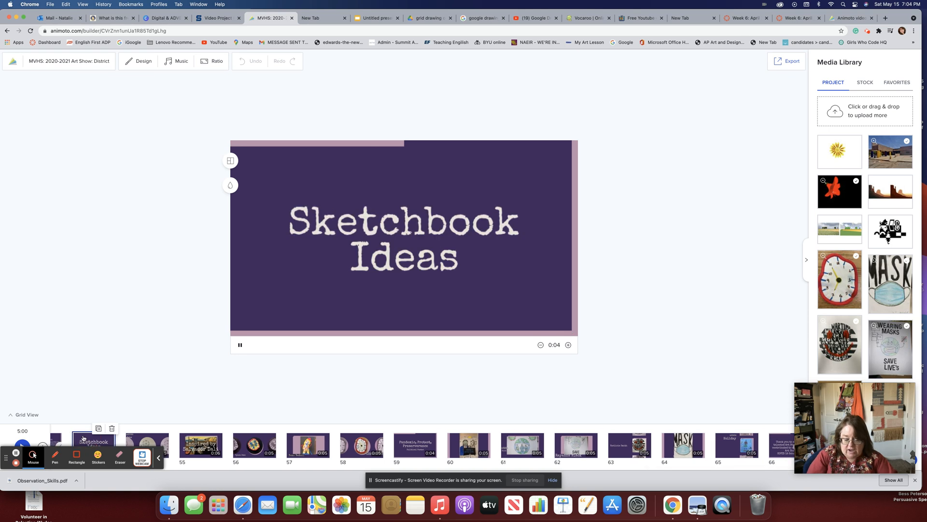
# Scroll the timeline back to the Monument Valley title block, then open a new Chrome tab.
pyautogui.hscroll(-9, 83, 439)
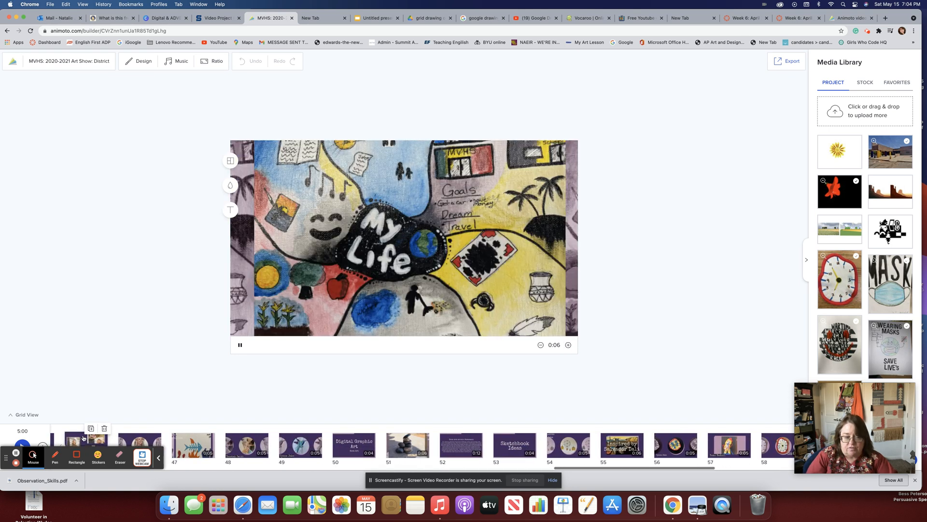
pyautogui.hscroll(-20, 83, 438)
pyautogui.hscroll(-20, 83, 438)
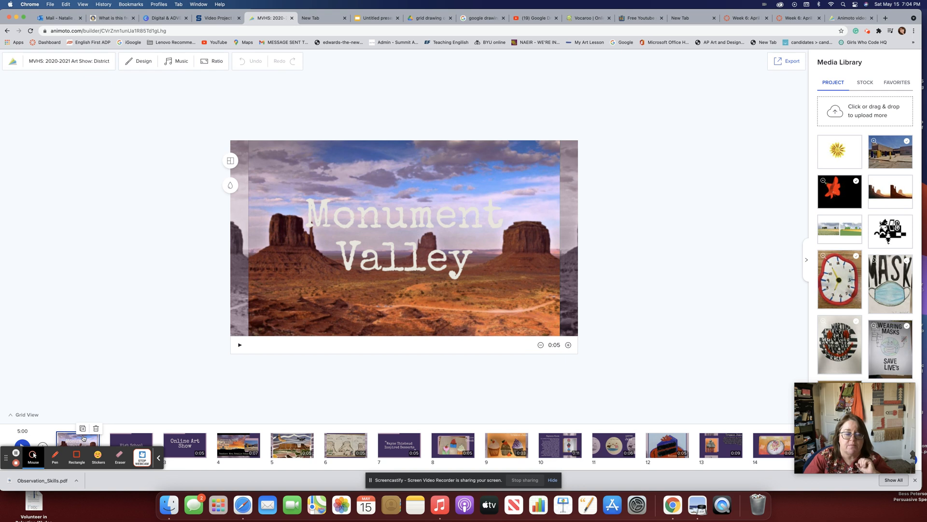
pyautogui.click(332, 256)
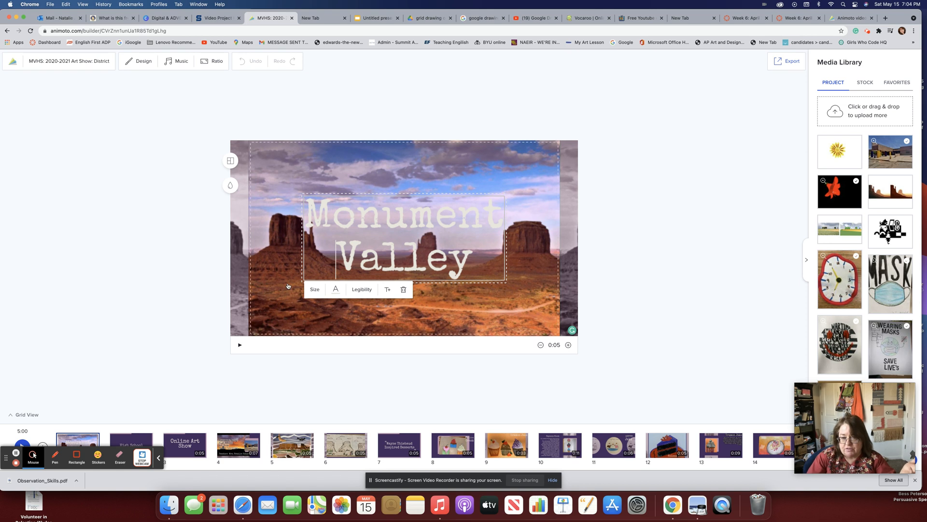
pyautogui.click(886, 18)
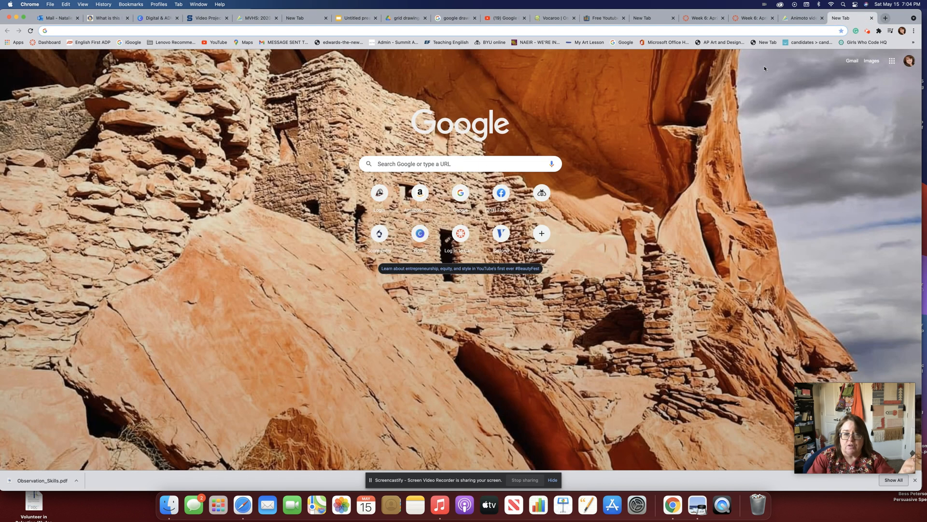
# Search Google Images for 'monument valley utah'.
pyautogui.click(430, 164)
pyautogui.write('m')
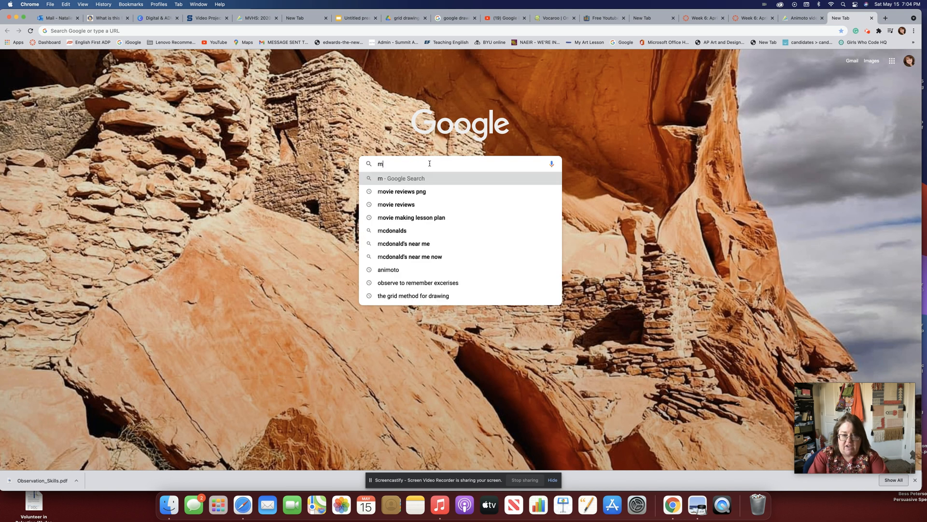
pyautogui.write('onument')
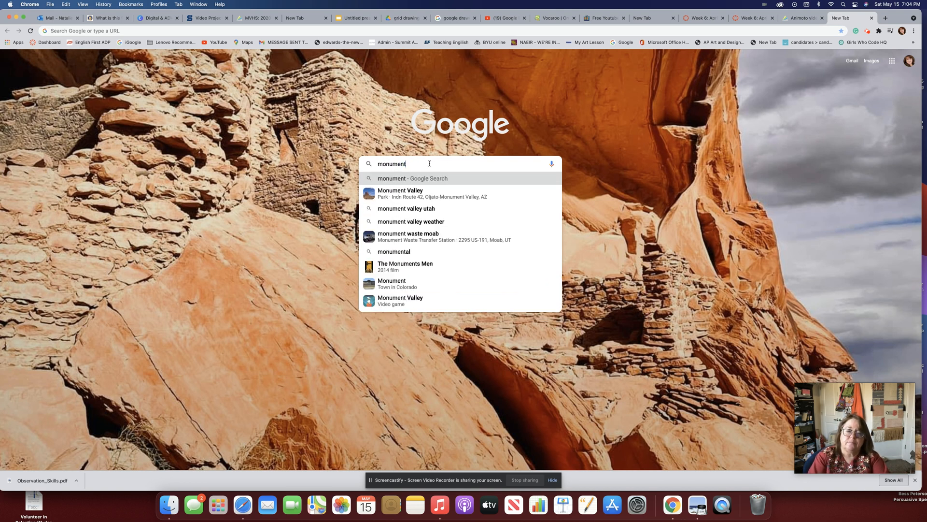
pyautogui.write(' valley utah')
pyautogui.press('Return')
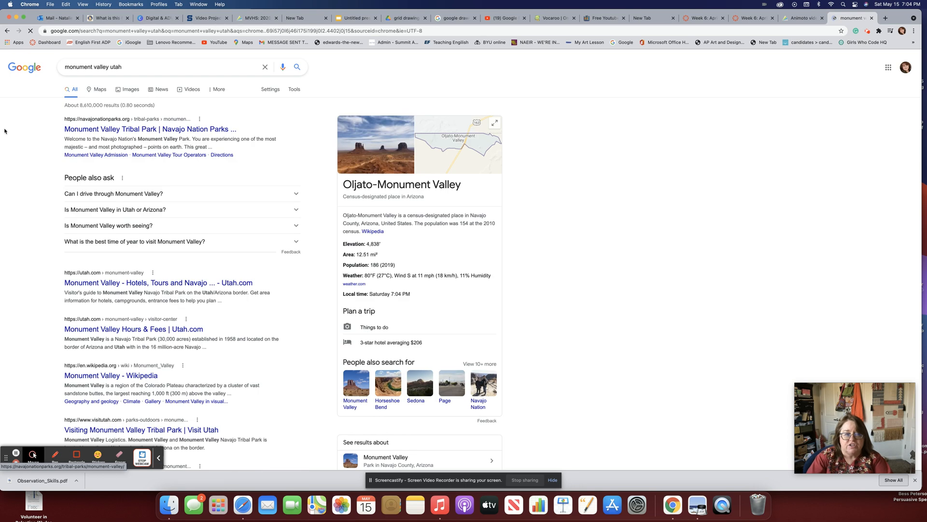
pyautogui.click(137, 89)
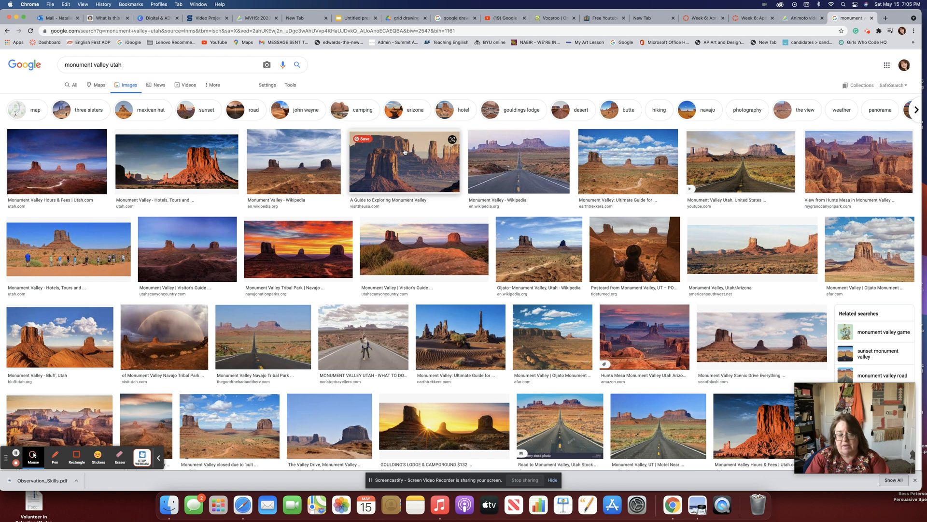
# Save the Utah.com Monument Valley photo to the desktop as d950148748.jpg.
pyautogui.click(404, 151)
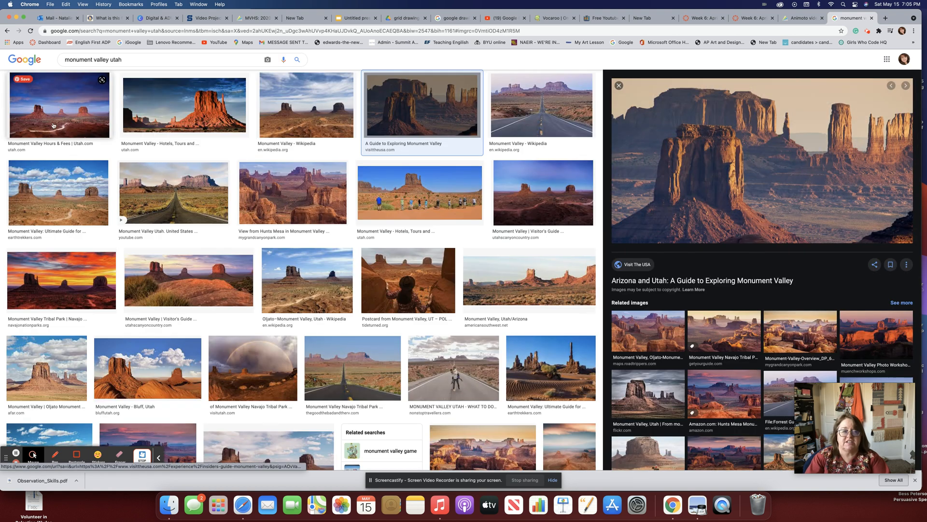
pyautogui.click(50, 131)
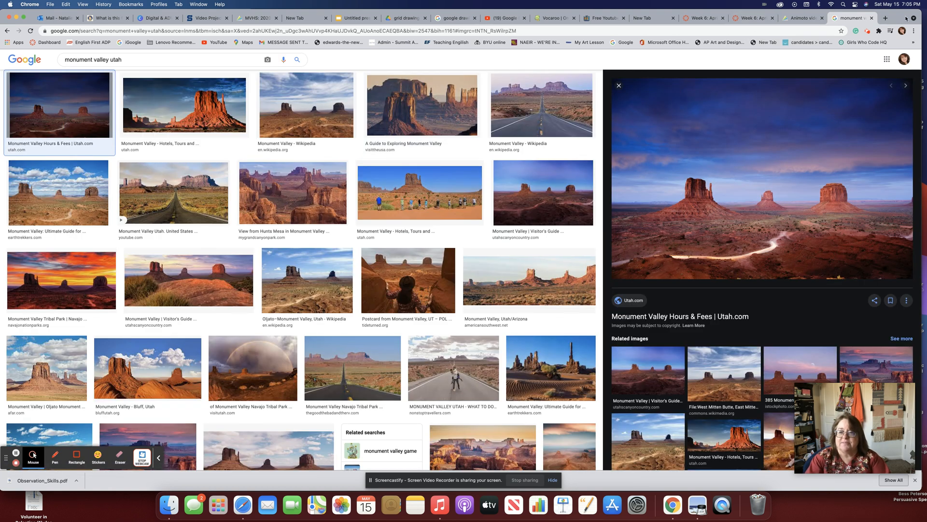
pyautogui.moveTo(895, 18); pyautogui.dragTo(282, 18)
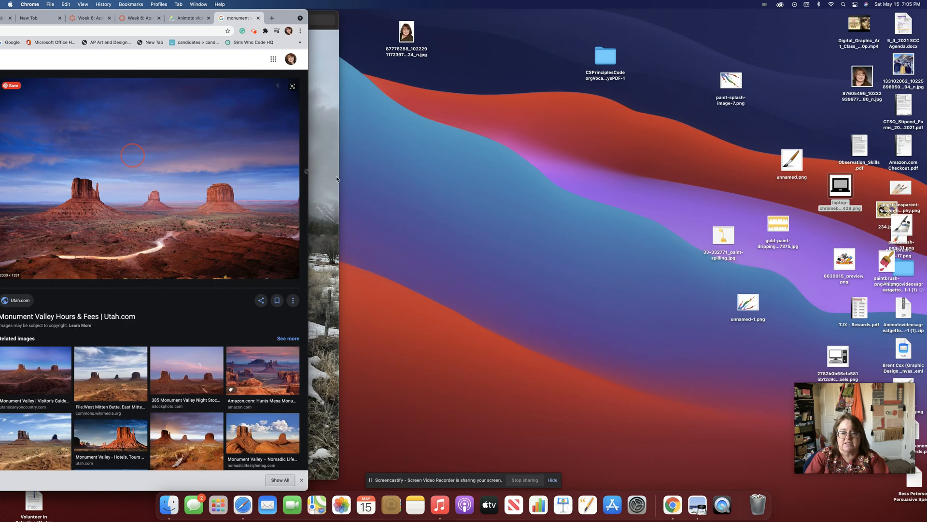
pyautogui.moveTo(700, 158); pyautogui.dragTo(702, 159)
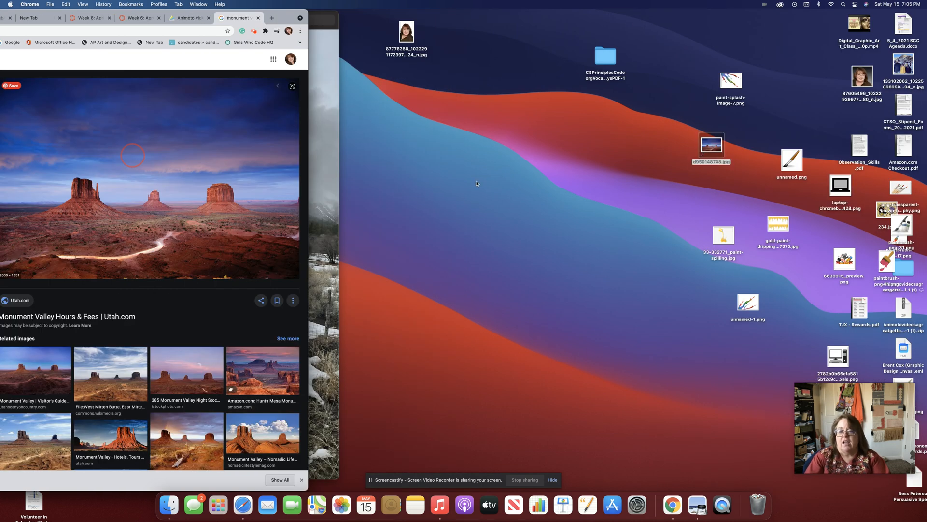
pyautogui.moveTo(285, 22); pyautogui.dragTo(875, 116)
# Upload the Monument Valley photo and make it the title slide's background.
pyautogui.click(263, 108)
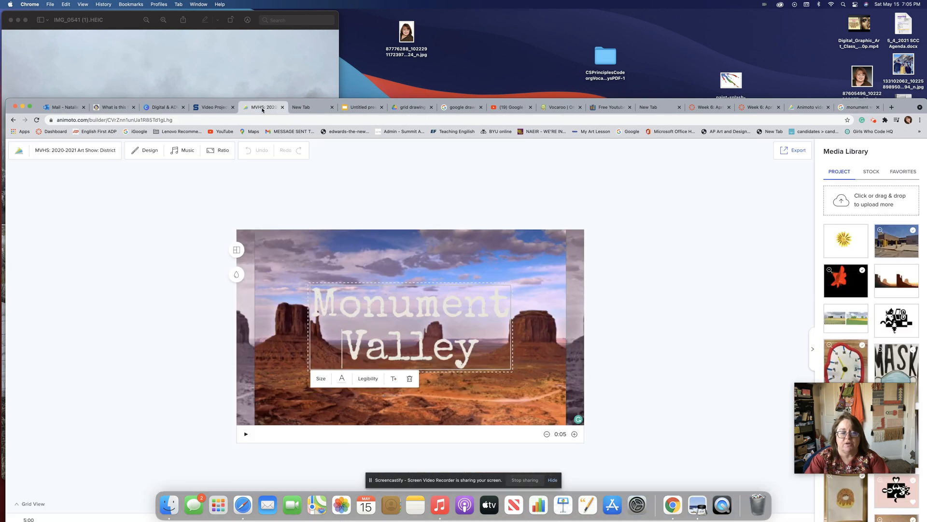
pyautogui.moveTo(909, 108); pyautogui.dragTo(680, 54)
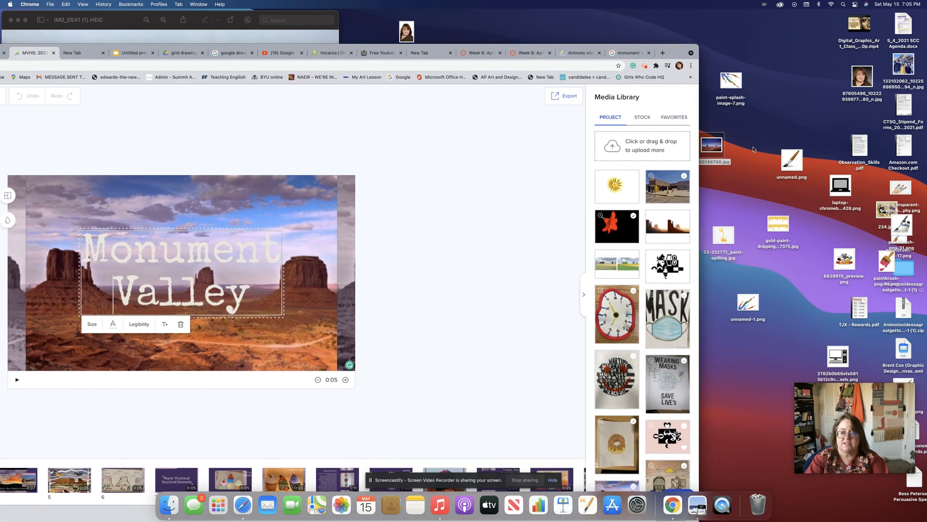
pyautogui.moveTo(718, 148); pyautogui.dragTo(650, 151)
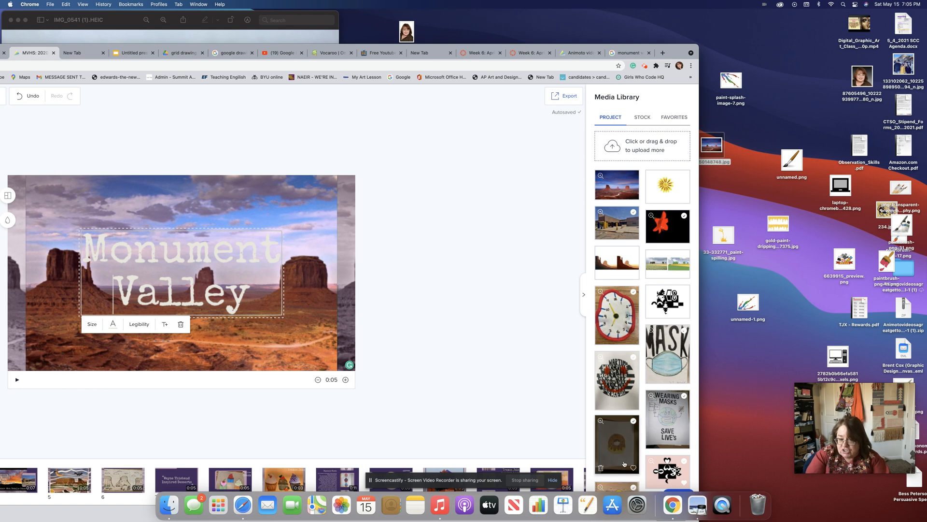
pyautogui.moveTo(676, 51); pyautogui.dragTo(925, 17)
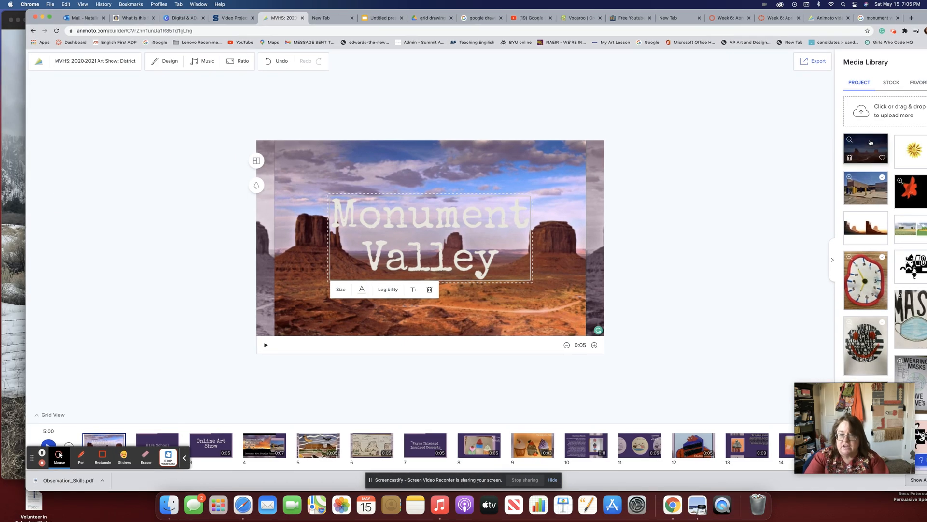
pyautogui.moveTo(871, 142); pyautogui.dragTo(453, 184)
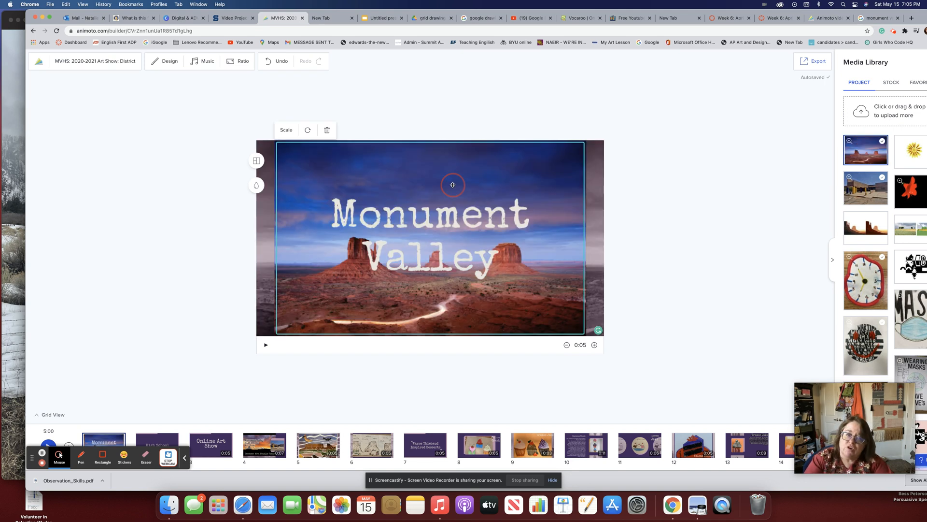
# Shrink the Monument Valley title text size so it fits on one line.
pyautogui.click(446, 223)
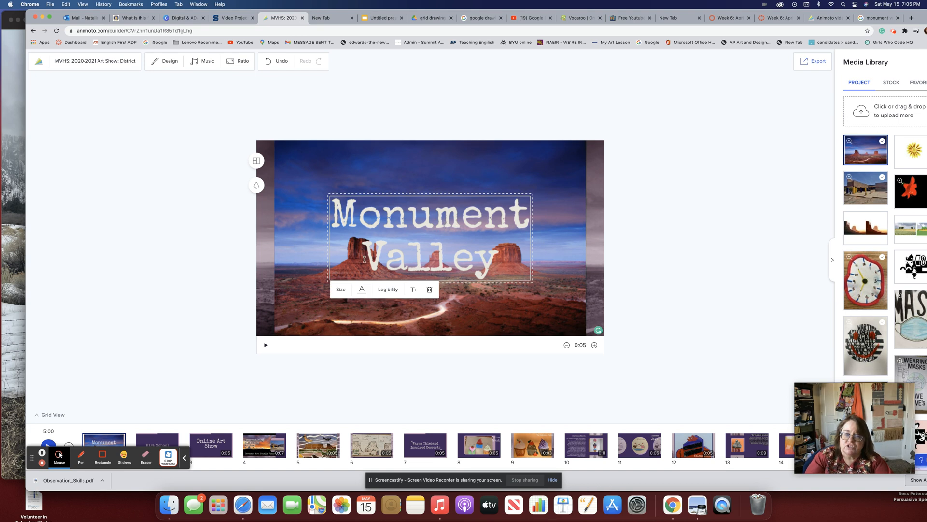
pyautogui.click(340, 290)
pyautogui.moveTo(379, 307)
pyautogui.mouseDown()
pyautogui.moveTo(332, 302)
pyautogui.moveTo(371, 306)
pyautogui.mouseUp()
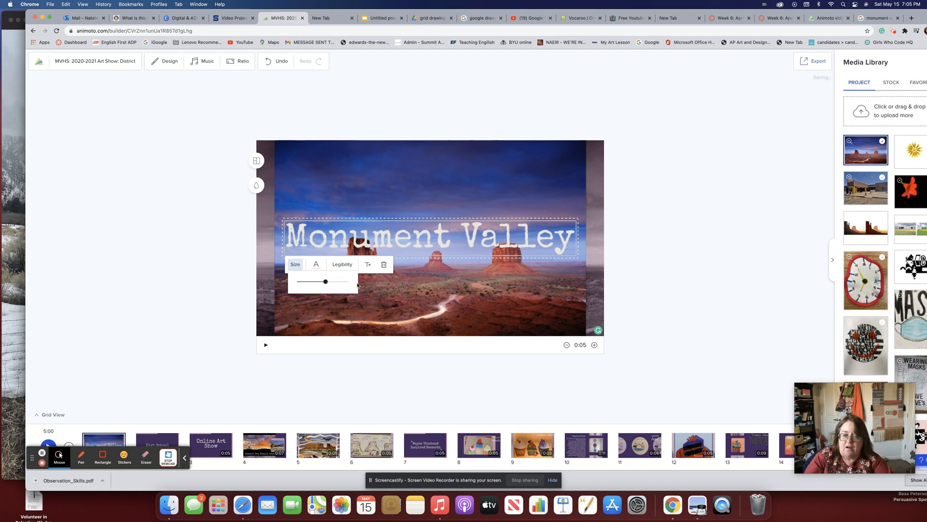
# Colour the Monument Valley title light grey and move it up into the sky.
pyautogui.click(316, 264)
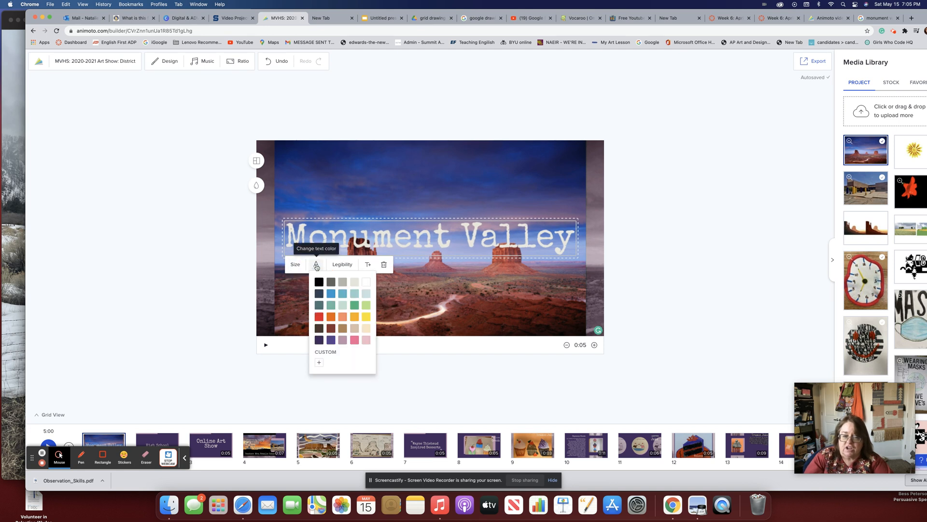
pyautogui.click(342, 281)
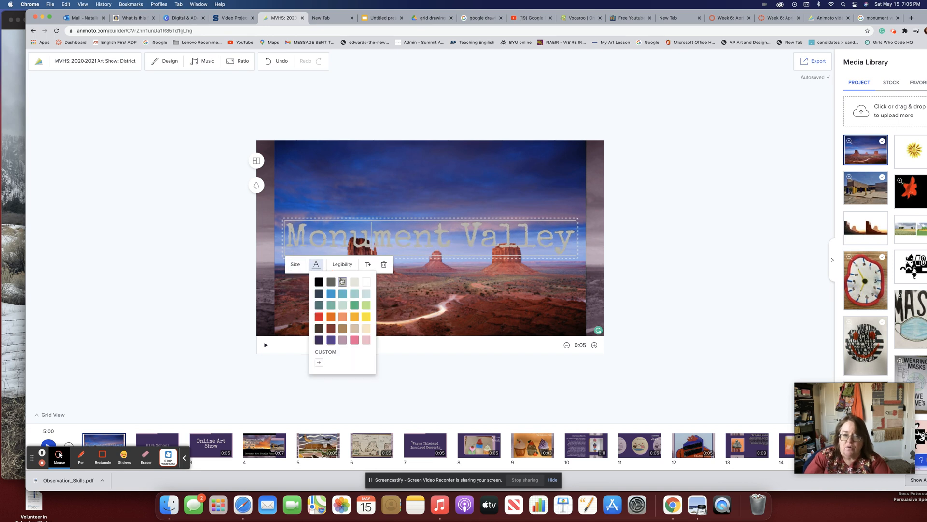
pyautogui.click(344, 340)
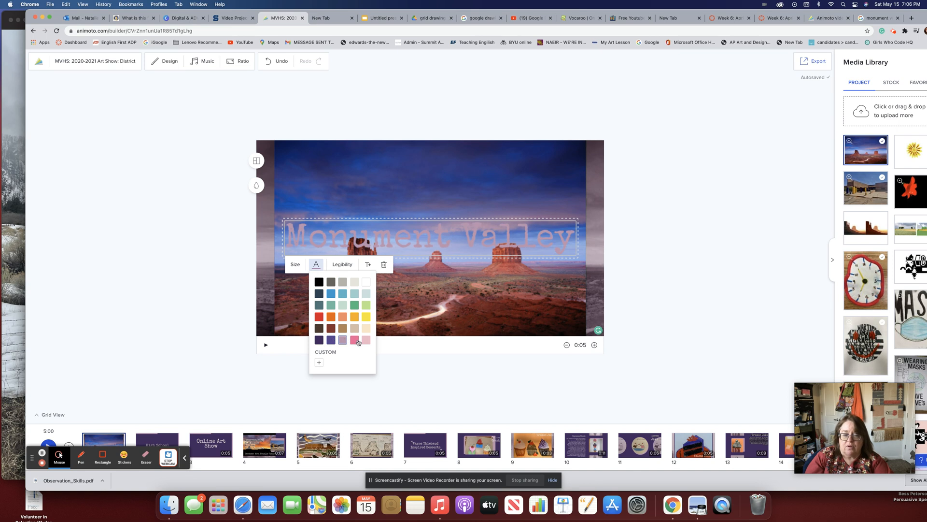
pyautogui.click(355, 340)
pyautogui.click(366, 340)
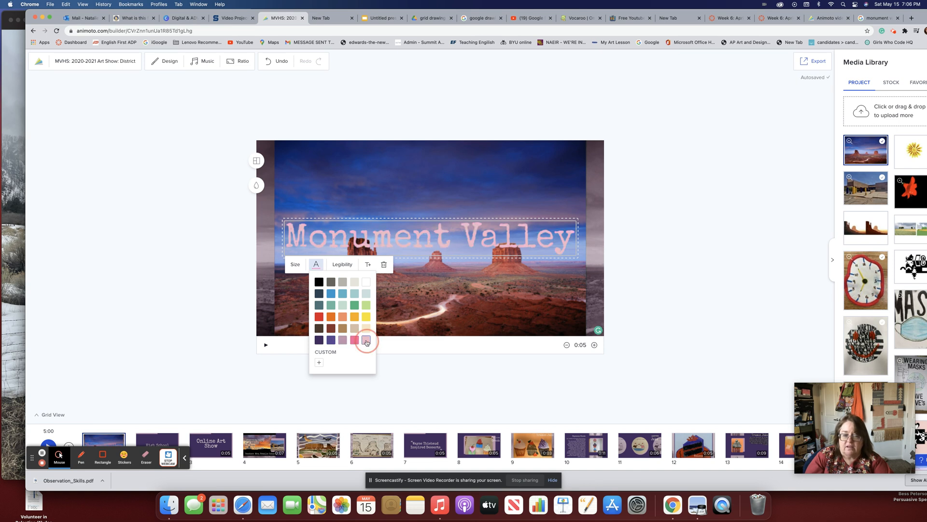
pyautogui.click(352, 283)
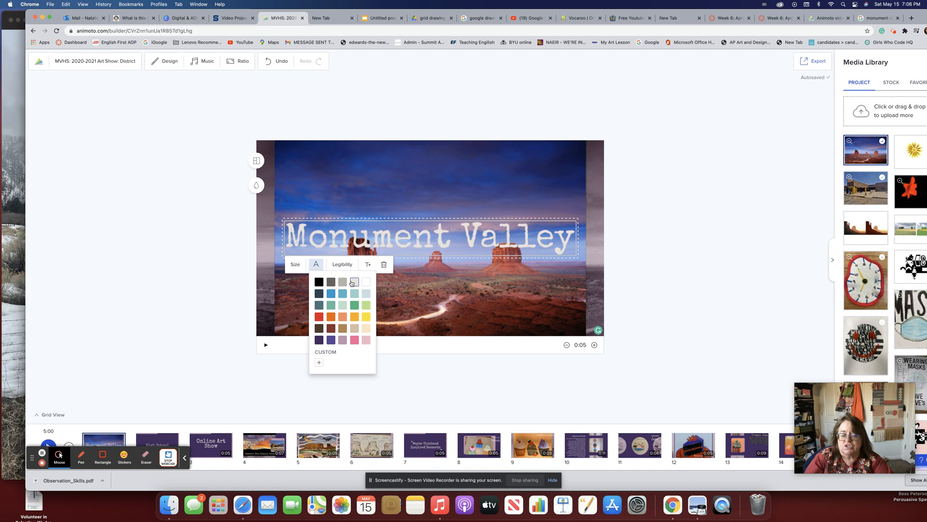
pyautogui.click(427, 189)
pyautogui.moveTo(424, 205)
pyautogui.mouseDown()
pyautogui.moveTo(425, 221)
pyautogui.moveTo(426, 191)
pyautogui.mouseUp()
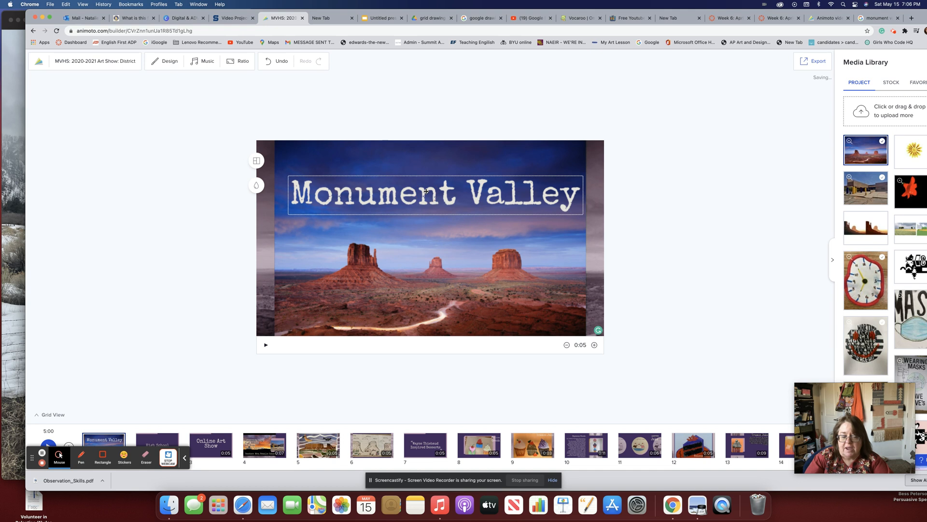
# Open the High School slide with the full media library in view.
pyautogui.moveTo(836, 14); pyautogui.dragTo(883, 15)
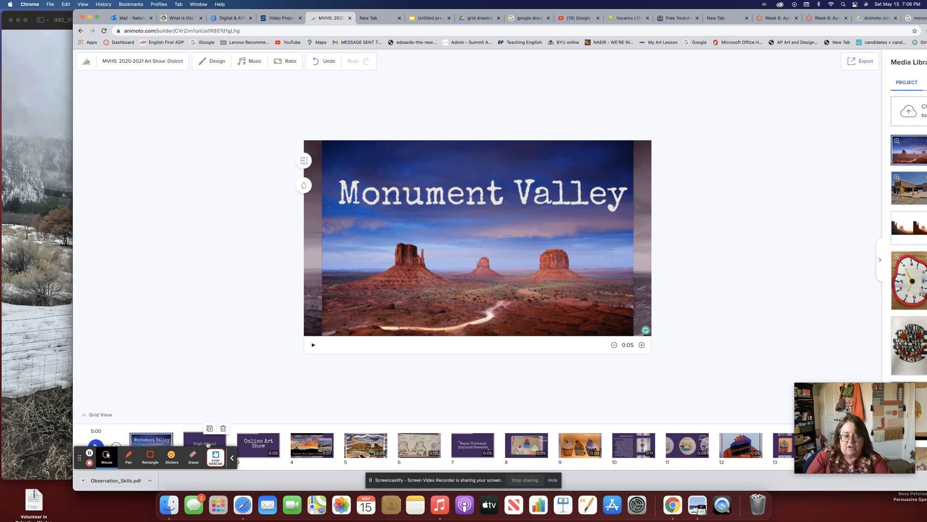
pyautogui.click(208, 443)
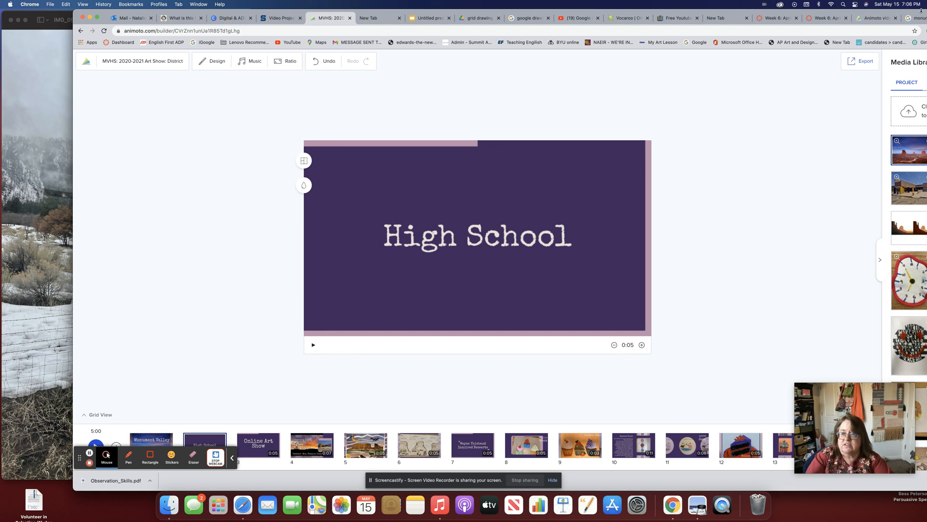
pyautogui.moveTo(923, 9); pyautogui.dragTo(832, 3)
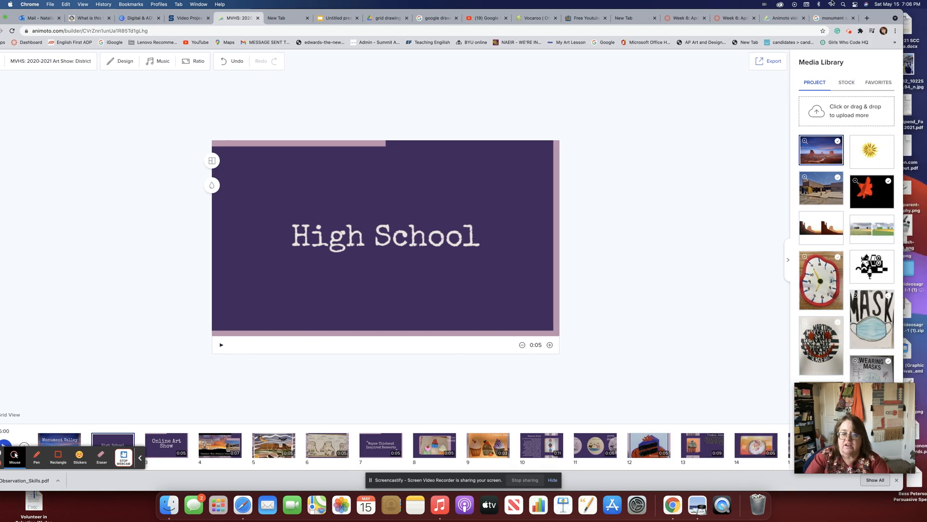
# Search Google Images for 'monument valley high school' and preview the aerial Flickr photo.
pyautogui.click(831, 18)
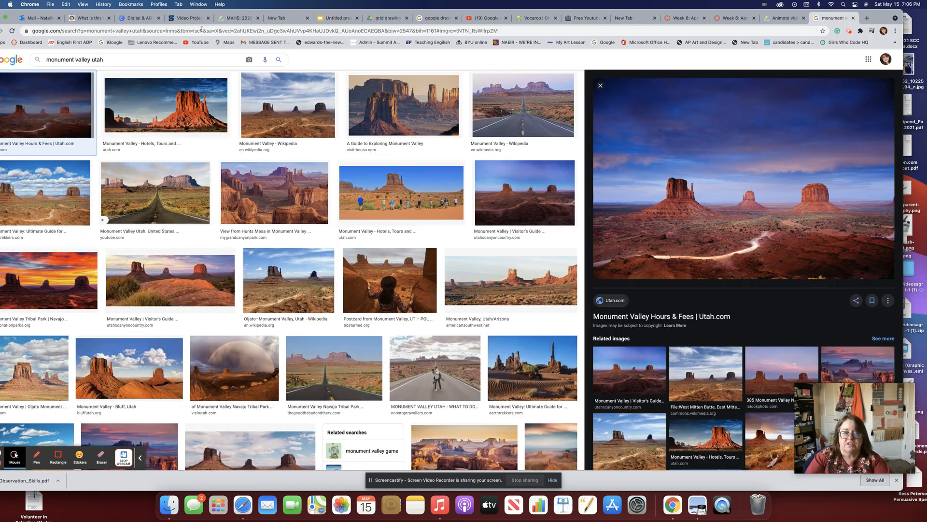
pyautogui.click(116, 59)
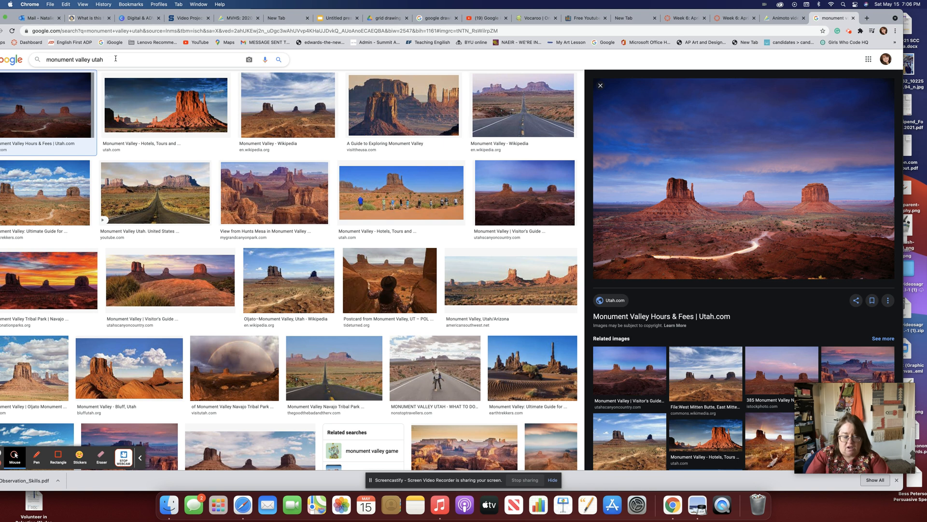
pyautogui.write('high schoo')
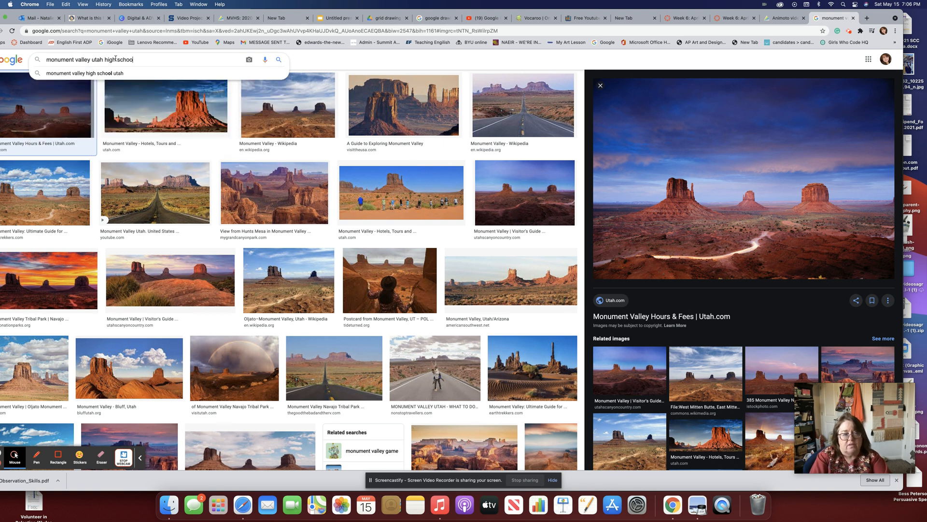
pyautogui.write('l')
pyautogui.press('Return')
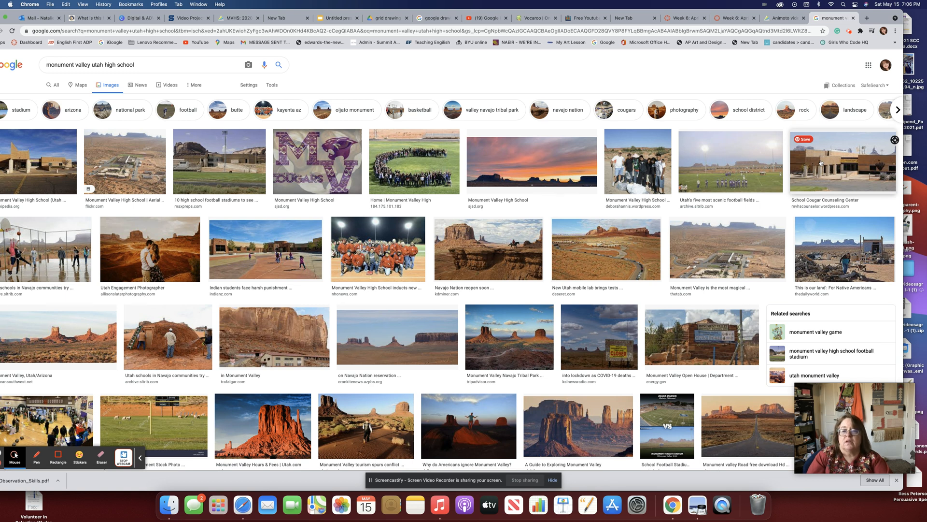
pyautogui.click(137, 162)
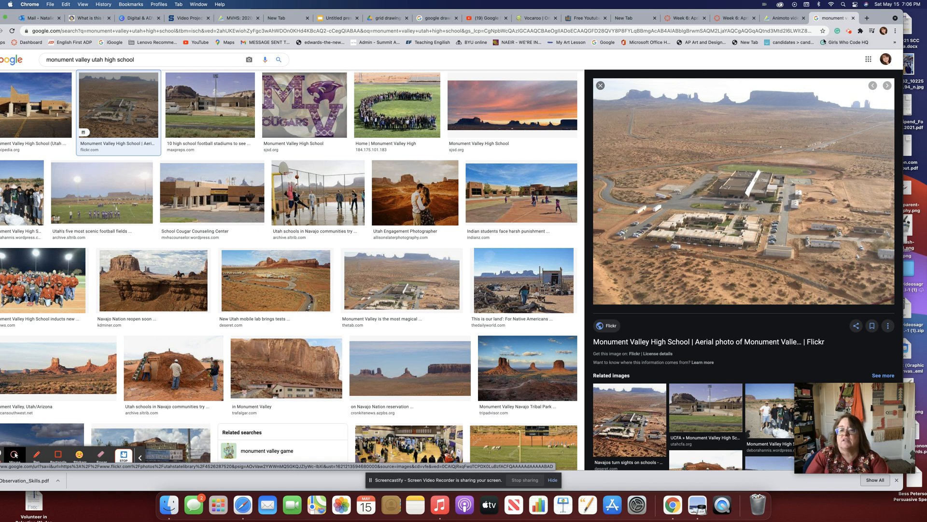
# Save the aerial high school photo to the desktop and return to the art show editor.
pyautogui.moveTo(880, 18); pyautogui.dragTo(596, 18)
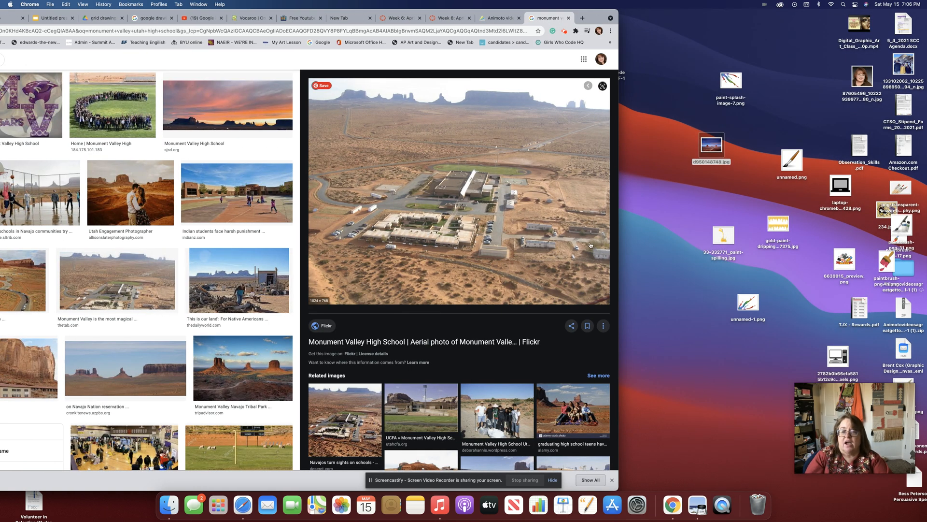
pyautogui.moveTo(418, 251); pyautogui.dragTo(660, 135)
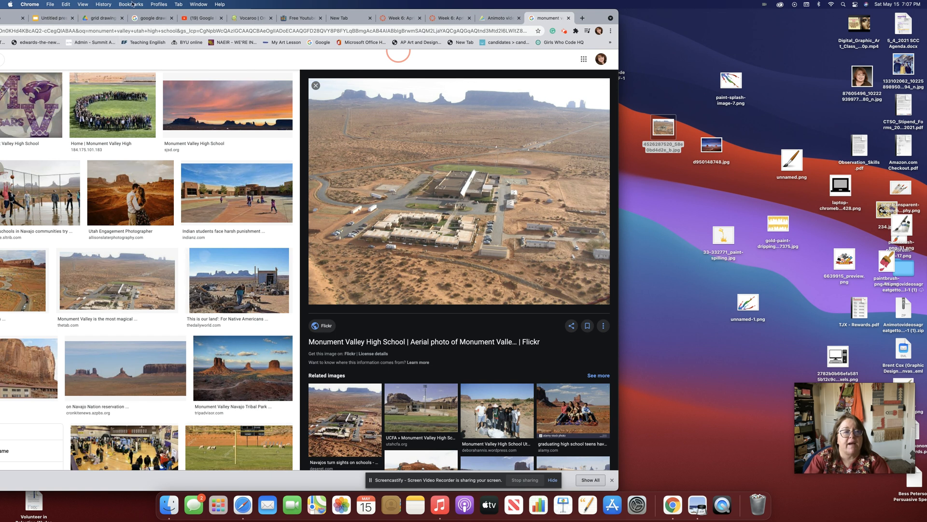
pyautogui.moveTo(143, 16); pyautogui.dragTo(264, 20)
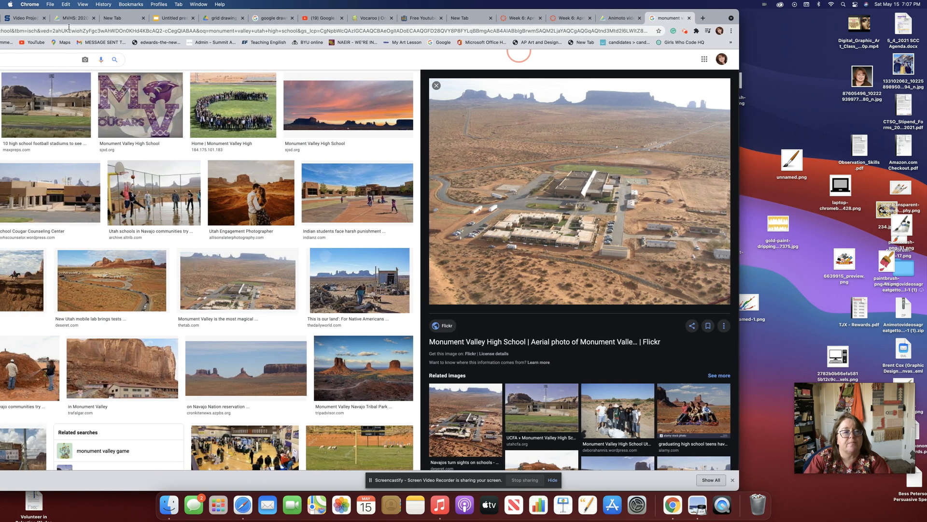
pyautogui.click(70, 20)
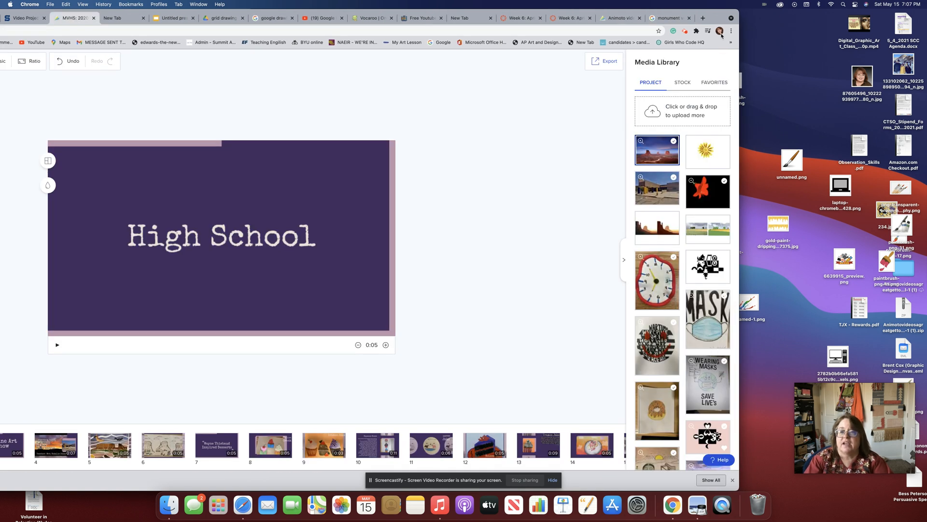
# Upload the aerial high school photo to the Media Library and drop it onto the High School slide.
pyautogui.moveTo(721, 15); pyautogui.dragTo(644, 23)
pyautogui.moveTo(668, 112); pyautogui.dragTo(603, 121)
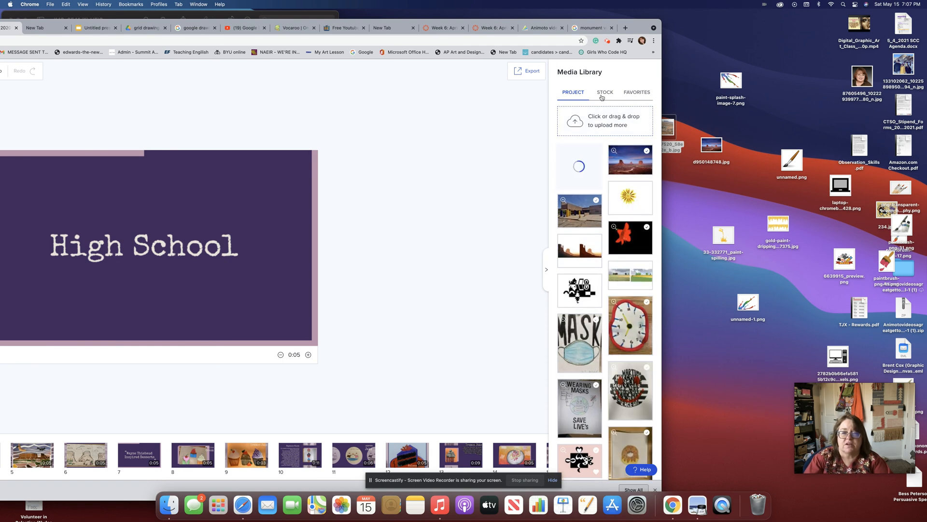
pyautogui.doubleClick(636, 29)
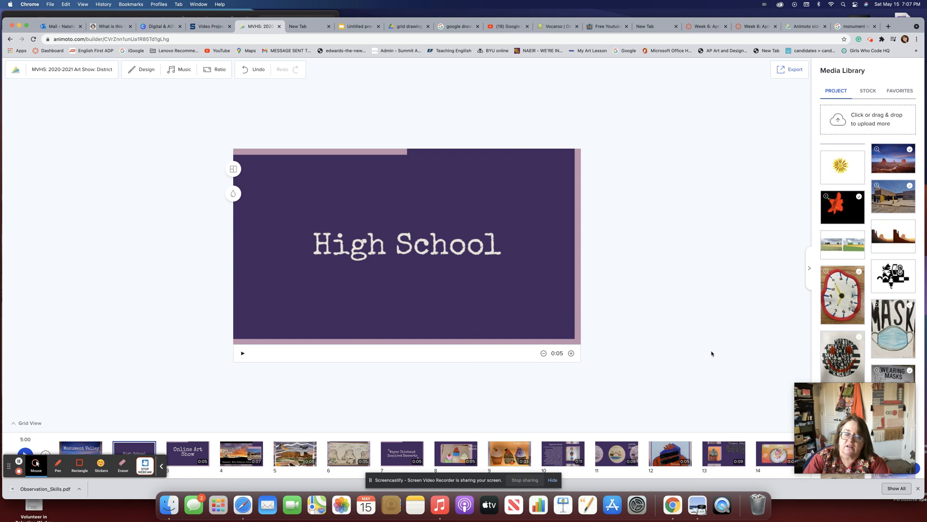
pyautogui.moveTo(842, 160); pyautogui.dragTo(348, 245)
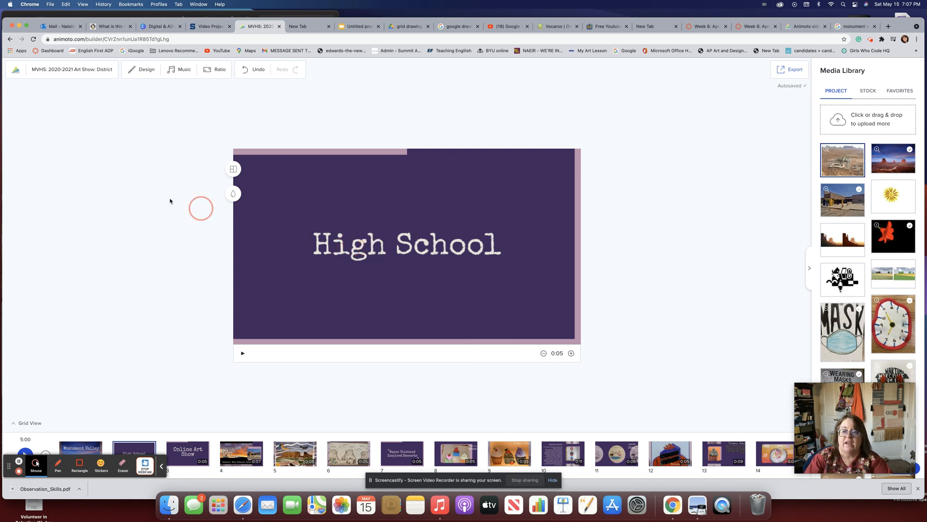
pyautogui.click(233, 173)
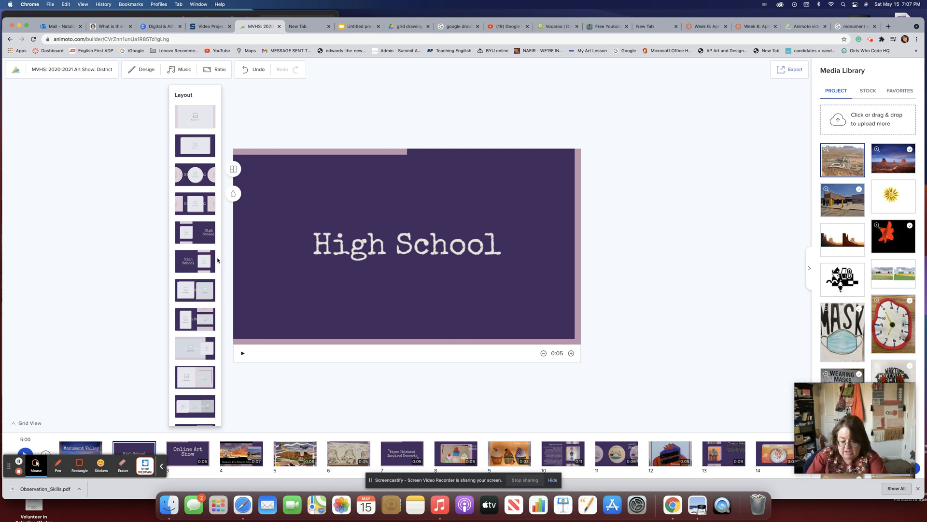
# Choose the full-background image layout and place the aerial photo on the High School slide.
pyautogui.scroll(-2, 216, 260)
pyautogui.scroll(-5, 217, 260)
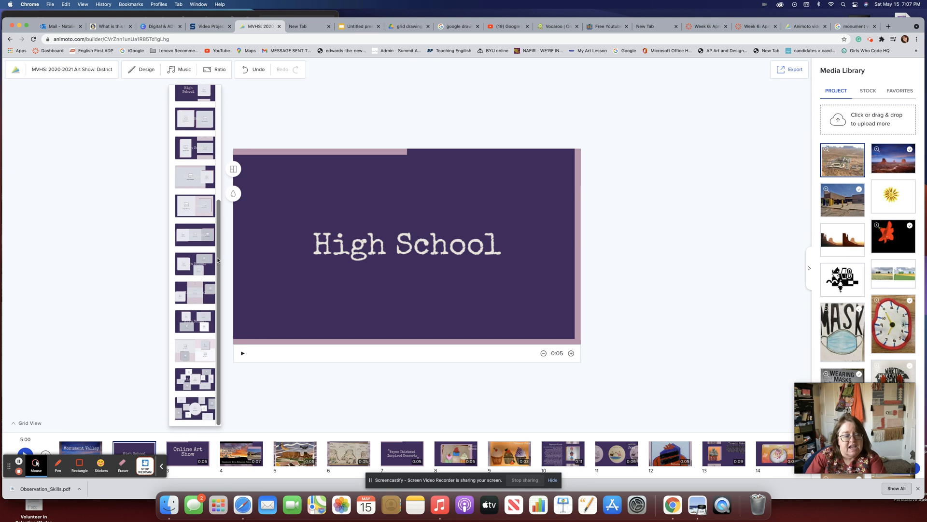
pyautogui.scroll(8, 216, 259)
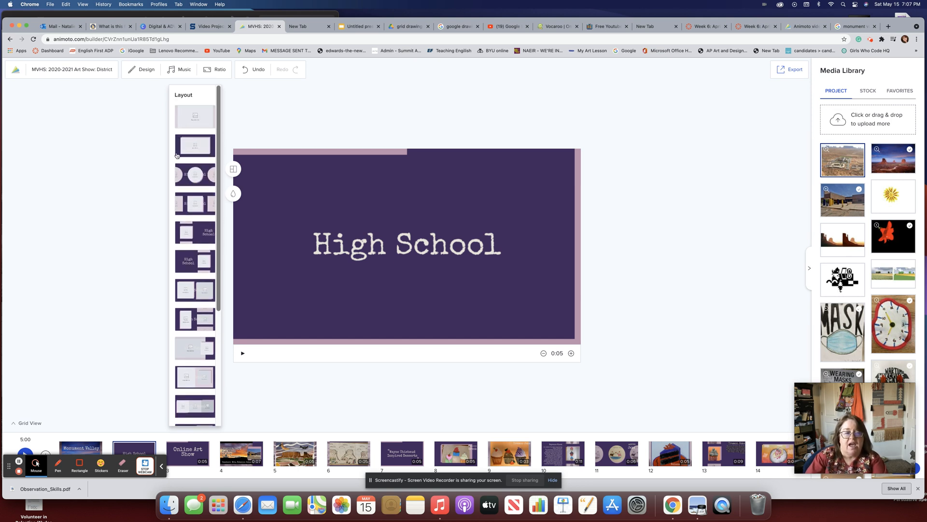
pyautogui.click(183, 112)
pyautogui.moveTo(841, 160); pyautogui.dragTo(431, 227)
pyautogui.moveTo(848, 156); pyautogui.dragTo(345, 248)
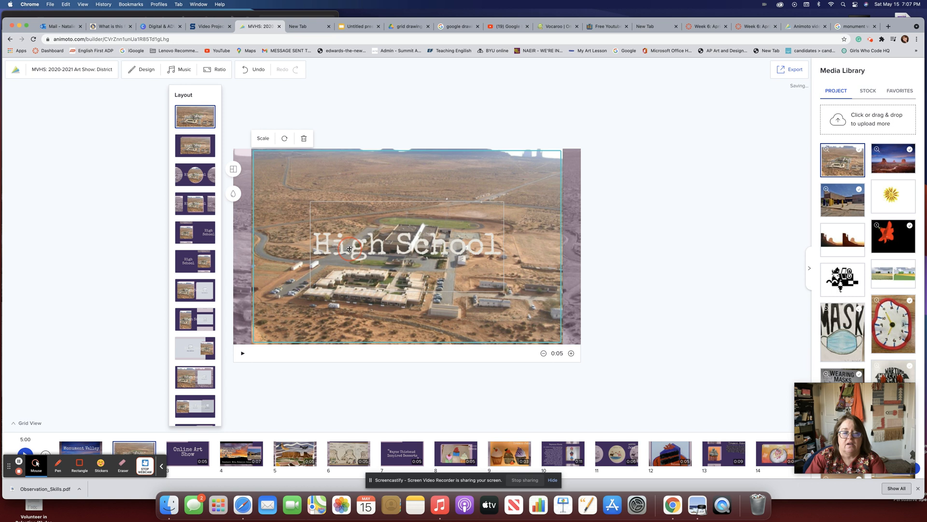
pyautogui.click(338, 246)
pyautogui.moveTo(317, 243); pyautogui.dragTo(449, 245)
pyautogui.click(446, 216)
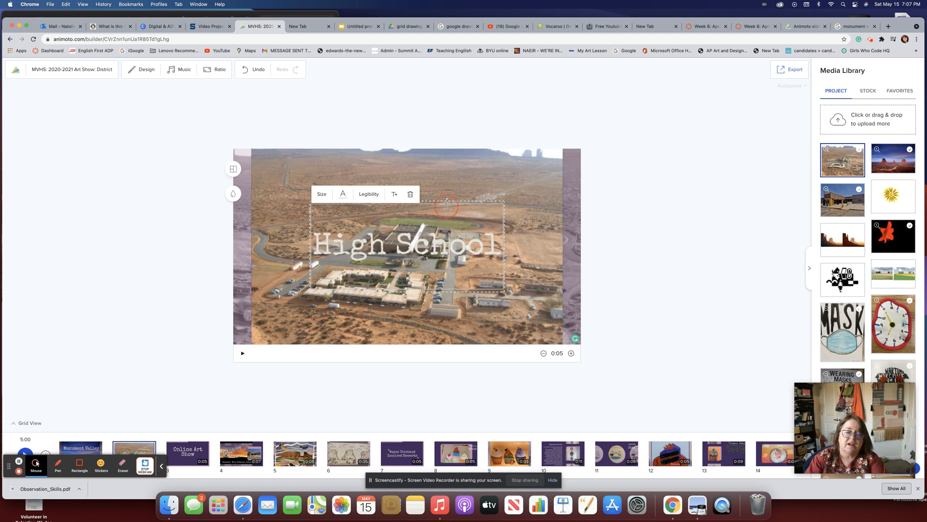
# Switch the High School slide to the photo-left, title-right layout.
pyautogui.click(233, 169)
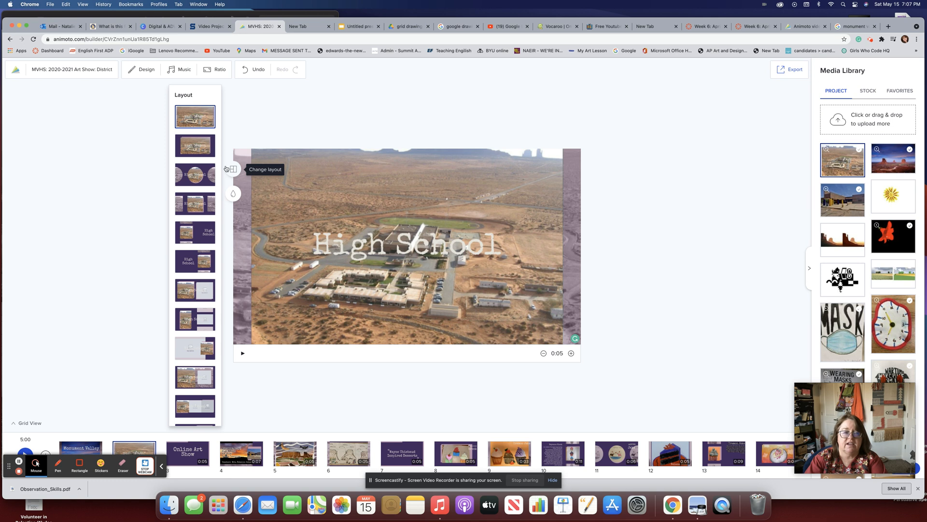
pyautogui.click(203, 154)
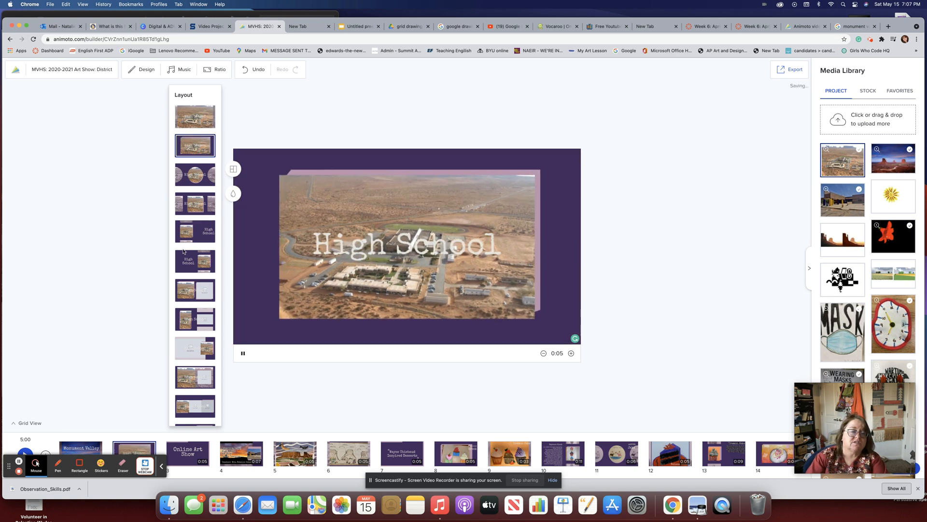
pyautogui.click(191, 236)
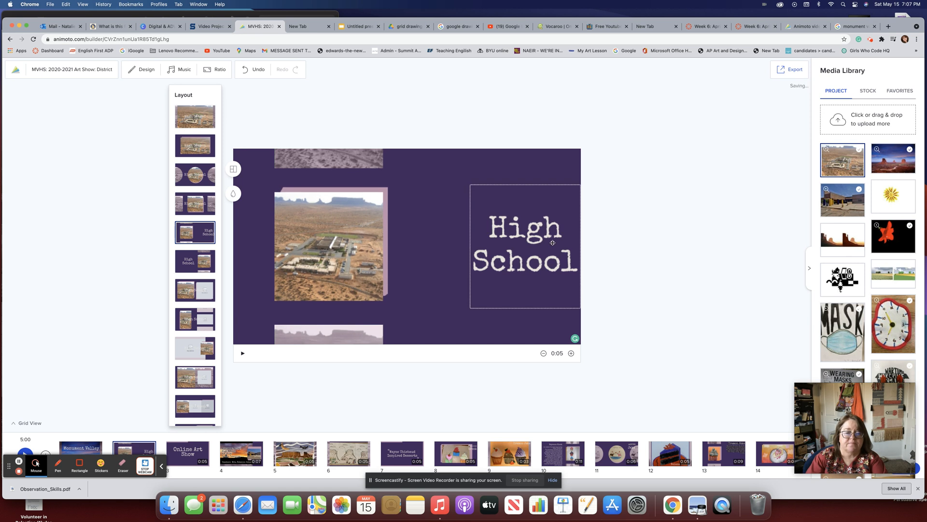
pyautogui.click(504, 191)
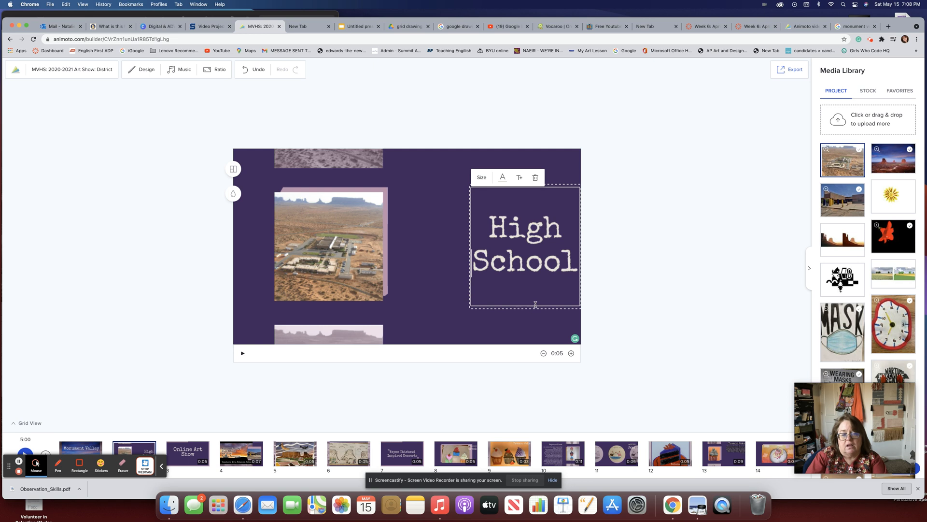
# Enlarge the High School title to maximum size and delete the added subtitle.
pyautogui.moveTo(534, 302); pyautogui.dragTo(463, 304)
pyautogui.click(559, 187)
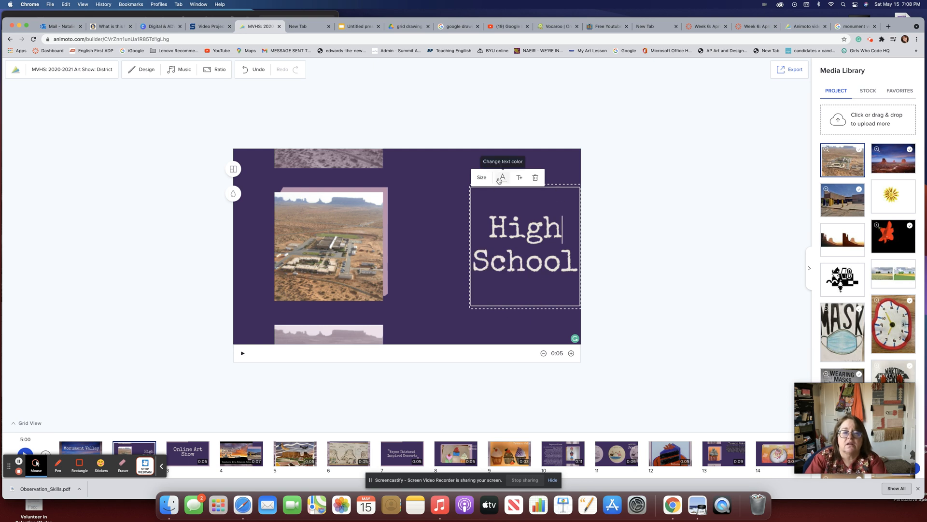
pyautogui.click(464, 197)
pyautogui.moveTo(480, 195); pyautogui.dragTo(430, 189)
pyautogui.click(474, 213)
pyautogui.click(469, 181)
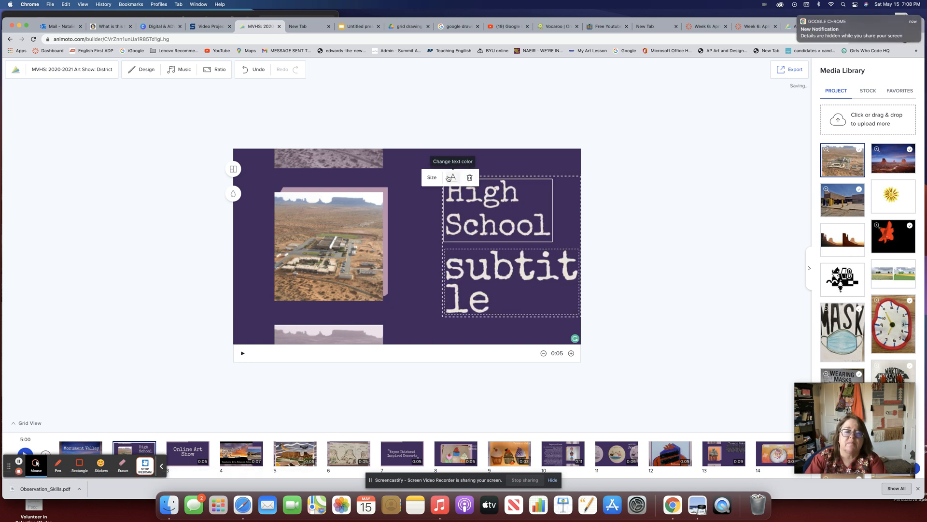
pyautogui.click(432, 177)
pyautogui.moveTo(459, 160); pyautogui.dragTo(485, 159)
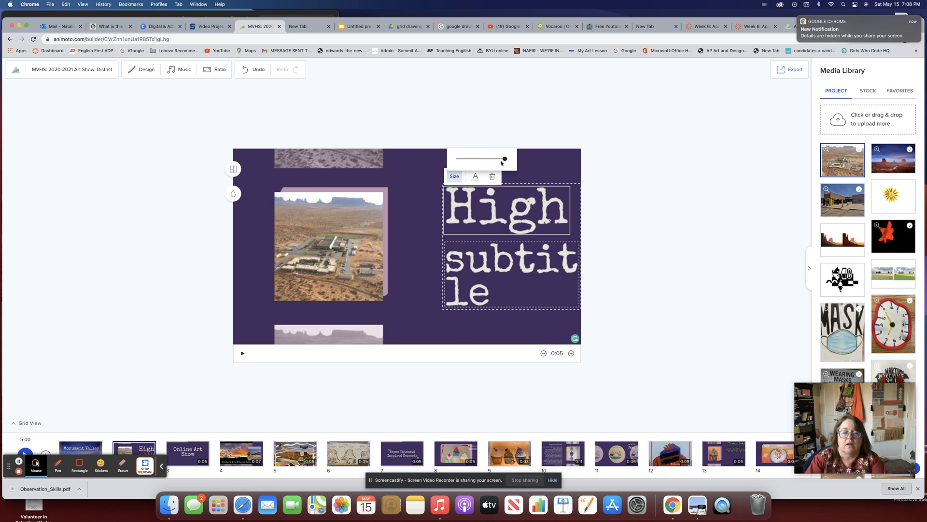
pyautogui.click(499, 259)
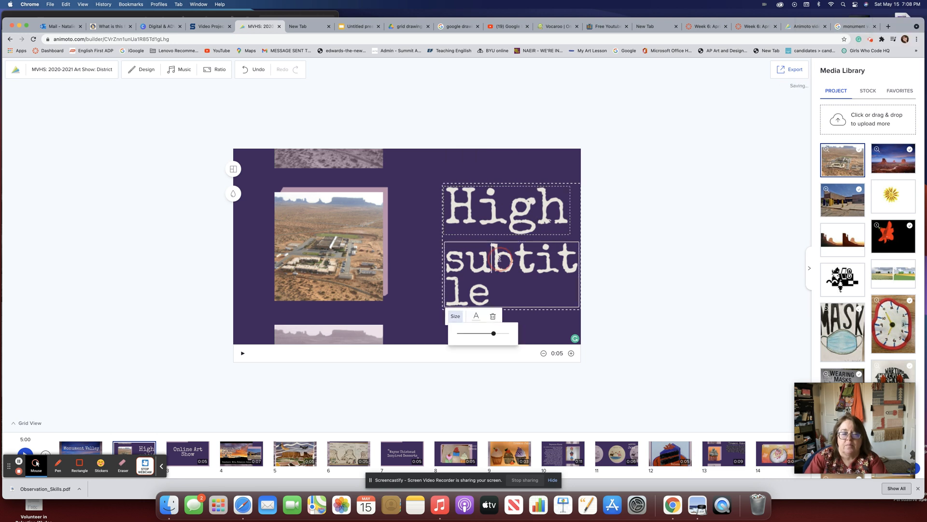
pyautogui.click(493, 316)
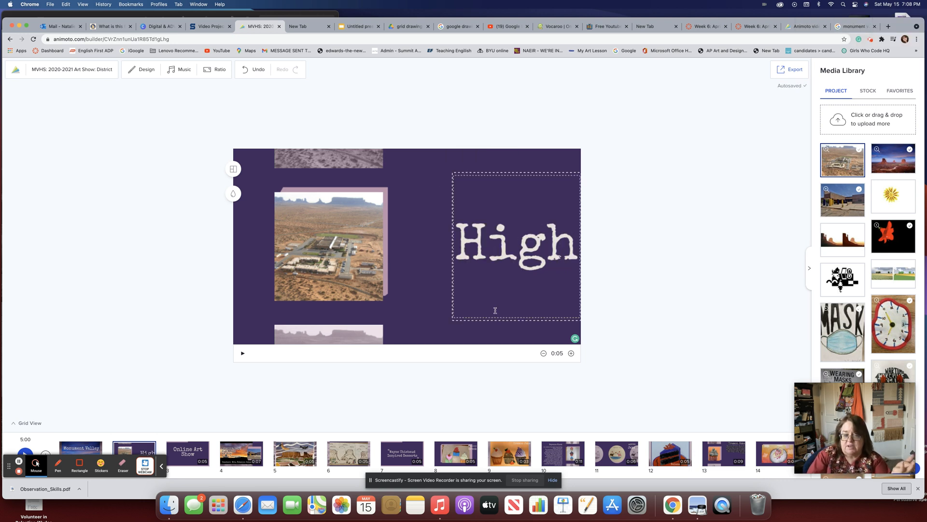
# Shrink the title slightly so High School fits, remove the subtitle again, and position it beside the photo.
pyautogui.click(412, 198)
pyautogui.click(480, 197)
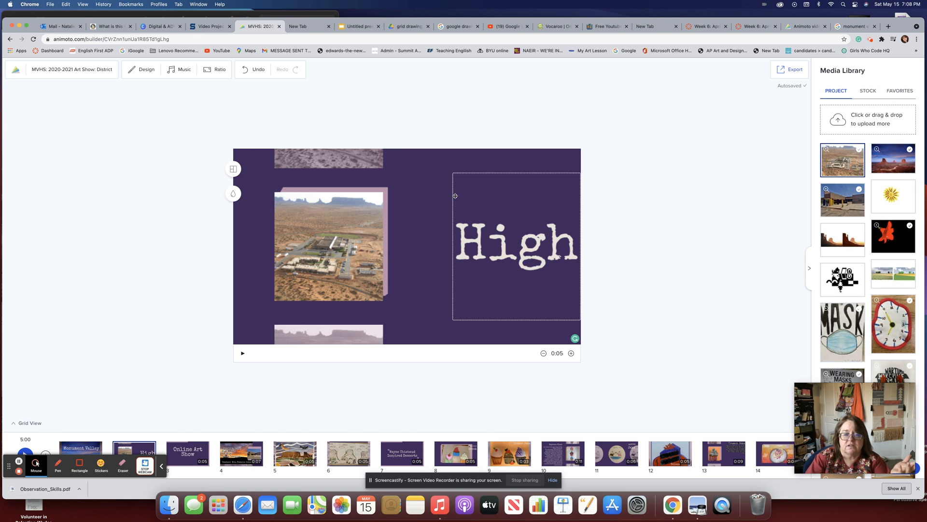
pyautogui.moveTo(451, 183); pyautogui.dragTo(408, 183)
pyautogui.click(459, 237)
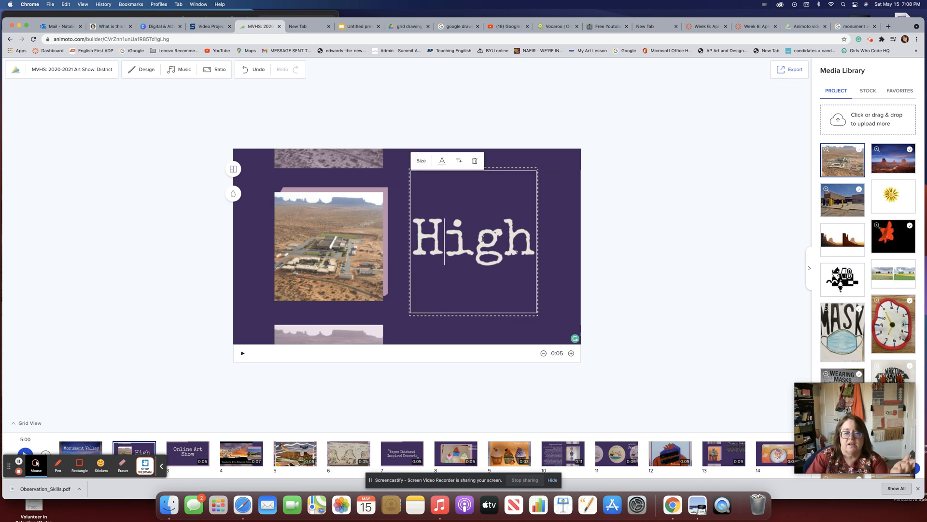
pyautogui.click(420, 161)
pyautogui.moveTo(472, 144)
pyautogui.mouseDown()
pyautogui.moveTo(448, 142)
pyautogui.moveTo(464, 144)
pyautogui.mouseUp()
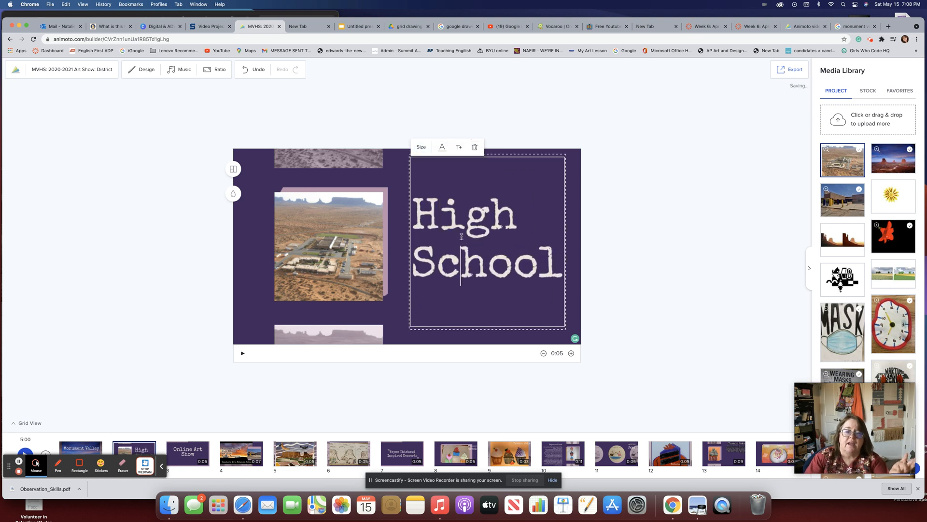
pyautogui.click(459, 147)
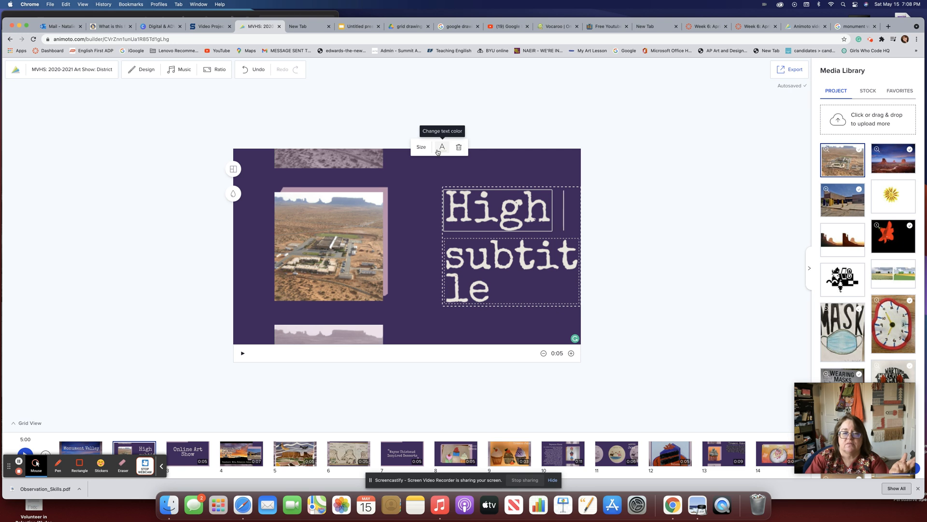
pyautogui.click(472, 266)
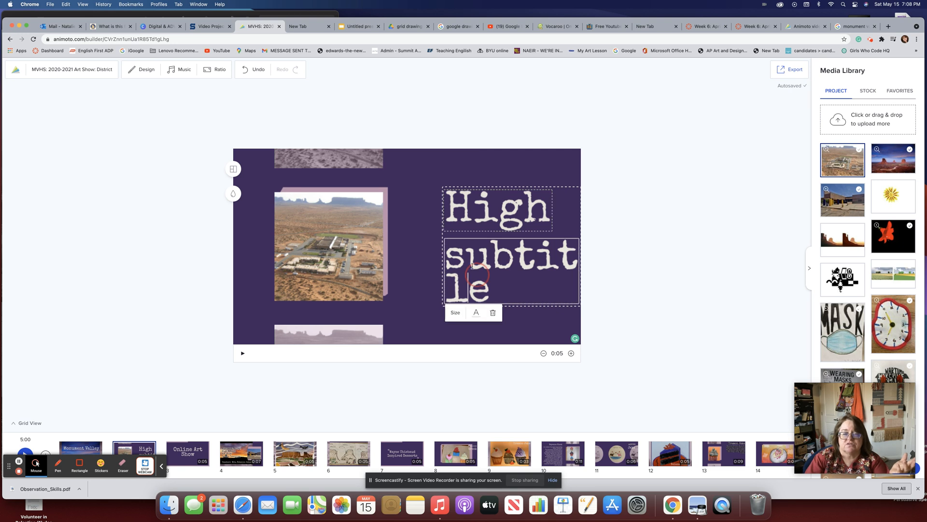
pyautogui.click(493, 312)
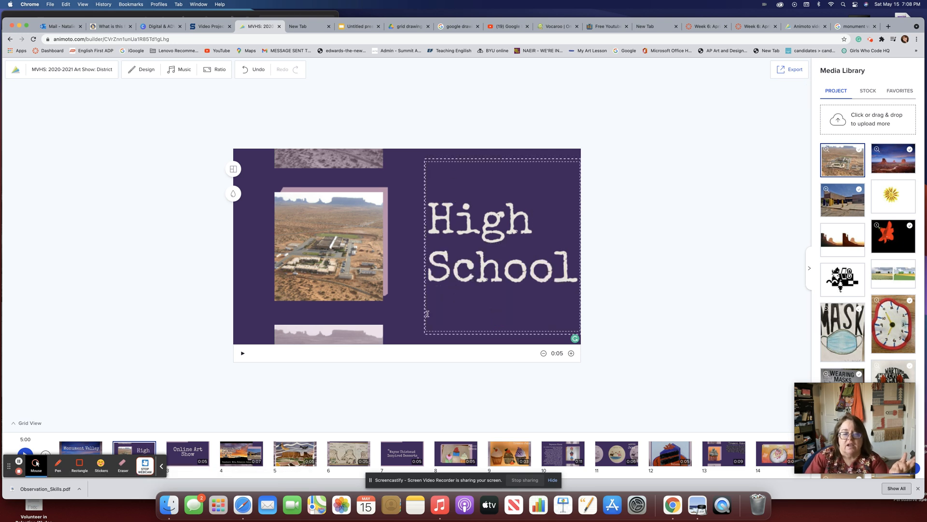
pyautogui.moveTo(429, 315); pyautogui.dragTo(400, 308)
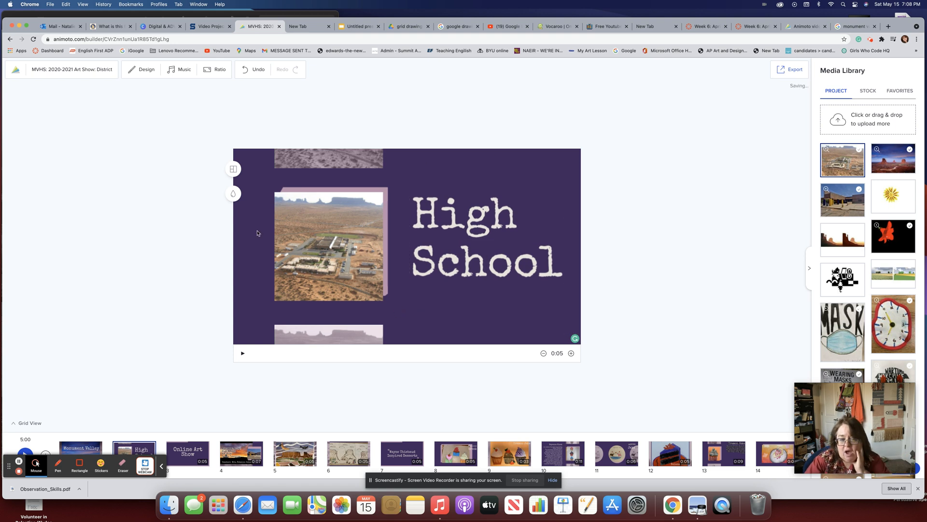
# Try grey, near-white, orange, brown and lighter purple backgrounds on the High School slide, then keep dark purple.
pyautogui.click(233, 193)
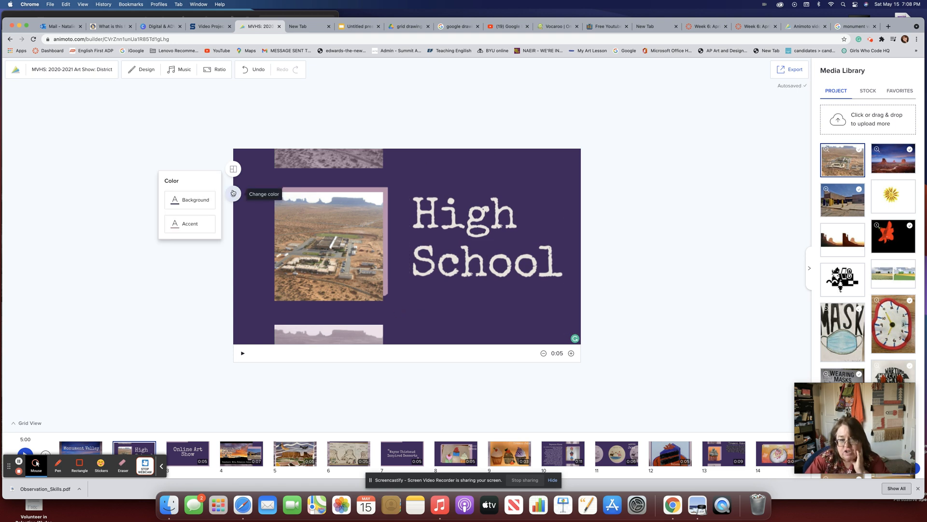
pyautogui.click(195, 198)
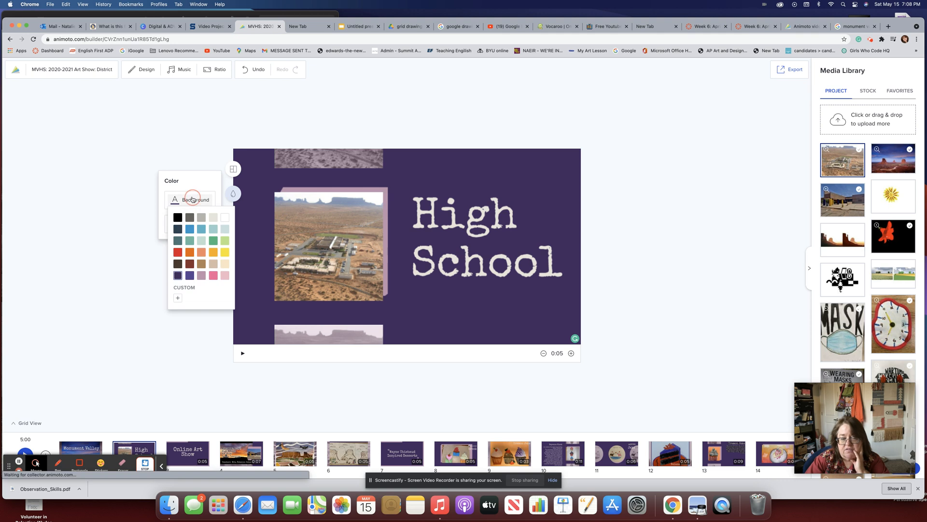
pyautogui.click(201, 217)
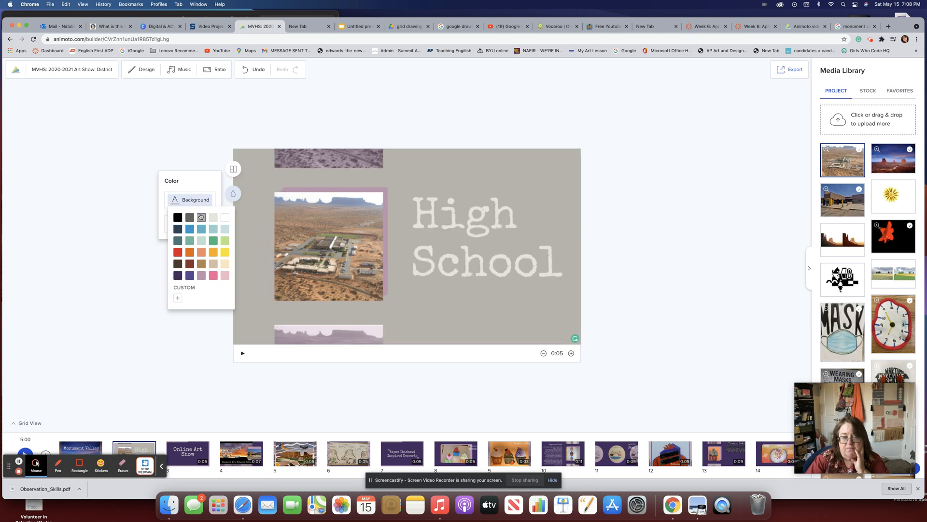
pyautogui.click(213, 217)
pyautogui.click(213, 251)
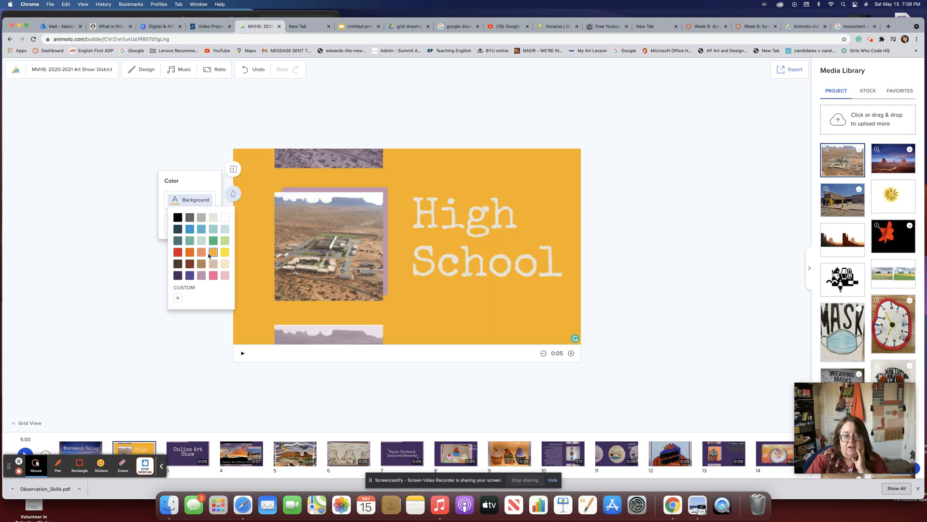
pyautogui.click(202, 265)
pyautogui.click(190, 264)
pyautogui.click(178, 264)
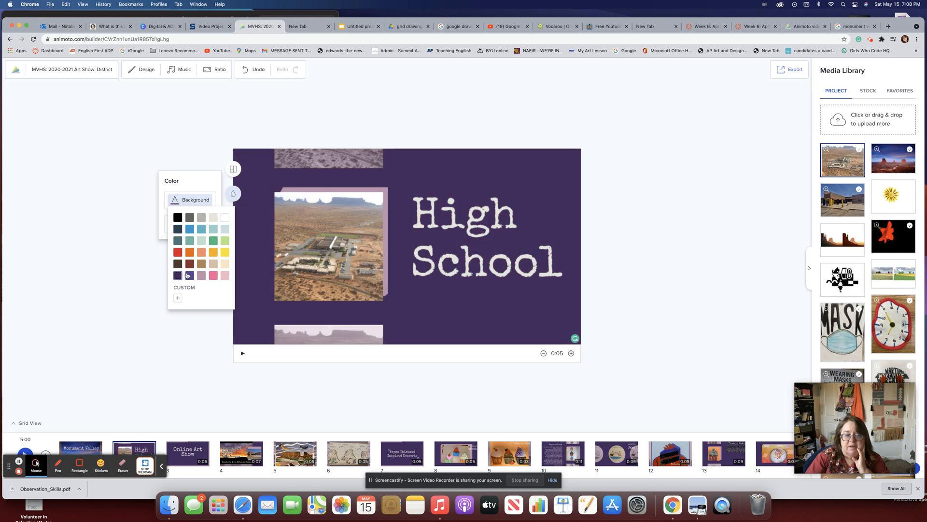
pyautogui.click(189, 275)
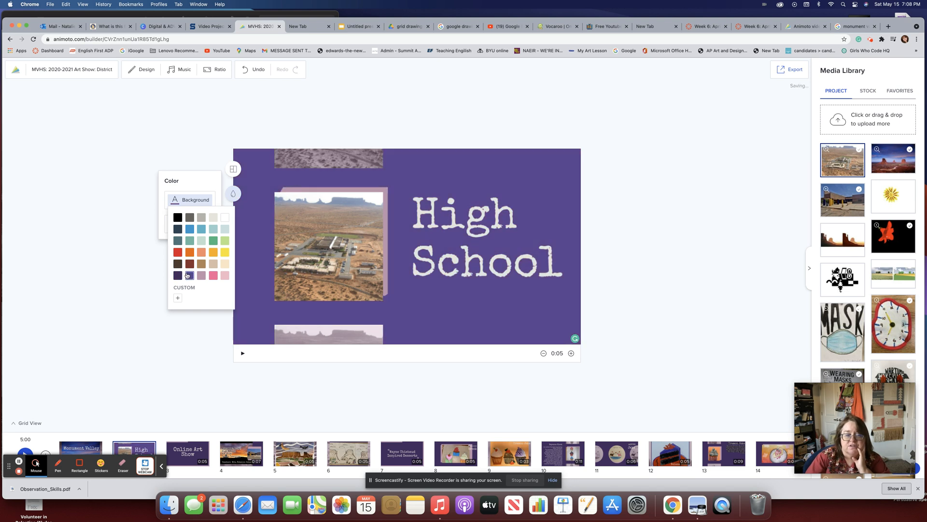
pyautogui.click(178, 275)
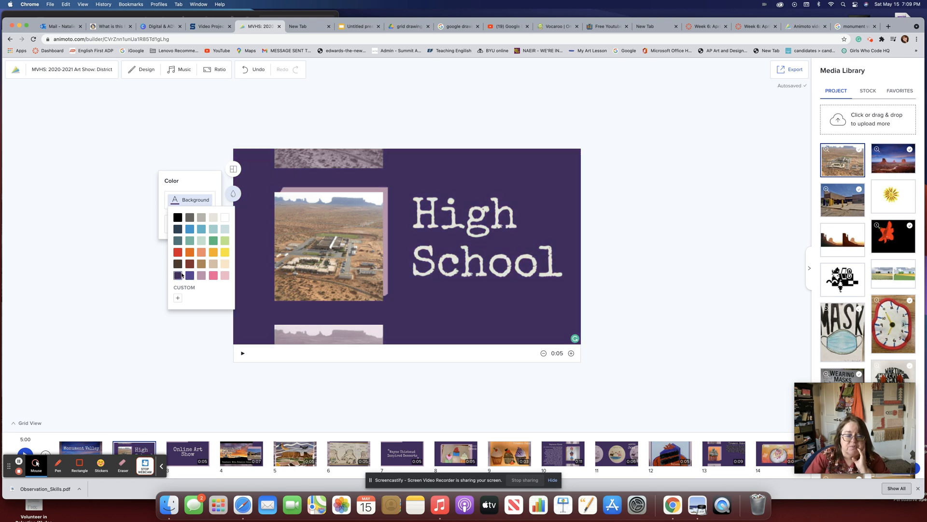
pyautogui.click(135, 342)
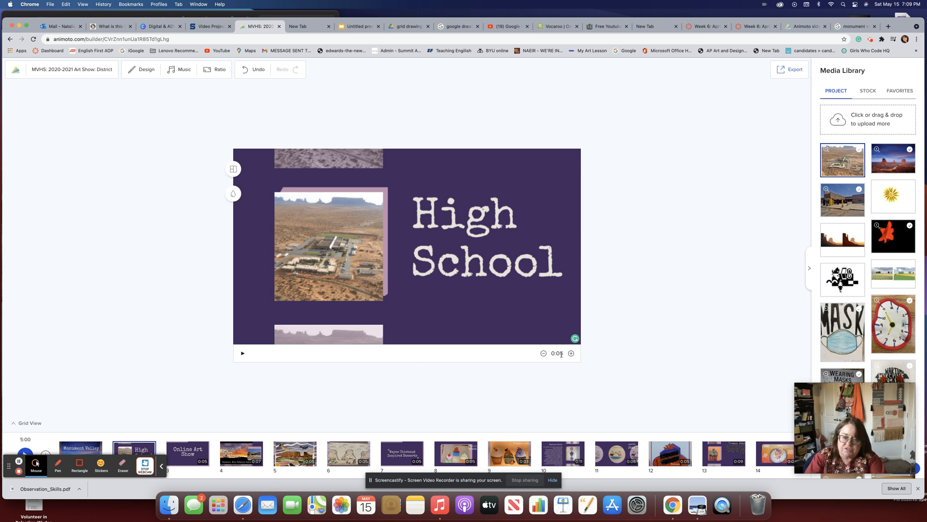
# Preview the High School slide, lengthen it from 5 to 7 seconds, and replay it.
pyautogui.click(243, 353)
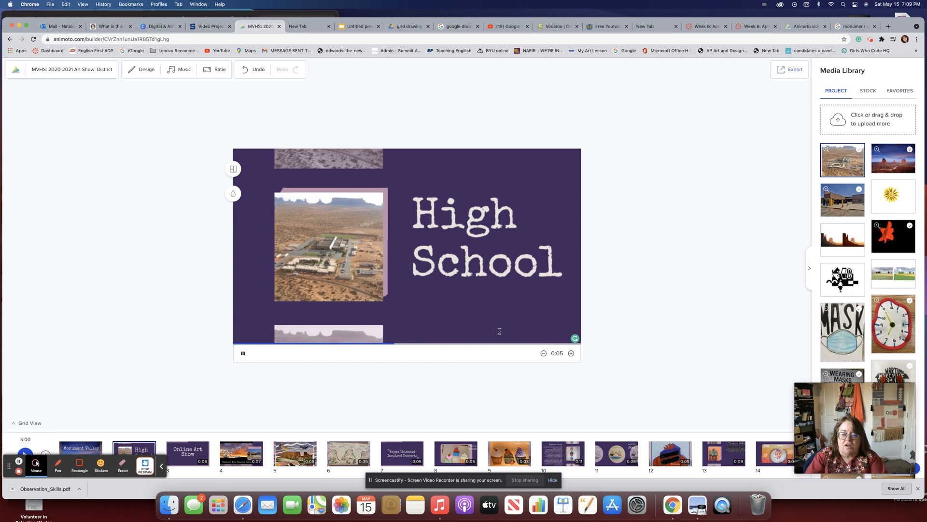
pyautogui.click(570, 353)
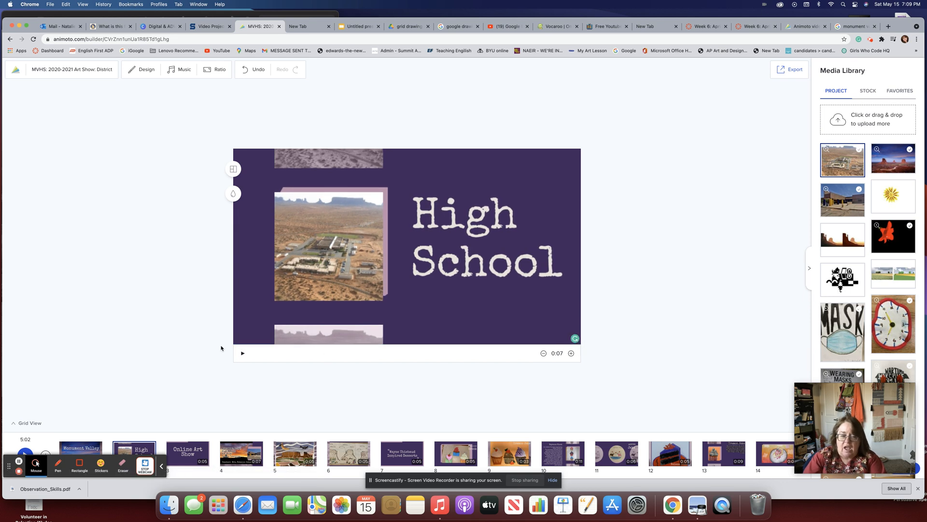
pyautogui.click(241, 353)
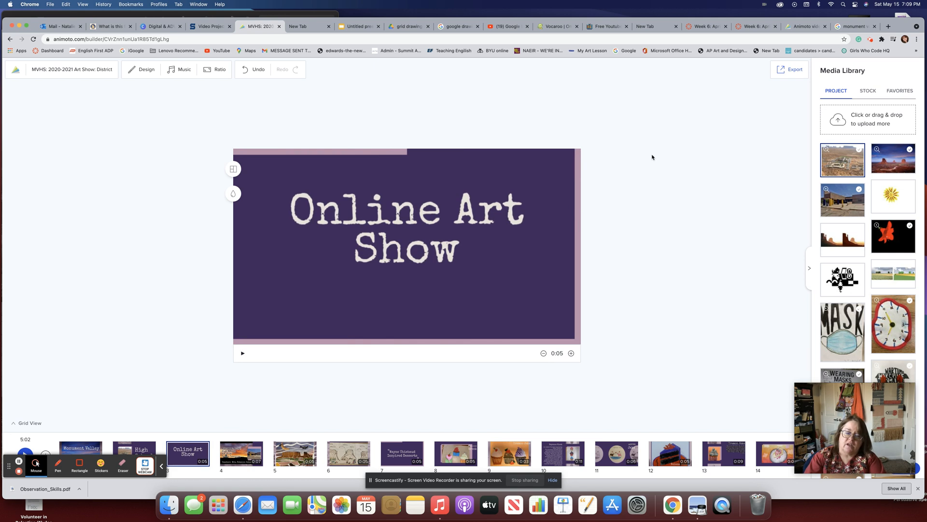
# Search Google Images for 'online high school' in the earlier school image search tab.
pyautogui.click(862, 27)
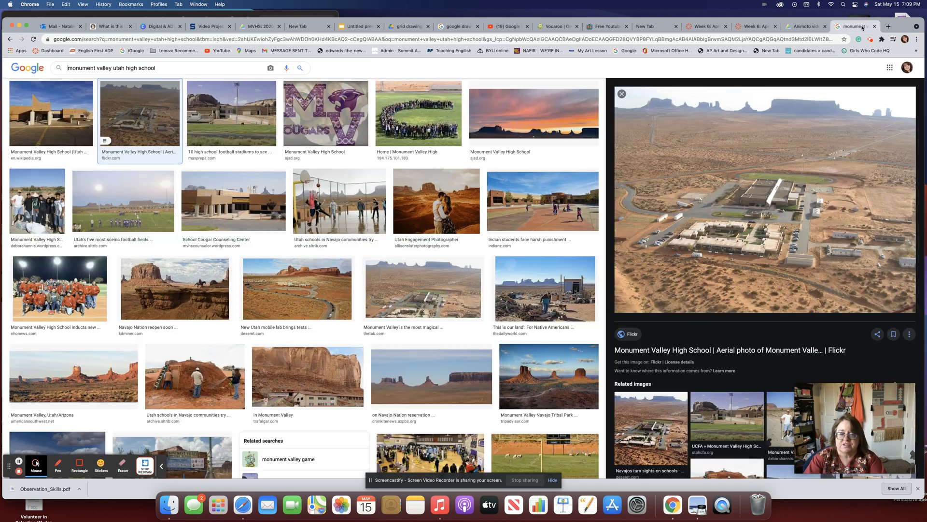
pyautogui.moveTo(164, 68); pyautogui.dragTo(35, 63)
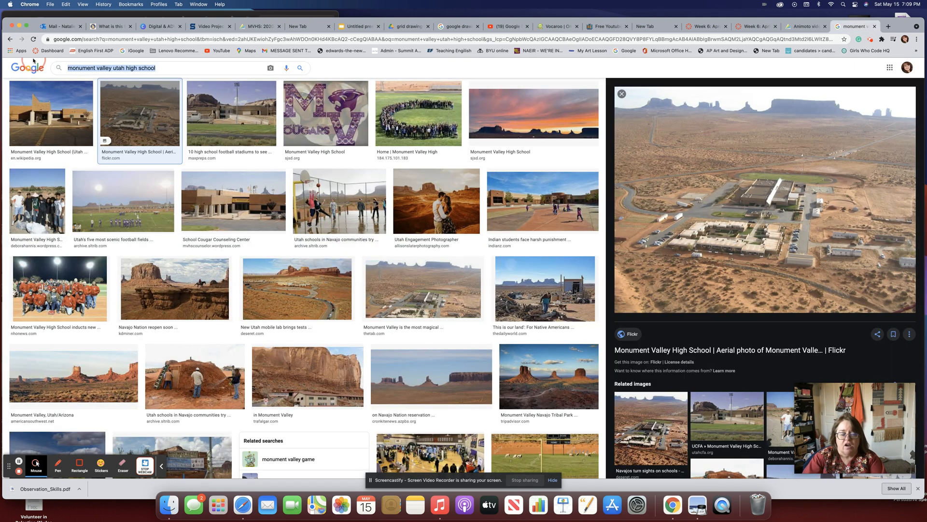
pyautogui.write('online')
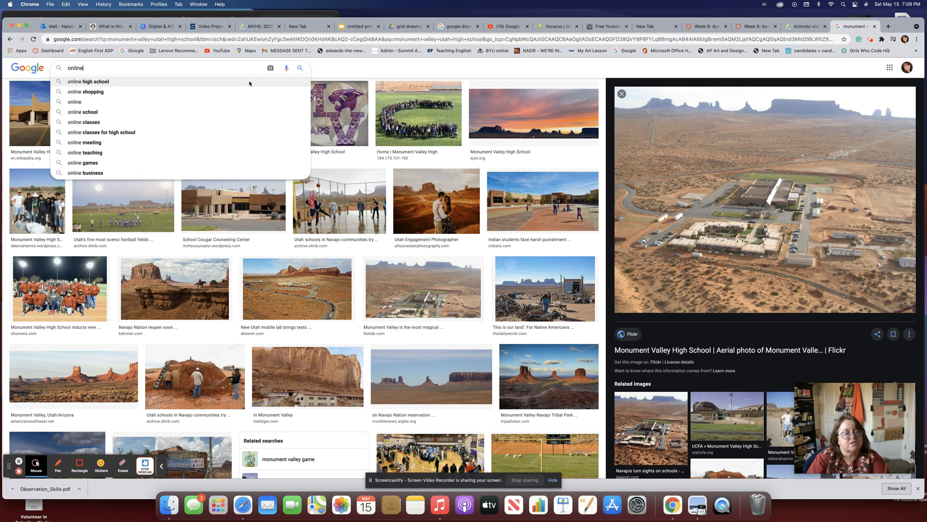
pyautogui.click(182, 84)
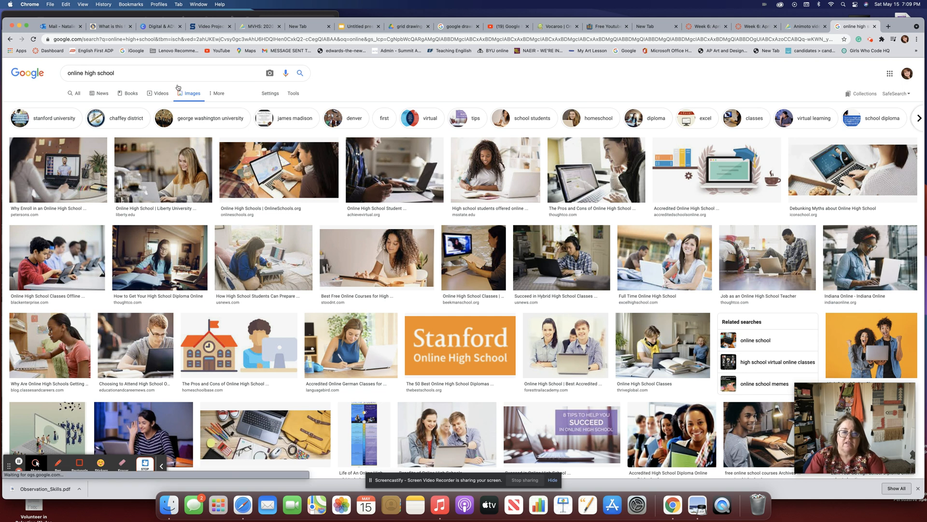
# Search images for 'chromebook png' and open the Sector 5 Chromebook image preview.
pyautogui.moveTo(121, 74); pyautogui.dragTo(67, 69)
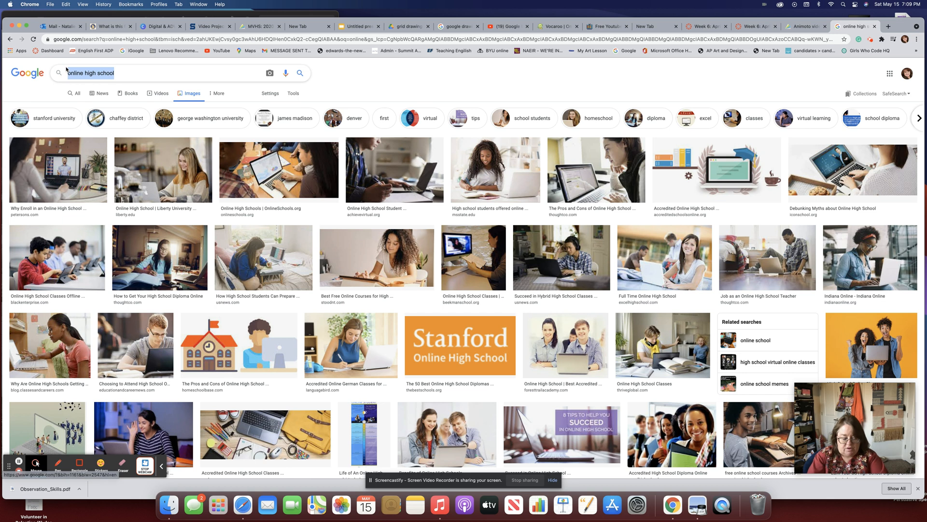
pyautogui.write('comp')
pyautogui.press('BackSpace')
pyautogui.press('BackSpace')
pyautogui.press('BackSpace')
pyautogui.press('BackSpace')
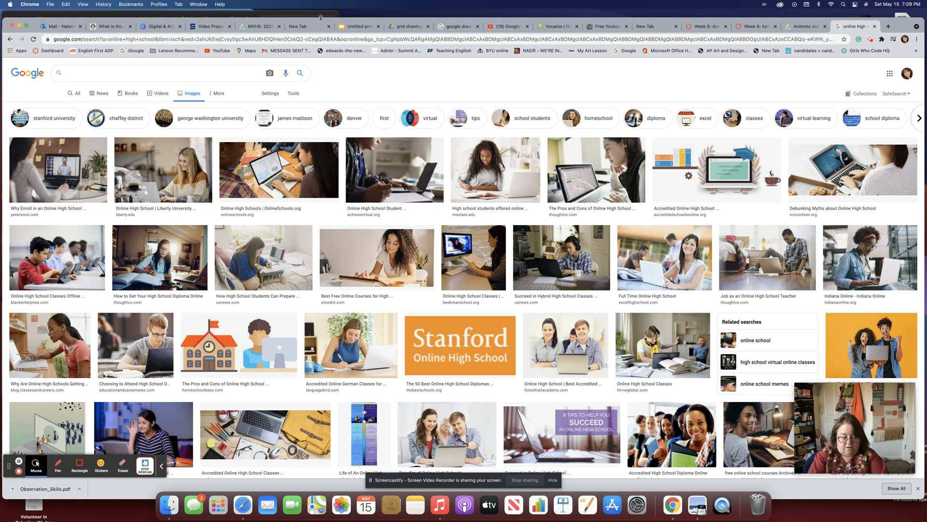
pyautogui.write('chromebook ')
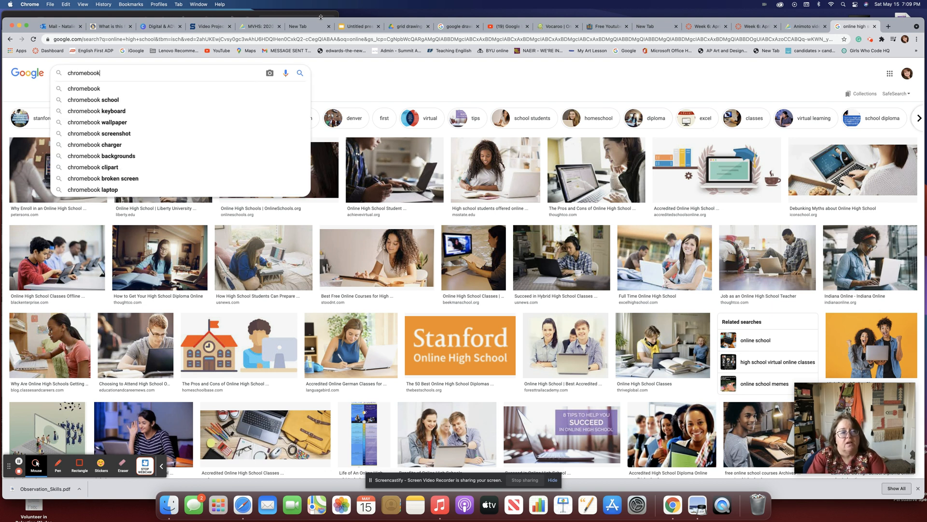
pyautogui.write('png')
pyautogui.press('Return')
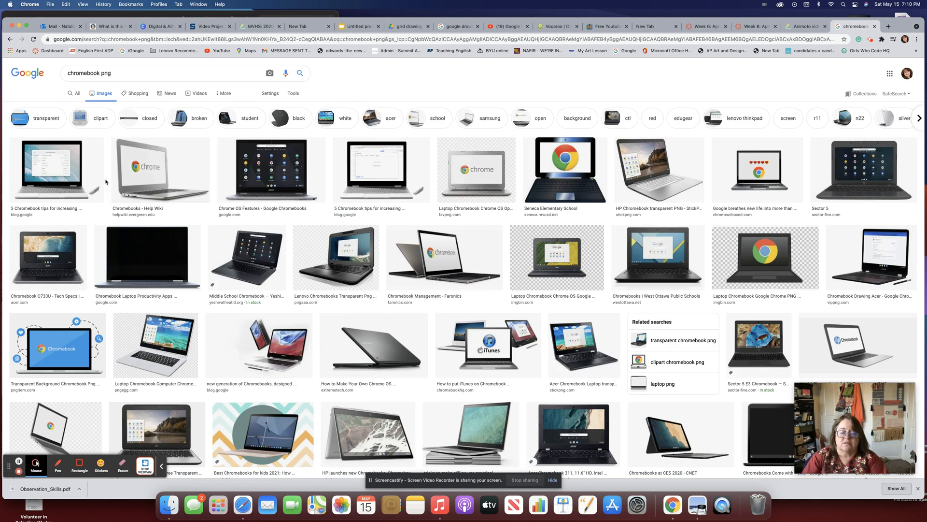
pyautogui.click(827, 172)
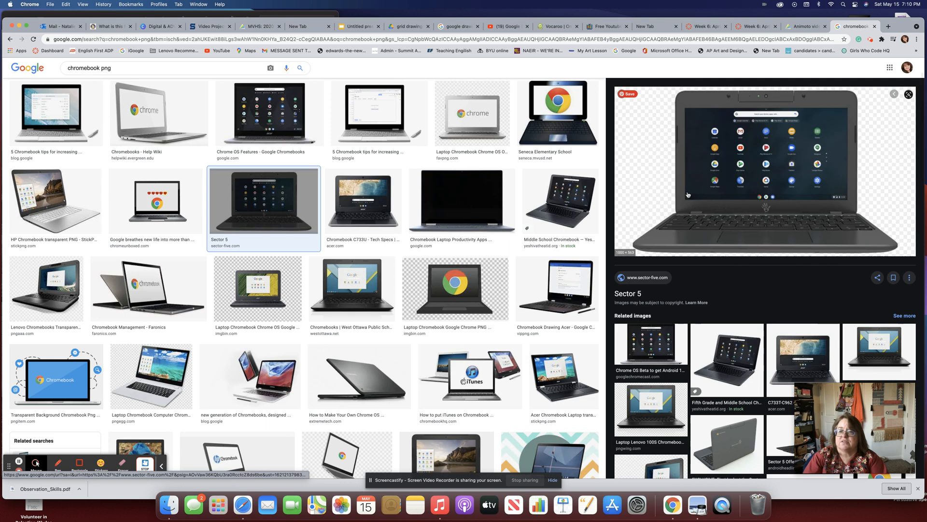
pyautogui.moveTo(900, 27); pyautogui.dragTo(599, 20)
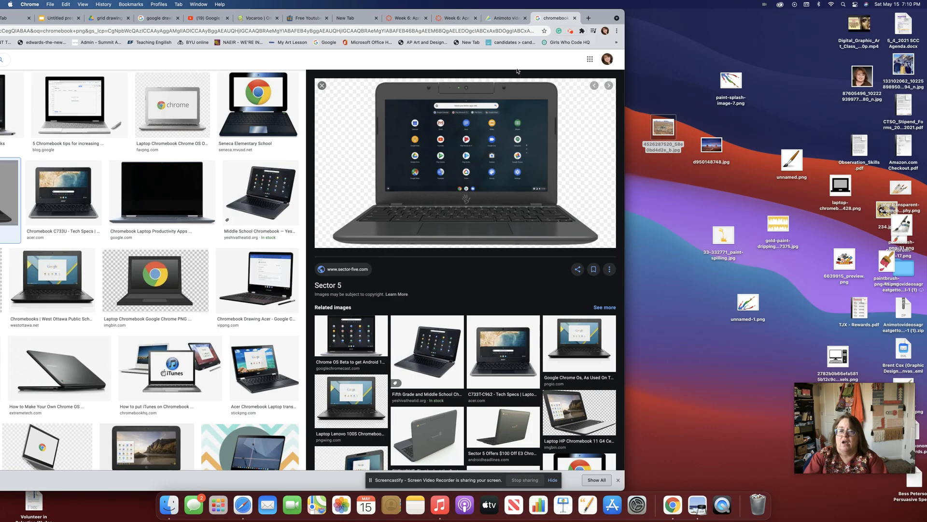
# Drag the Sector 5 Chromebook image to the desktop as E4WB_126.png, then go back to the Animoto project.
pyautogui.moveTo(482, 143); pyautogui.dragTo(797, 76)
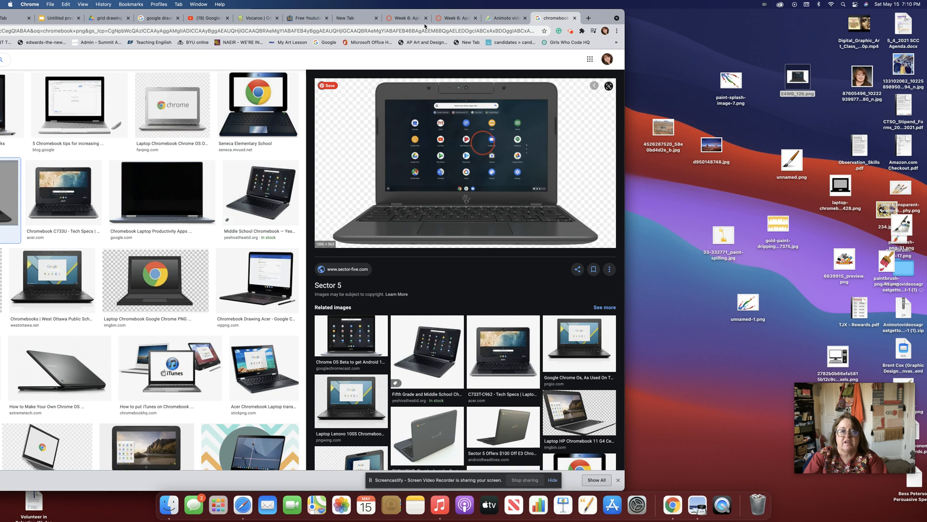
pyautogui.moveTo(31, 13); pyautogui.dragTo(125, 13)
pyautogui.click(45, 19)
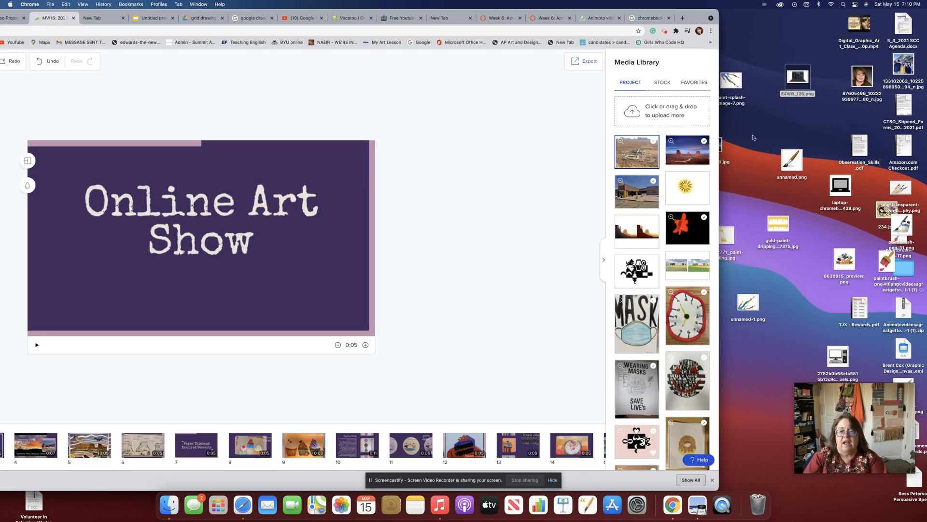
# Upload E4WB_126.png, place it behind the Online Art Show title, and preview the slide.
pyautogui.moveTo(796, 95); pyautogui.dragTo(671, 104)
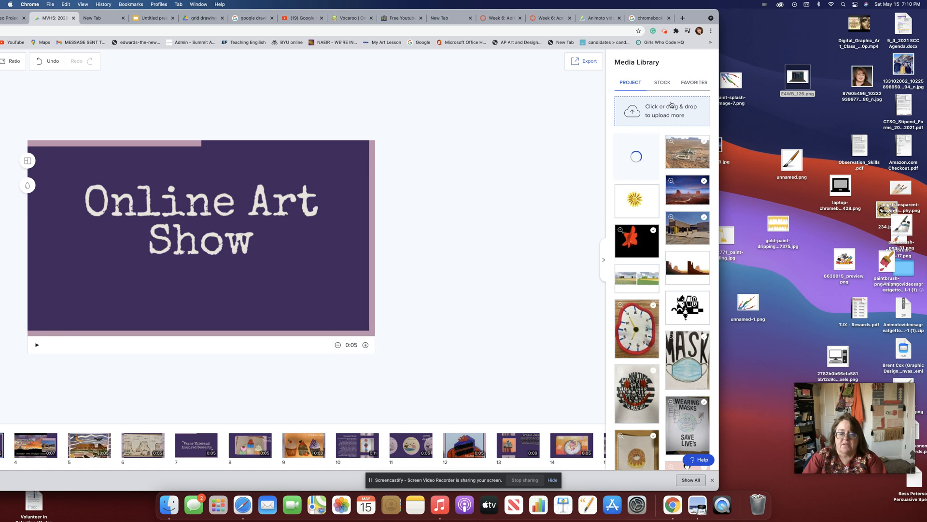
pyautogui.moveTo(640, 145); pyautogui.dragTo(331, 178)
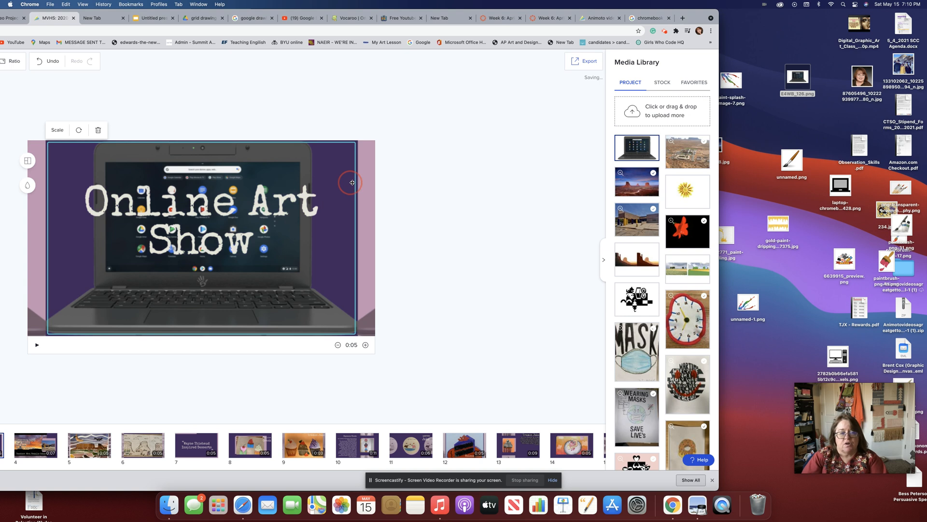
pyautogui.click(368, 199)
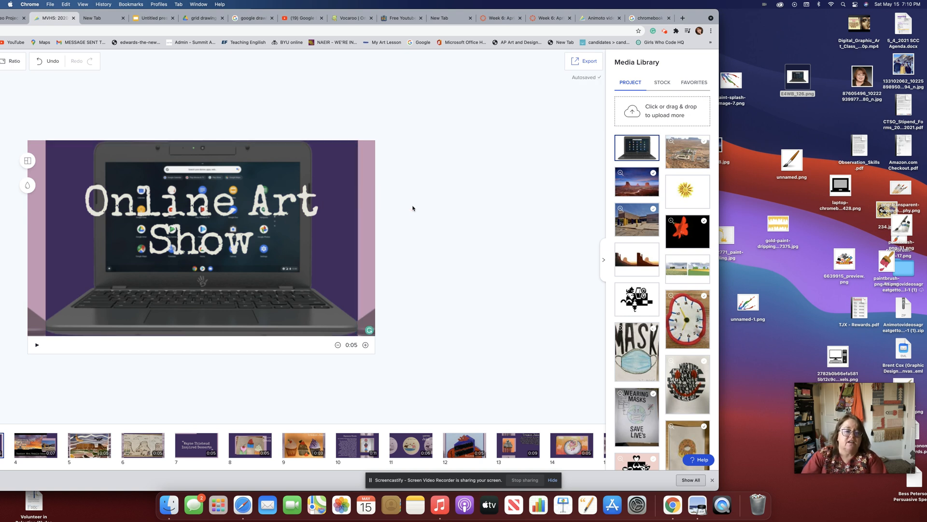
pyautogui.moveTo(691, 19); pyautogui.dragTo(871, 2)
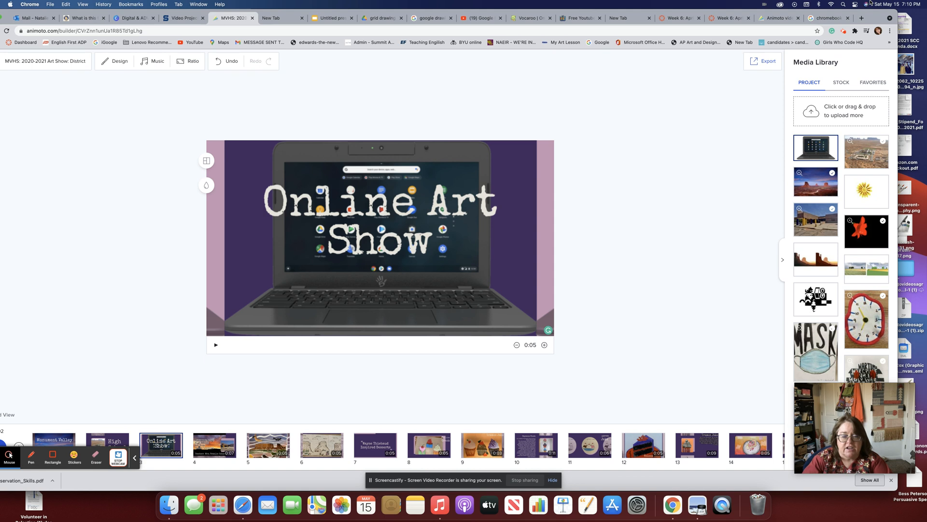
pyautogui.click(216, 344)
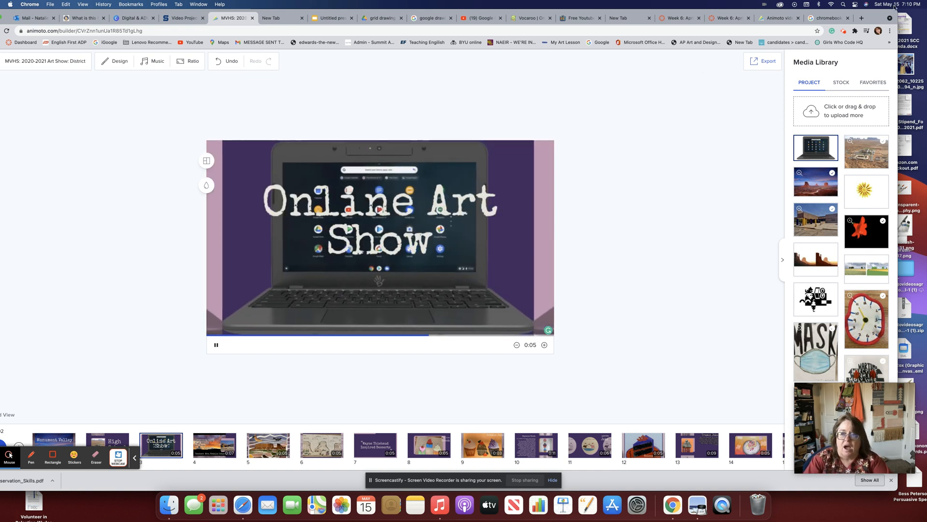
pyautogui.moveTo(883, 15); pyautogui.dragTo(896, 5)
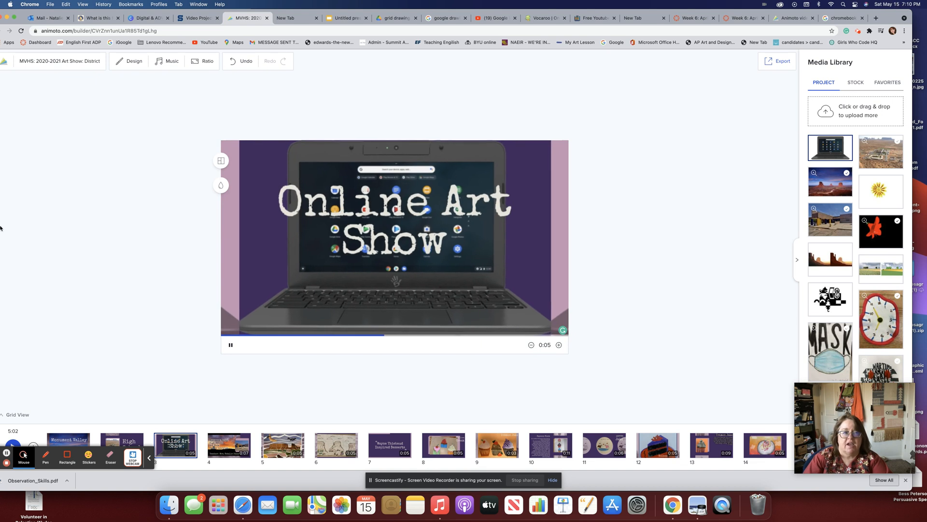
pyautogui.moveTo(229, 10); pyautogui.dragTo(250, 8)
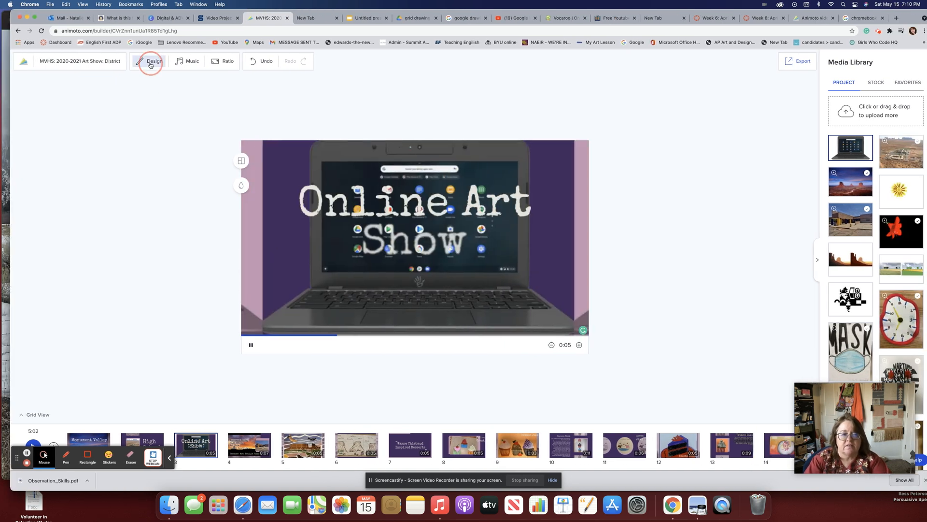
# Try Clean Cut, Spring Blossom, Popular Chic, Cool Tropical, Spicy Ramen and Horizon themes, then apply Smooth Sailing.
pyautogui.click(151, 62)
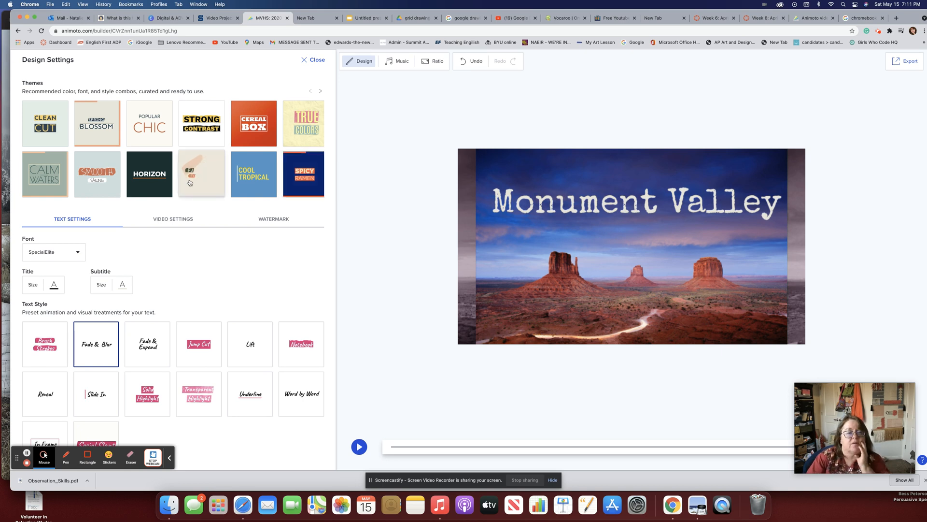
pyautogui.click(50, 121)
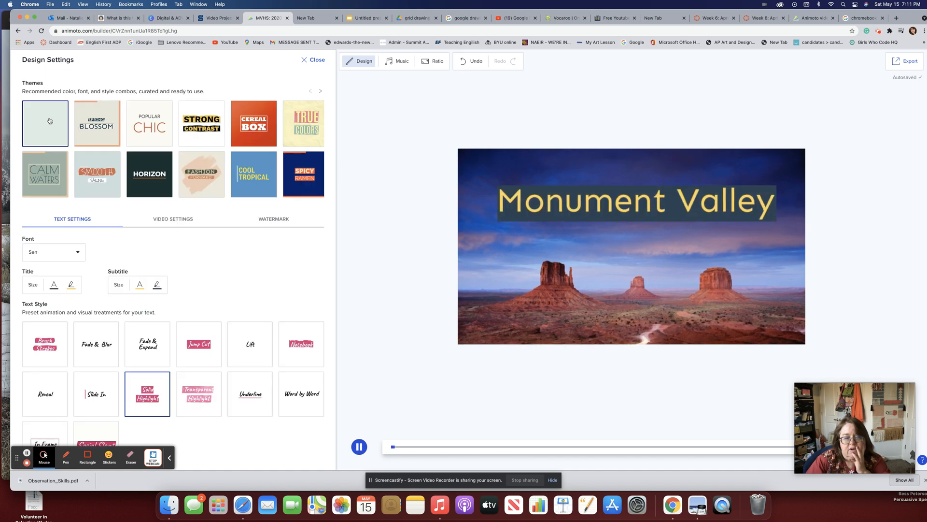
pyautogui.click(88, 128)
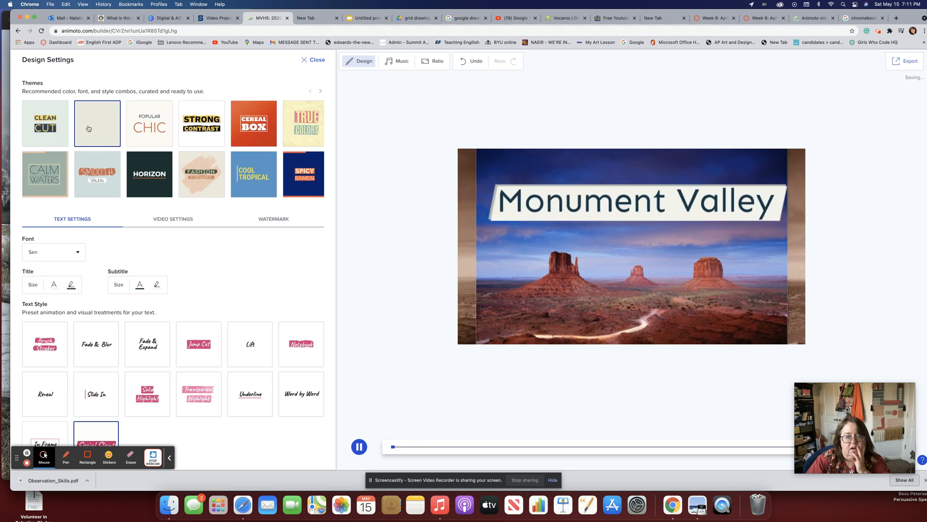
pyautogui.click(155, 125)
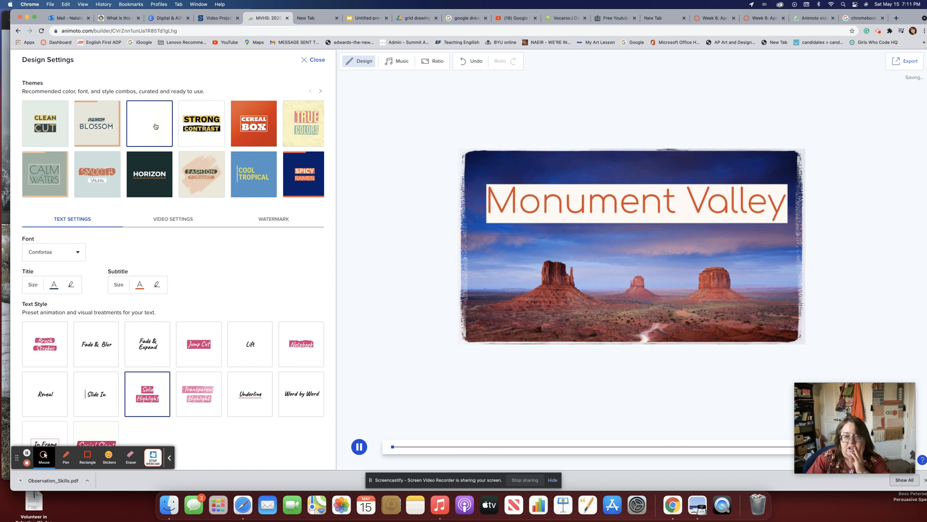
pyautogui.click(244, 172)
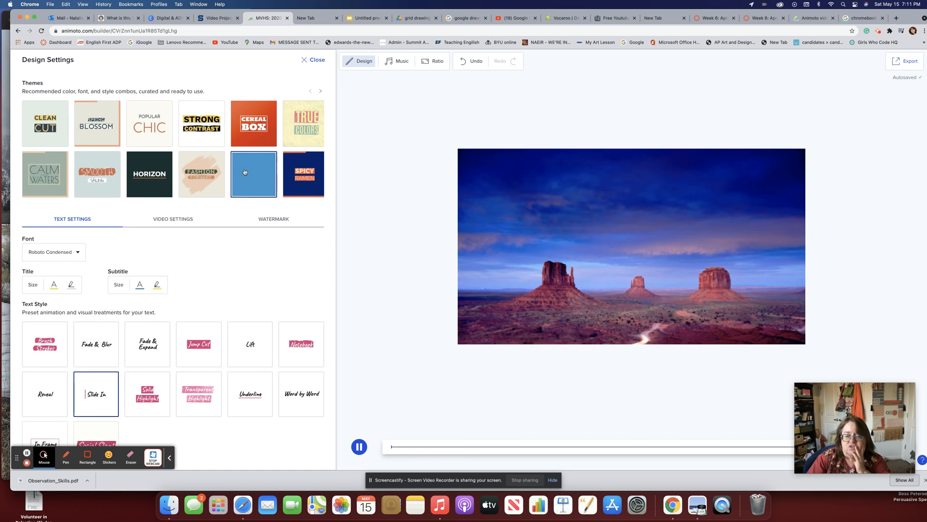
pyautogui.click(288, 174)
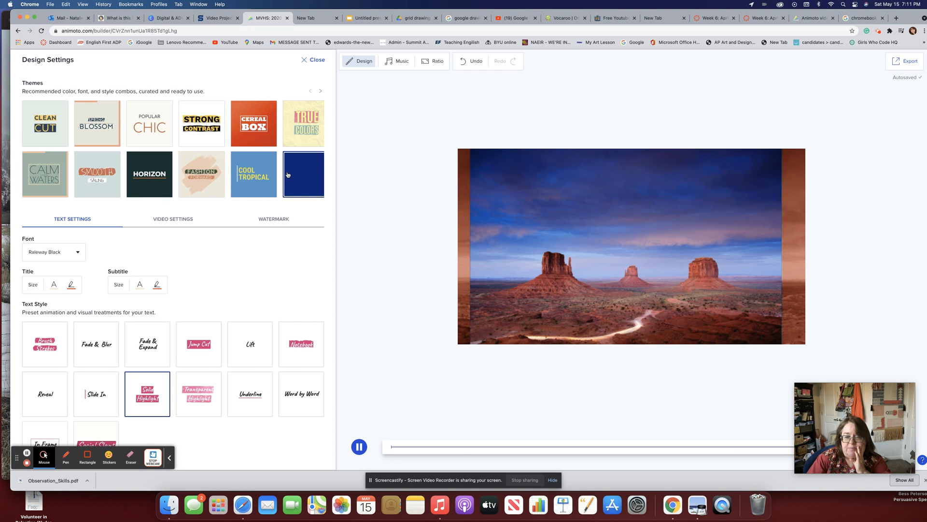
pyautogui.click(155, 182)
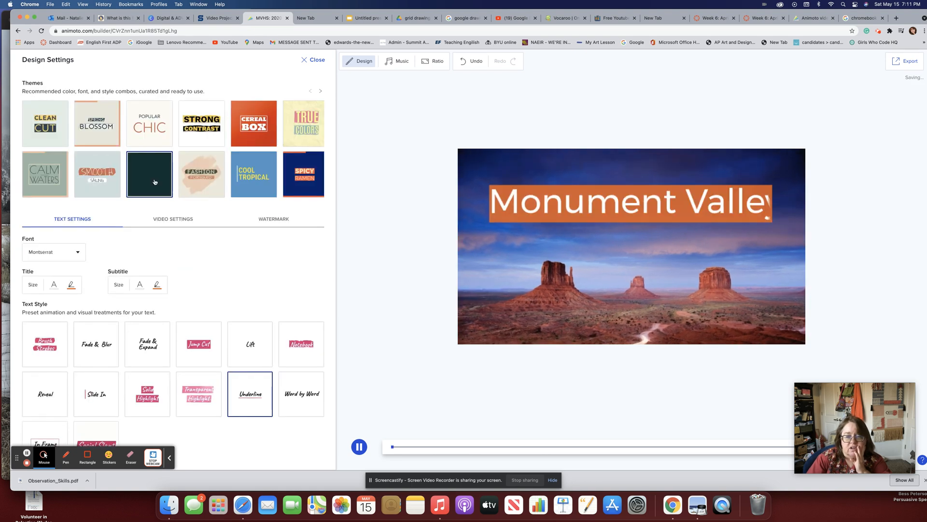
pyautogui.click(97, 175)
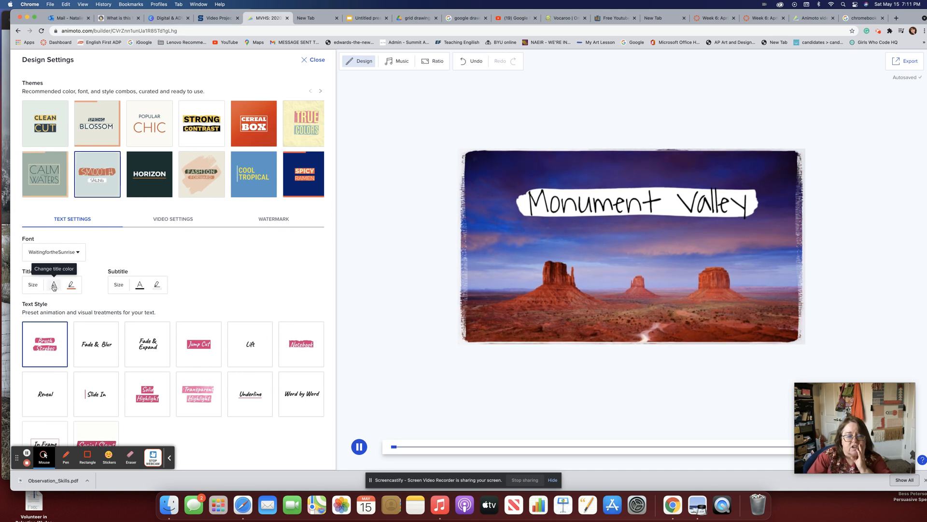
# Make the title accent dark purple, the subtitle text light purple, and the title text purple.
pyautogui.click(71, 286)
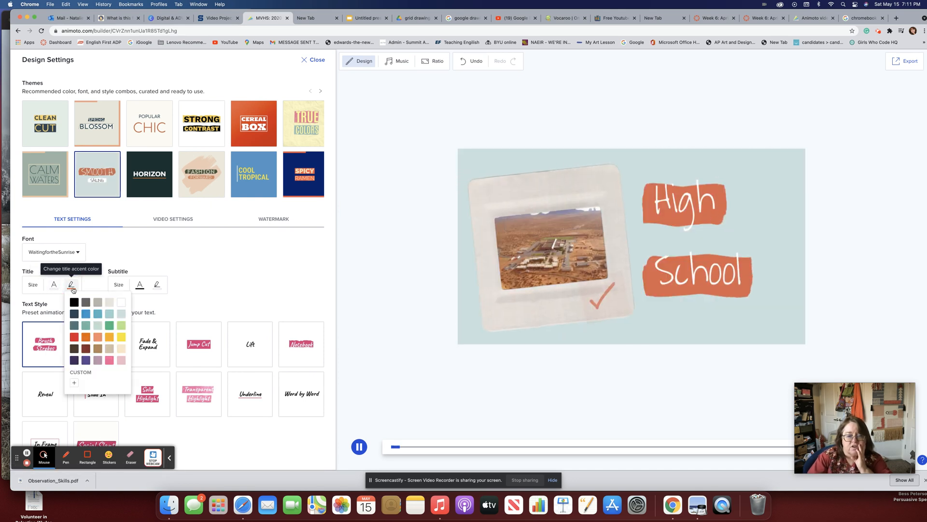
pyautogui.click(73, 360)
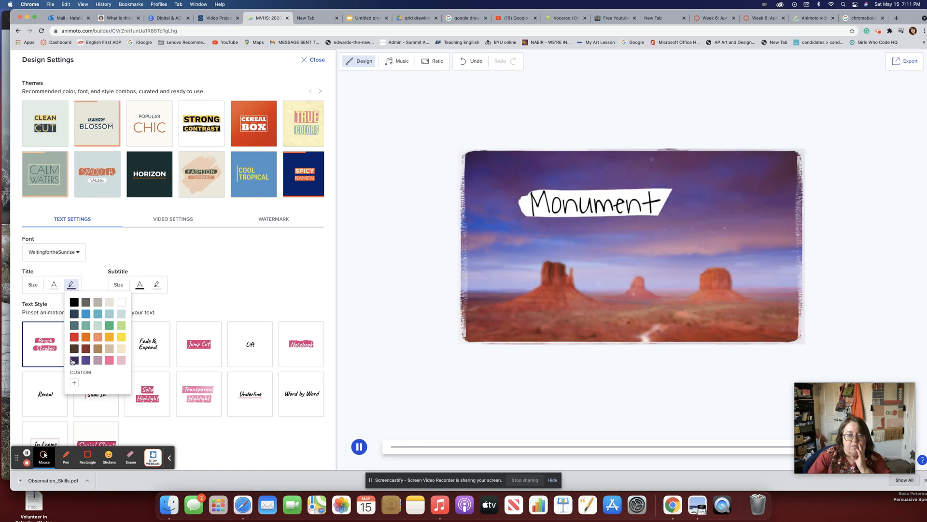
pyautogui.click(139, 285)
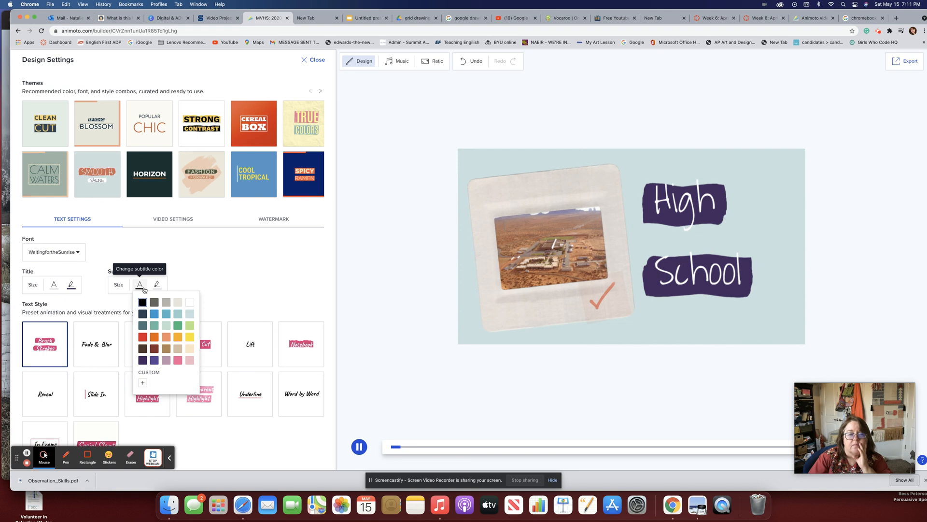
pyautogui.click(165, 362)
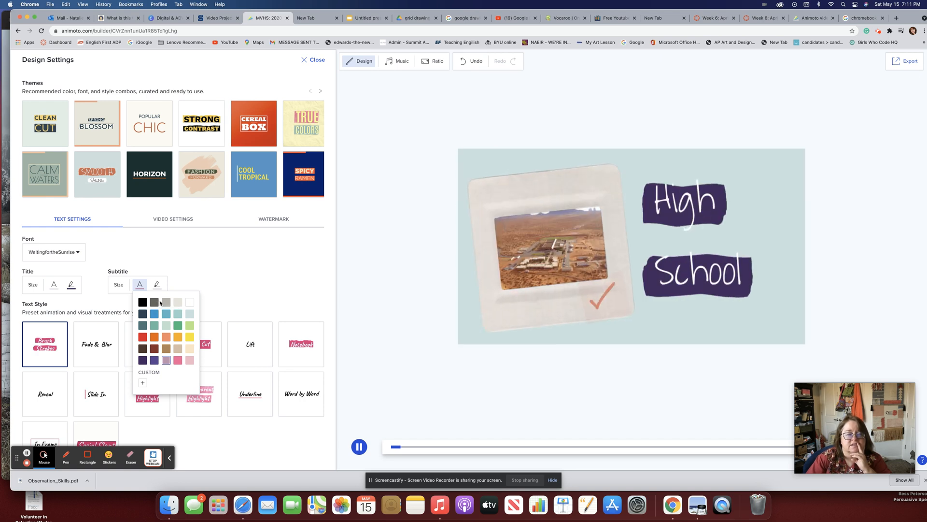
pyautogui.click(54, 284)
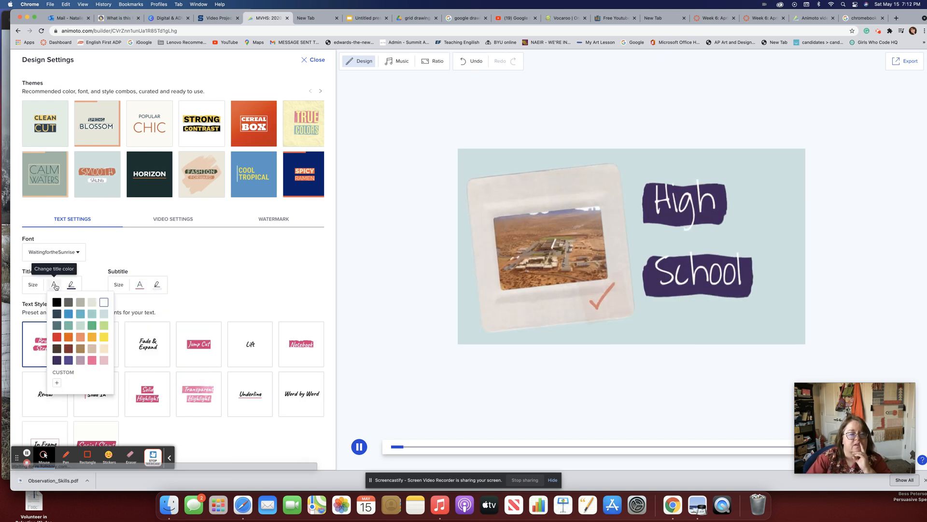
pyautogui.click(67, 361)
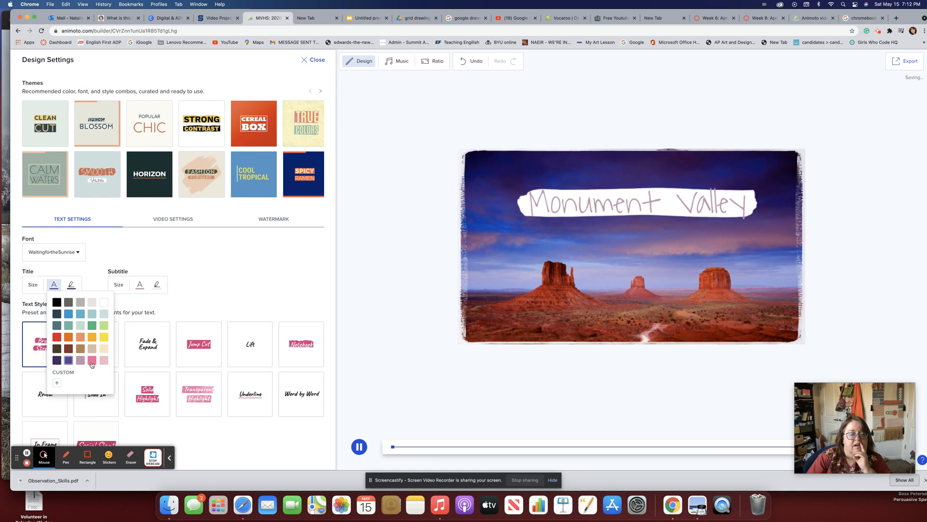
pyautogui.click(206, 289)
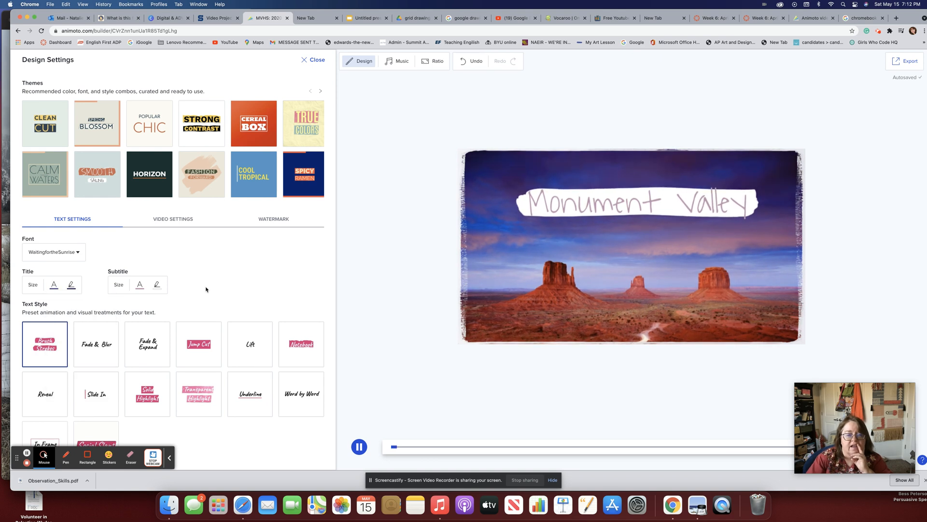
# Try the Fade & Blur, Fade & Expand, Jump Cut and Transparent Highlight text styles.
pyautogui.click(90, 339)
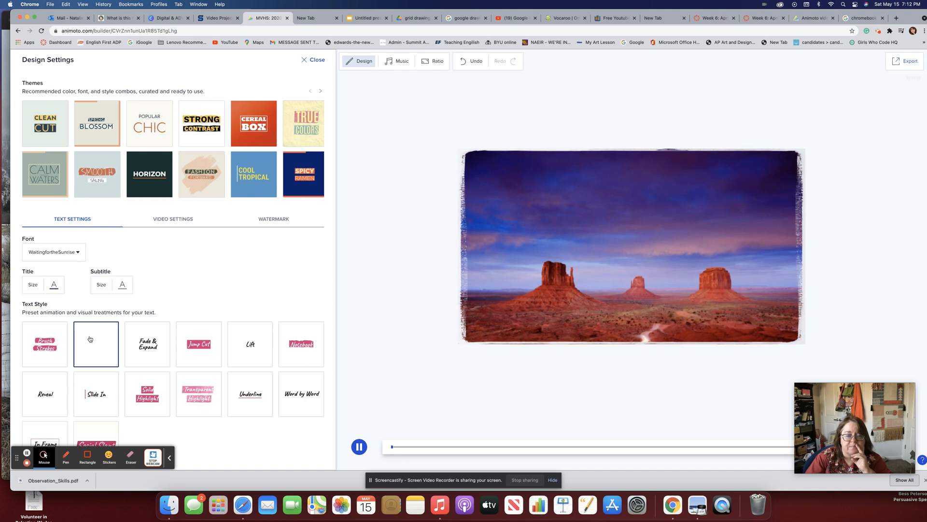
pyautogui.click(135, 347)
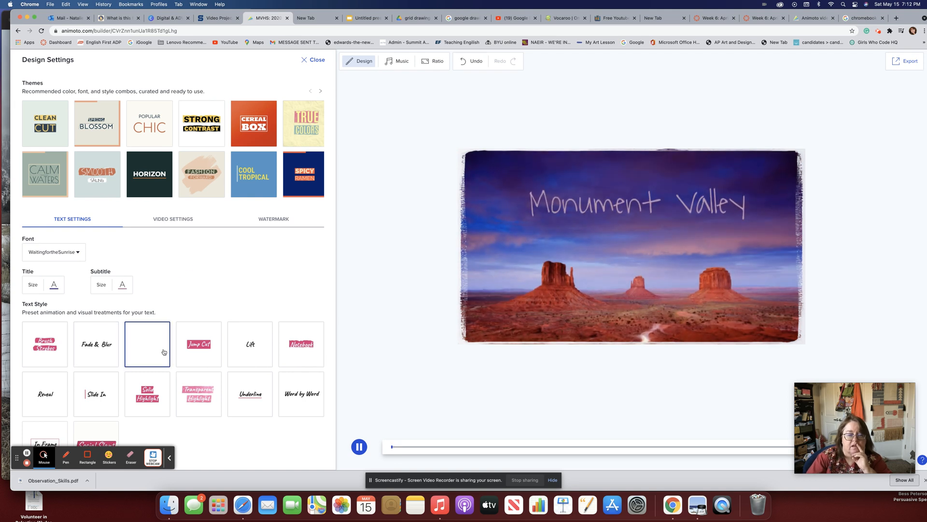
pyautogui.click(197, 353)
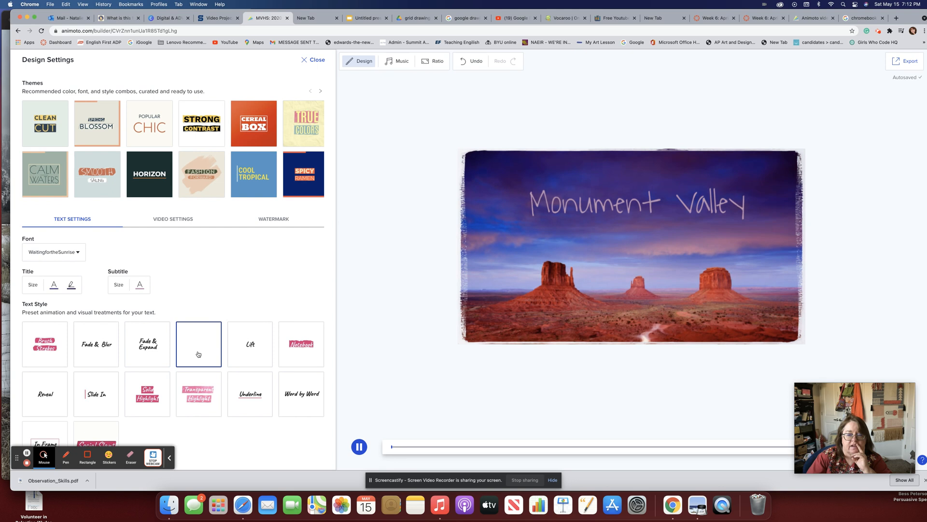
pyautogui.click(198, 388)
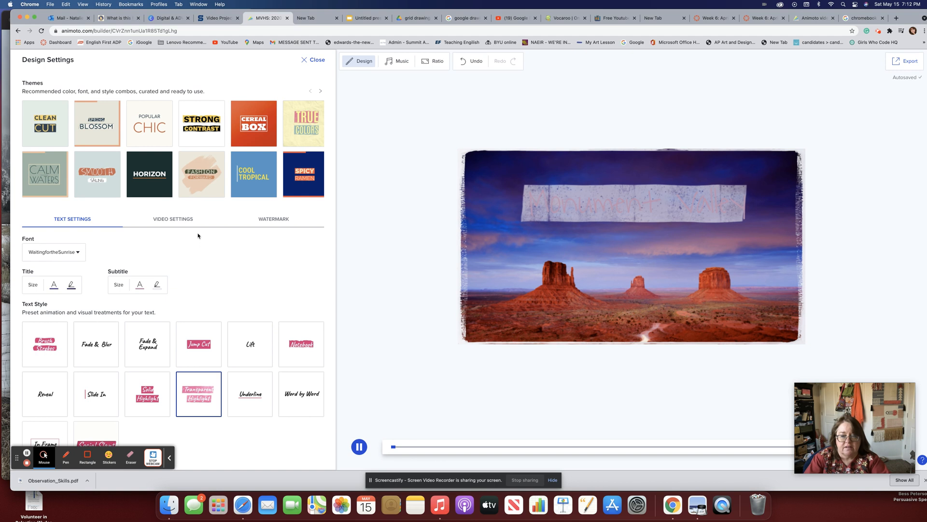
# Change the subtitle text colour to dark navy.
pyautogui.click(137, 286)
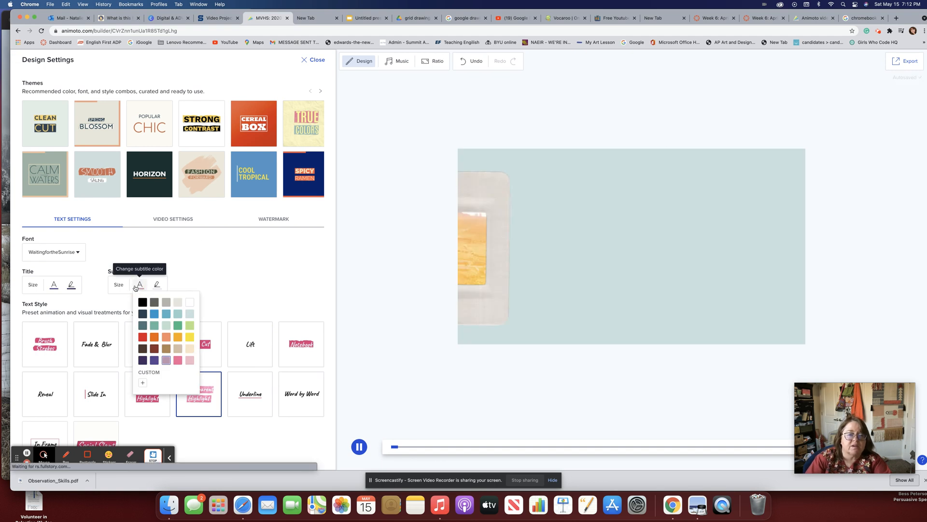
pyautogui.click(142, 359)
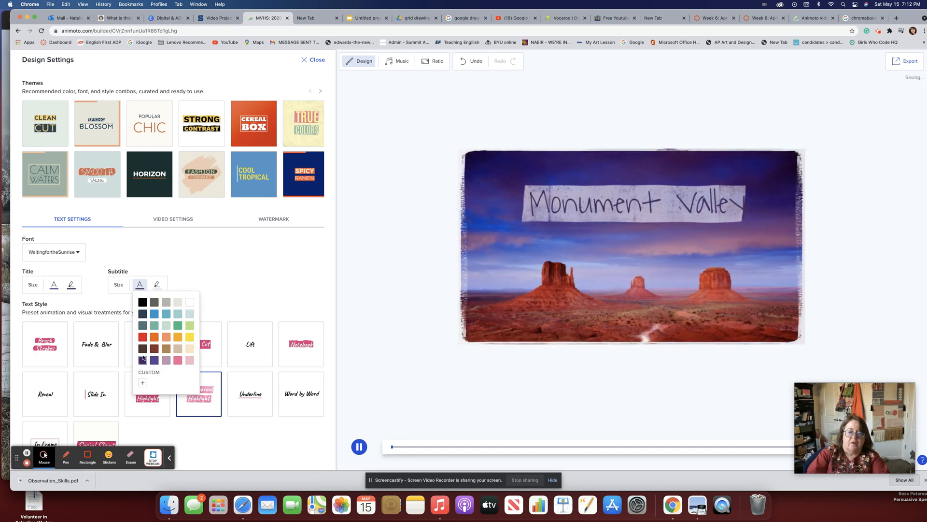
pyautogui.click(258, 299)
# Settle on the Social Slant text style after briefly trying In Frame, leaving the font unchanged.
pyautogui.scroll(-1, 255, 299)
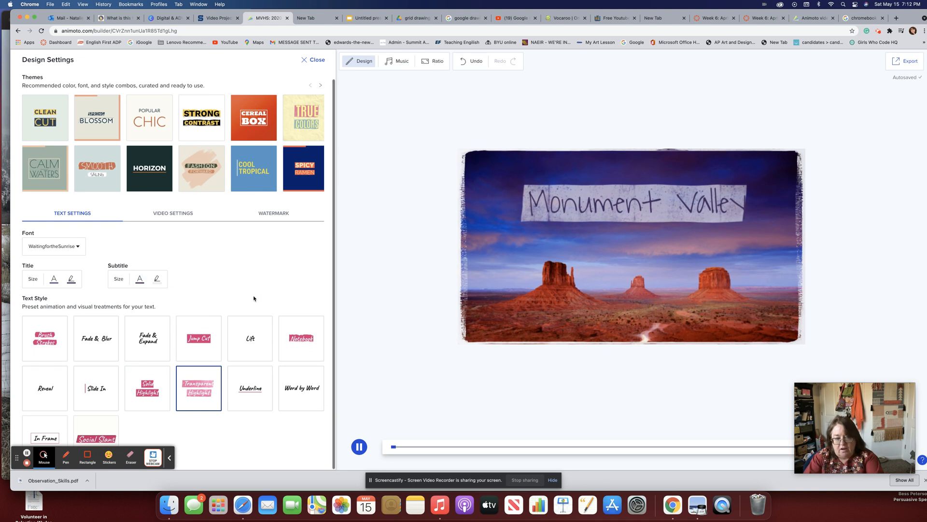
pyautogui.click(95, 428)
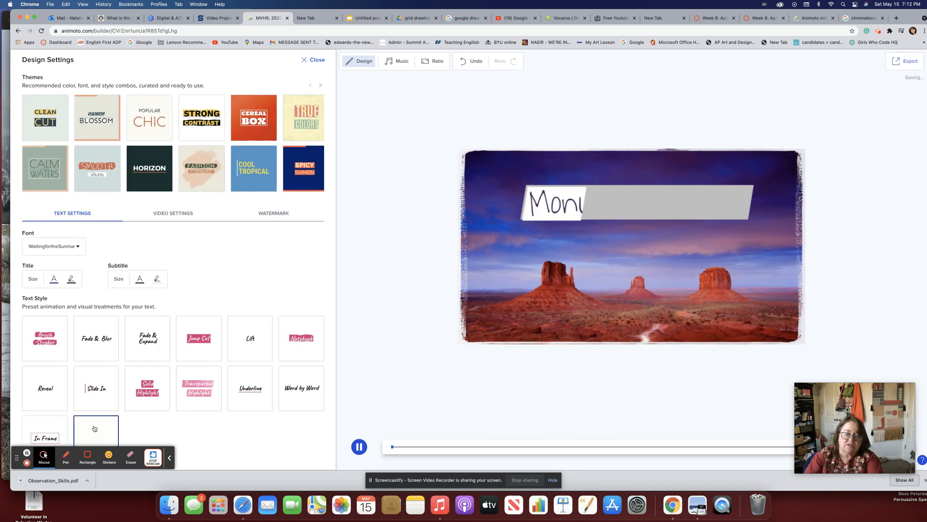
pyautogui.click(56, 424)
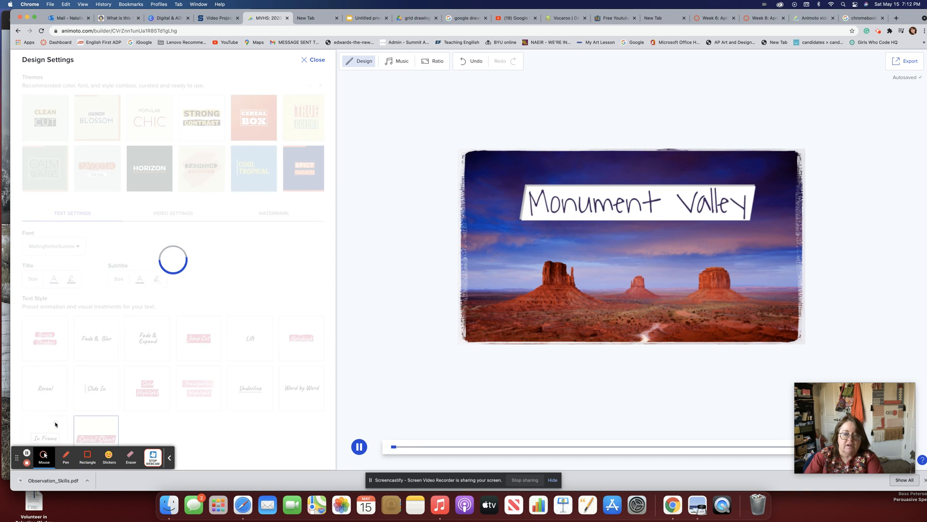
pyautogui.click(100, 430)
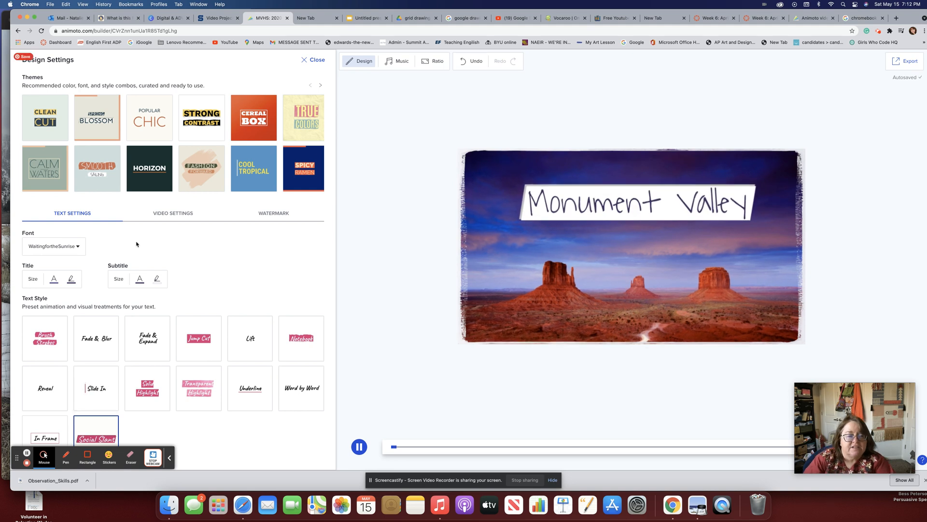
pyautogui.click(76, 247)
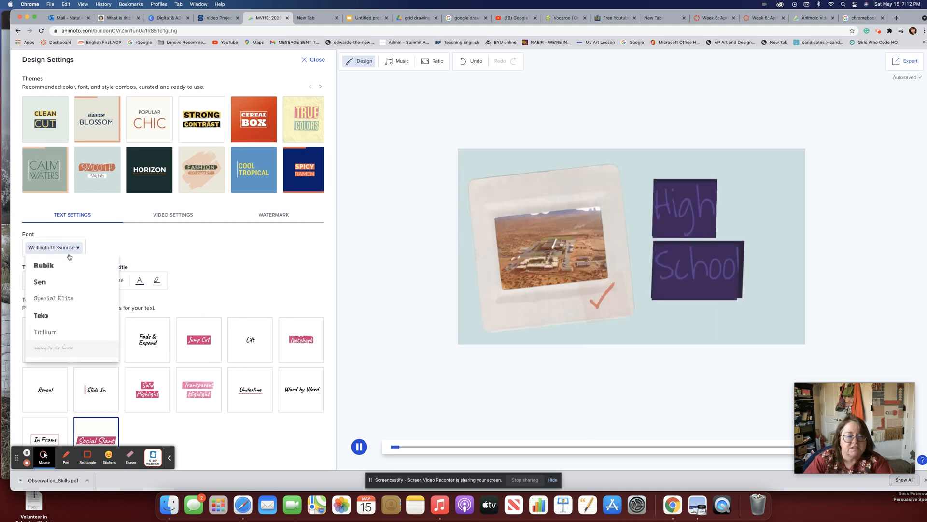
pyautogui.click(179, 247)
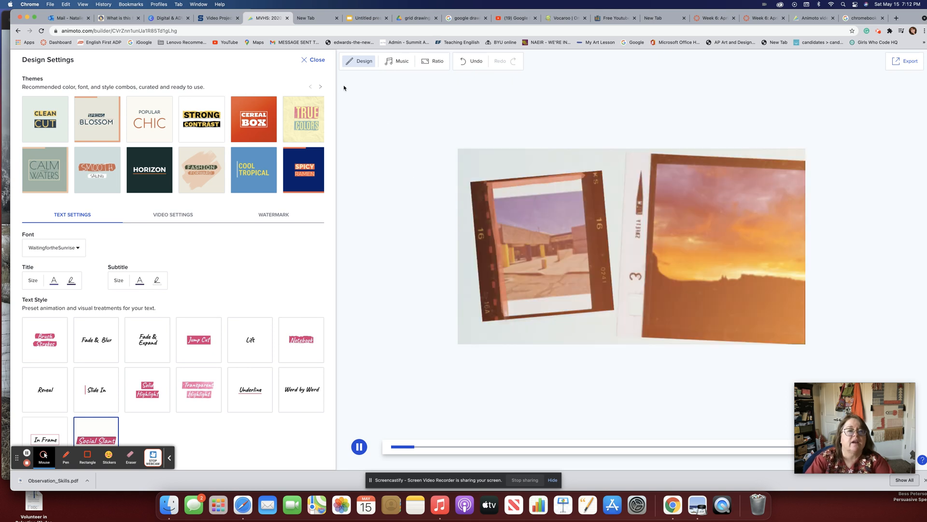
# Browse the theme pages and apply the Gold Coast theme to the video.
pyautogui.click(322, 88)
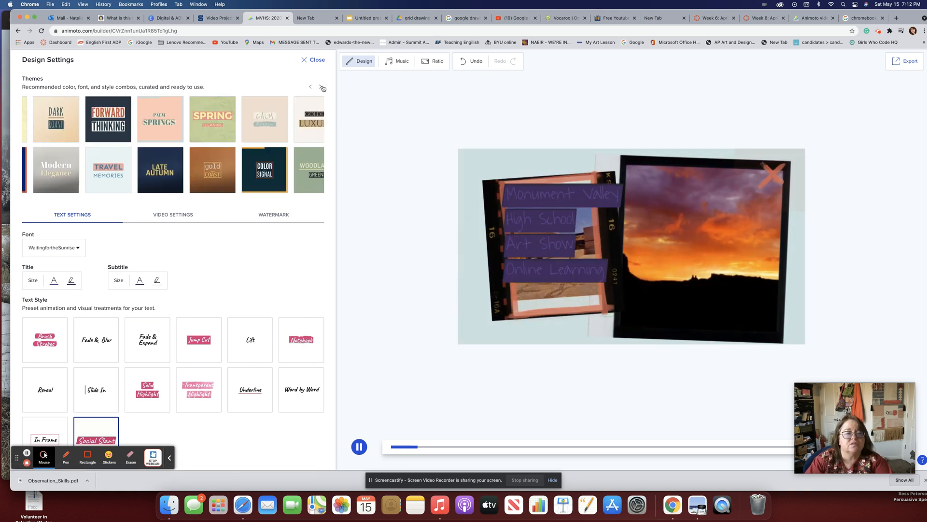
pyautogui.click(322, 88)
pyautogui.click(311, 86)
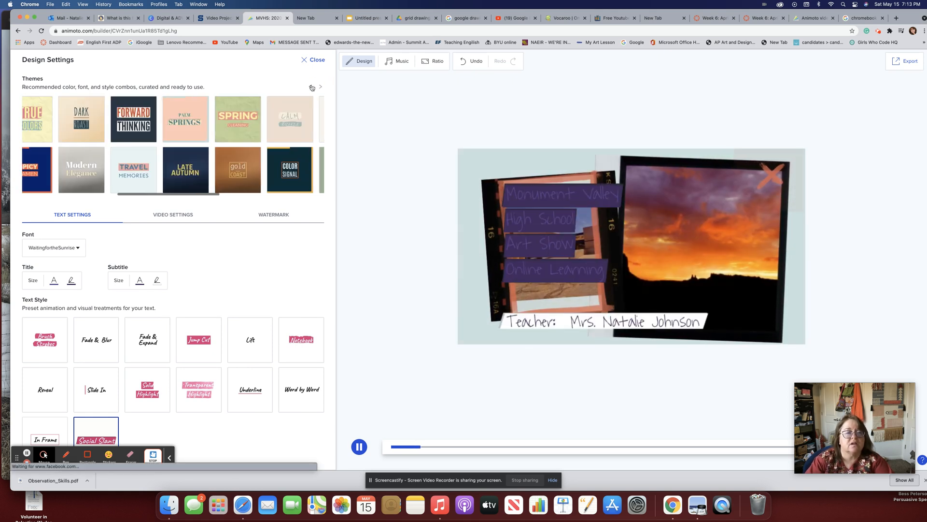
pyautogui.click(251, 173)
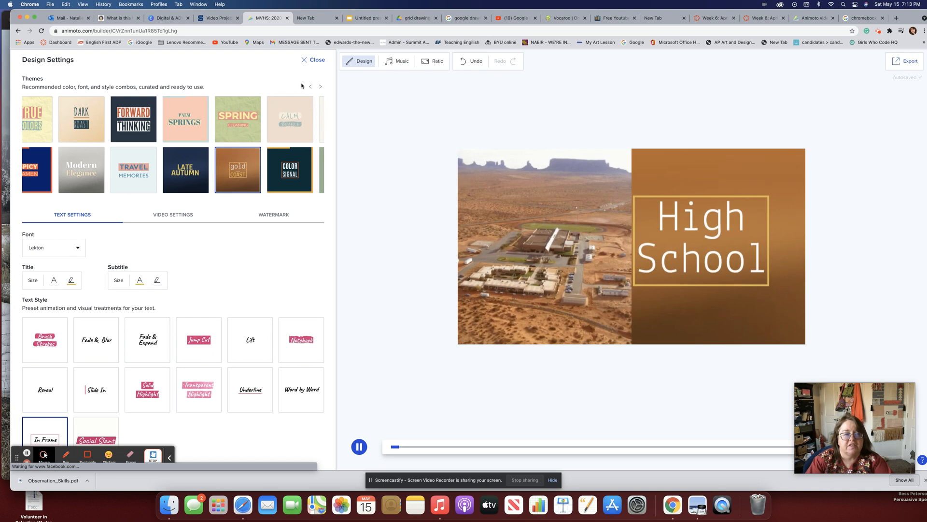
# Try Film Strip, Flare, Jump Cut and Hot Spot video styles, apply Chic Accent, then open the music library.
pyautogui.click(183, 216)
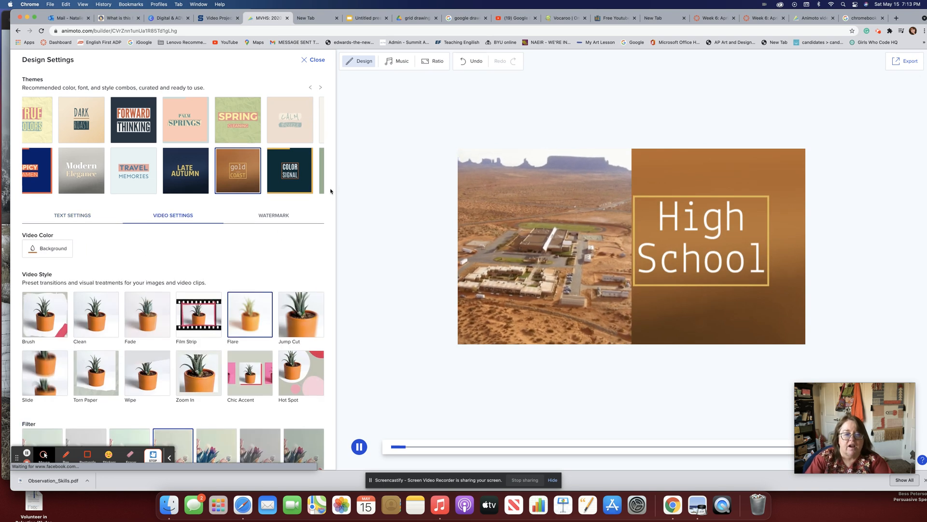
pyautogui.click(199, 318)
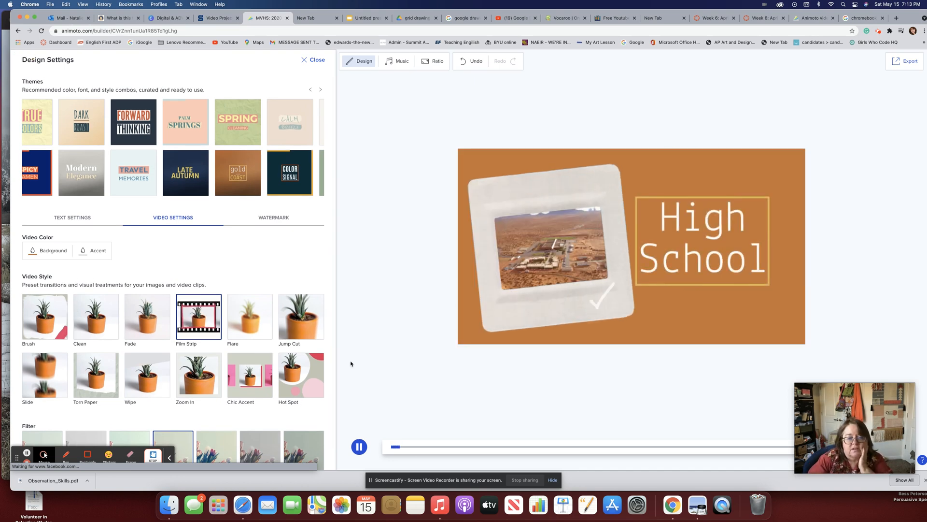
pyautogui.click(263, 318)
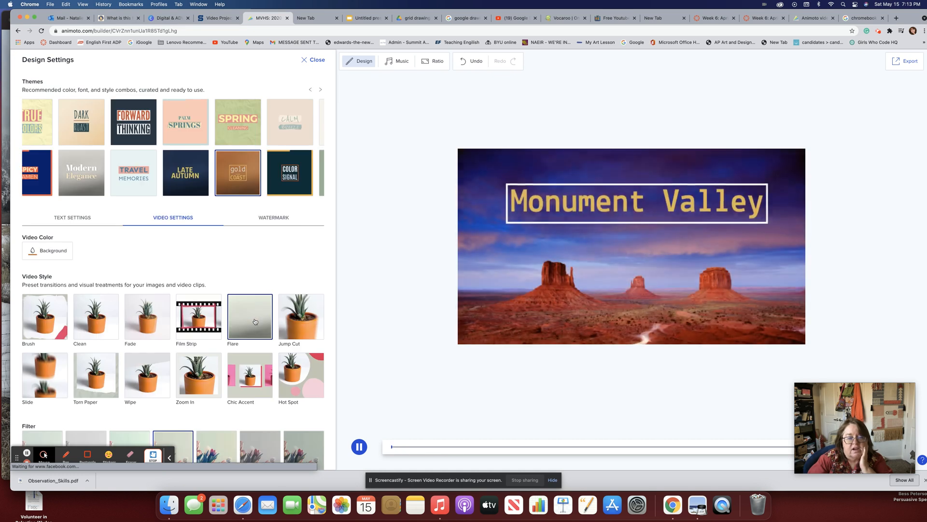
pyautogui.click(302, 328)
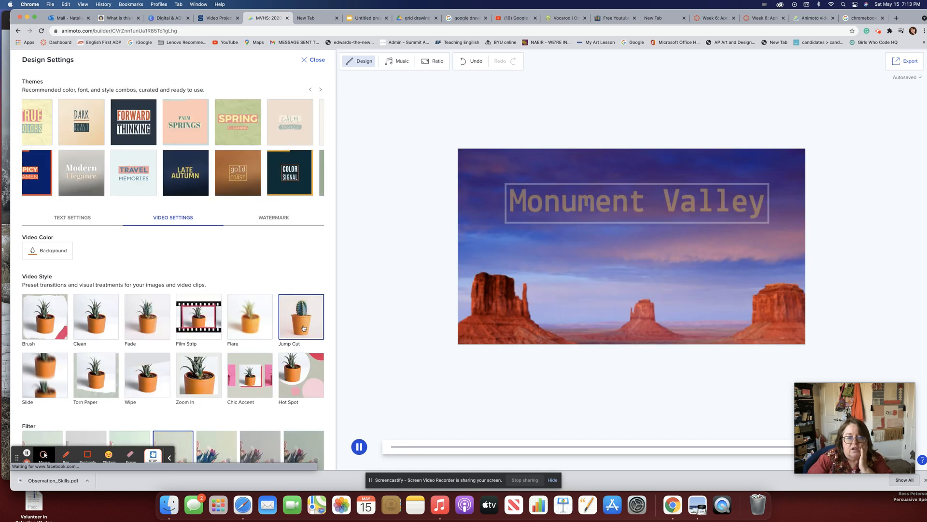
pyautogui.click(300, 370)
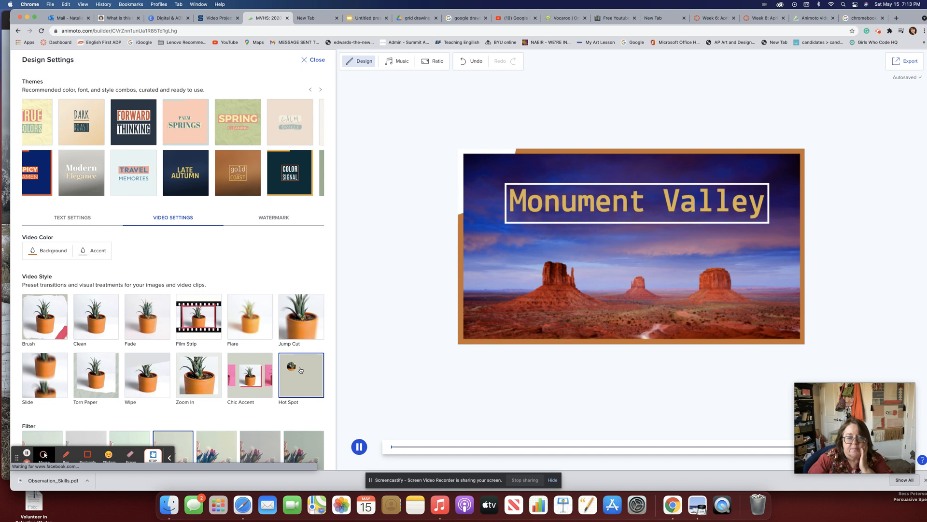
pyautogui.click(262, 377)
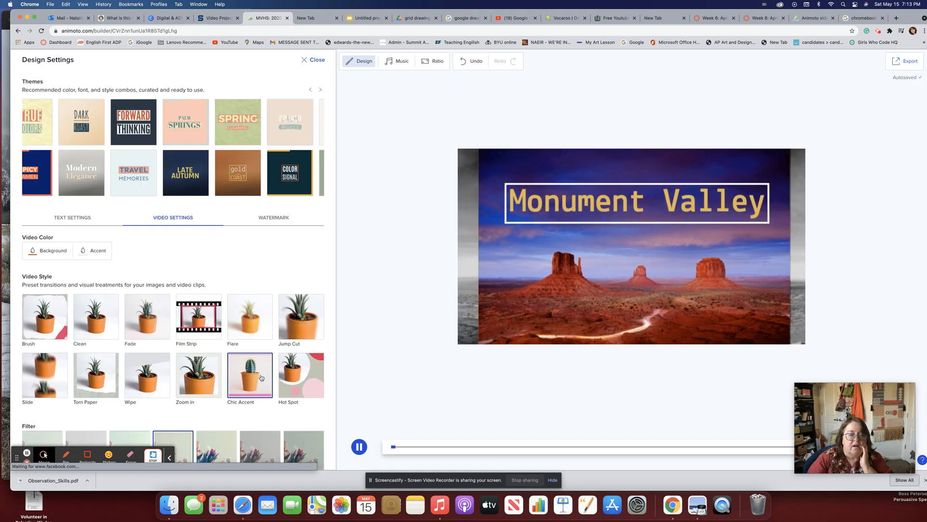
pyautogui.click(280, 217)
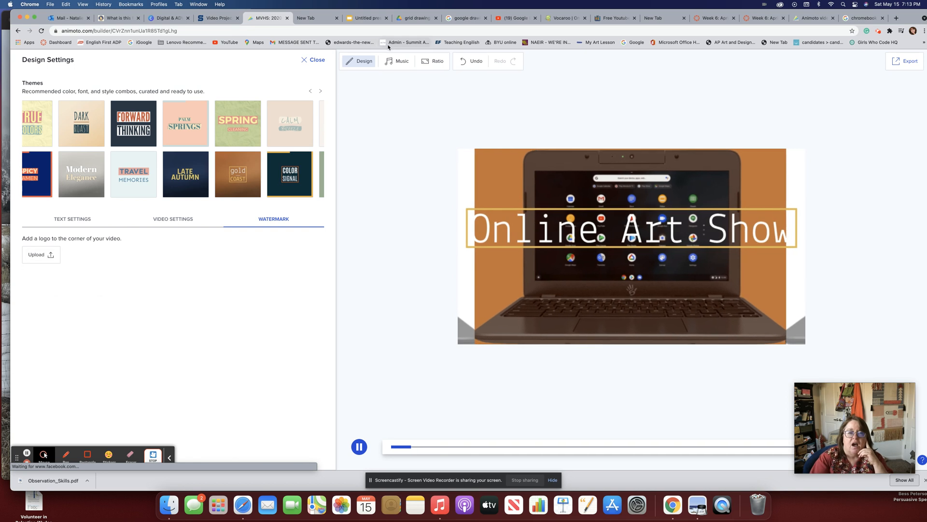
pyautogui.click(389, 63)
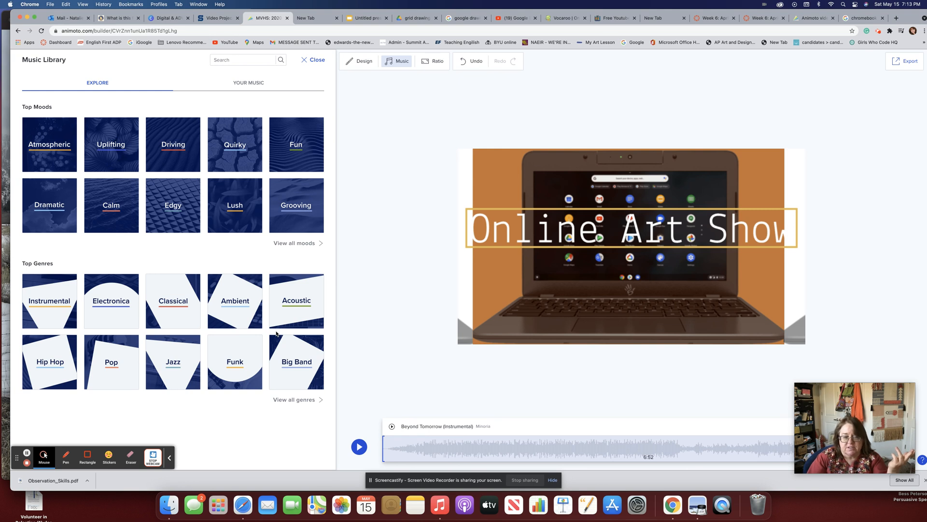
# Filter music to Atmospheric, preview Align The Stars and All In, then play the video with Beyond Tomorrow (Instrumental).
pyautogui.click(49, 161)
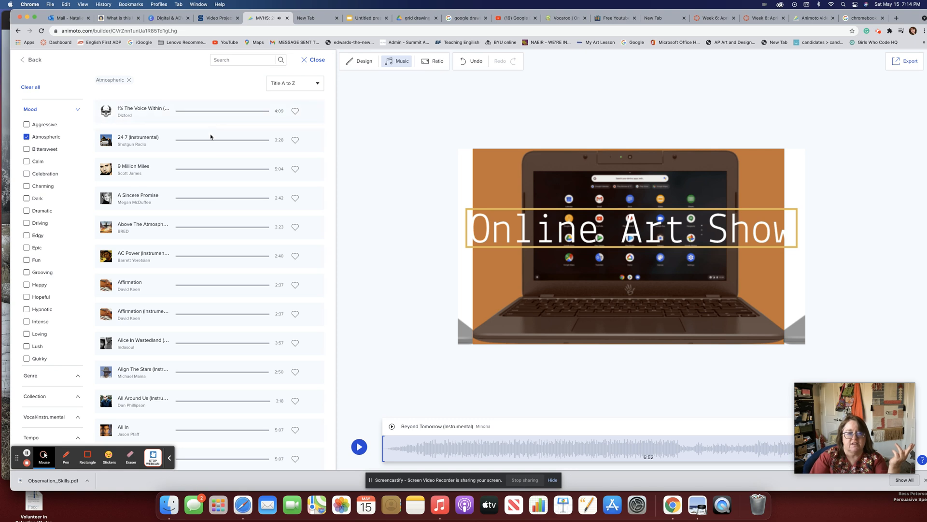
pyautogui.click(202, 371)
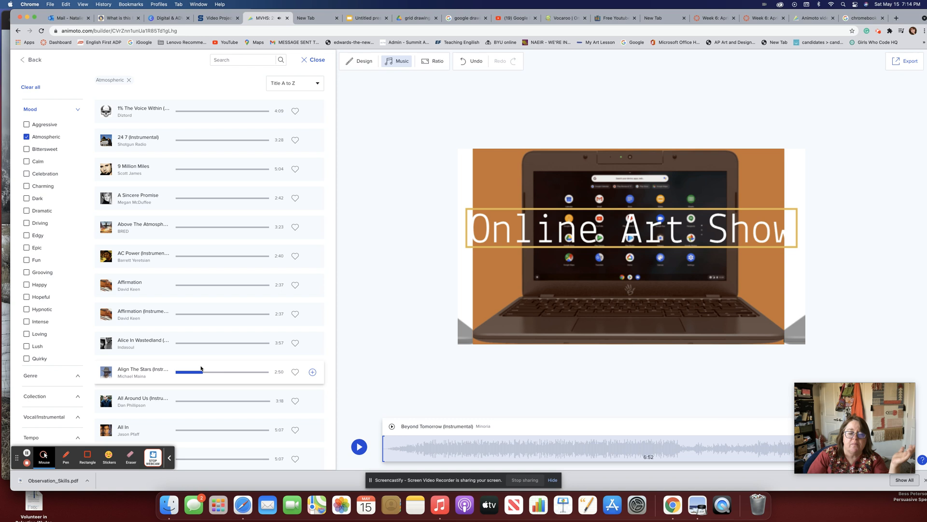
pyautogui.click(194, 429)
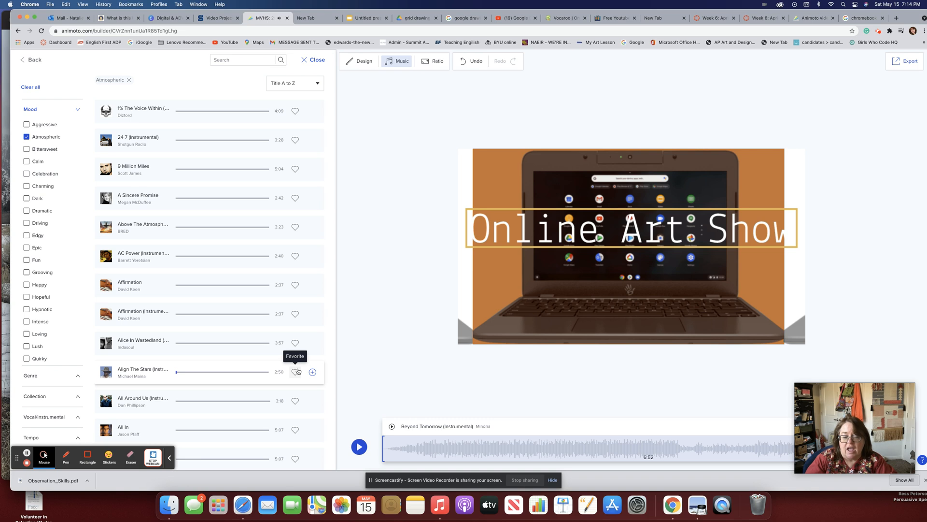
pyautogui.click(548, 459)
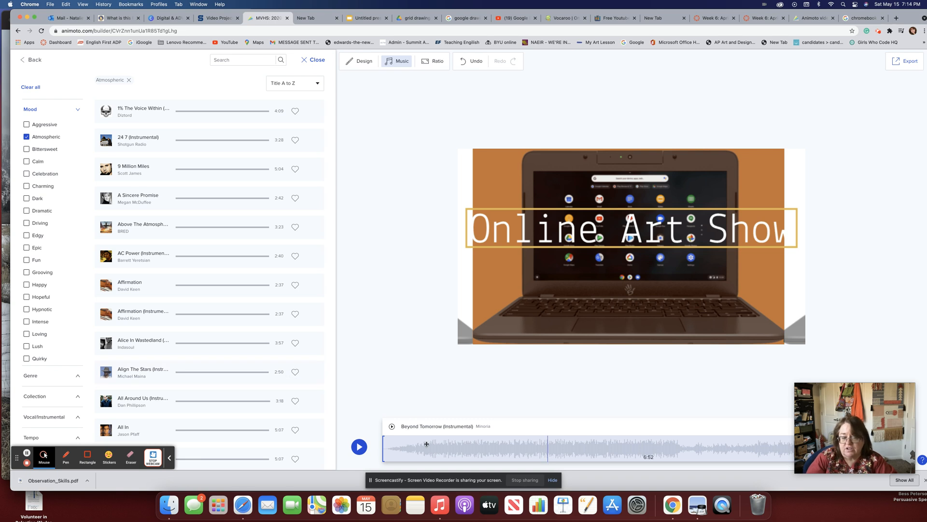
pyautogui.click(359, 447)
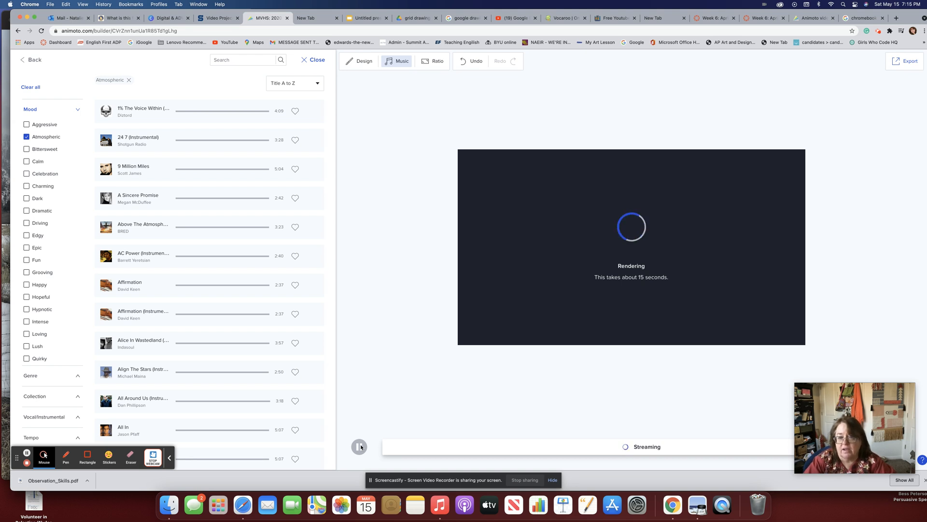
# Close the music panel and open the aspect ratio choices, with Landscape 16:9 current.
pyautogui.click(406, 383)
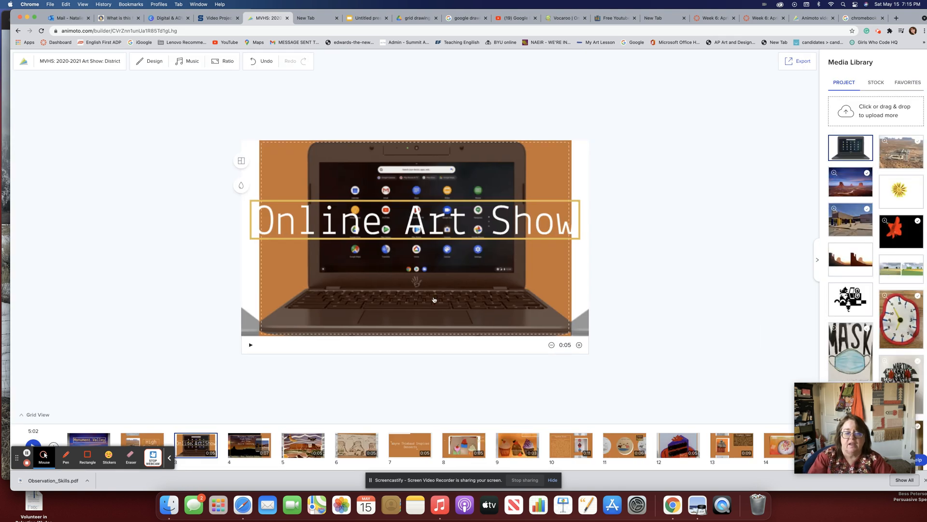
pyautogui.click(227, 63)
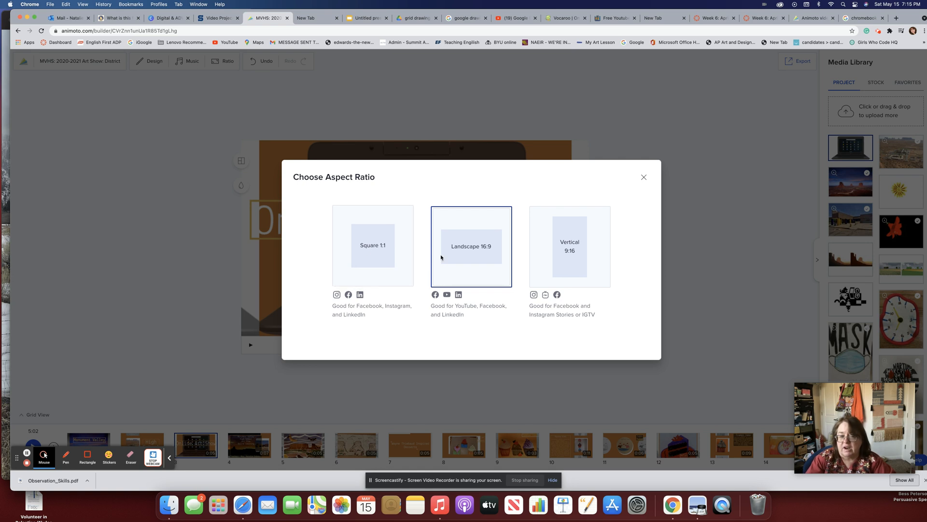
# Dismiss the aspect ratio dialog unchanged, undo the last style change, and close Design Settings.
pyautogui.click(643, 178)
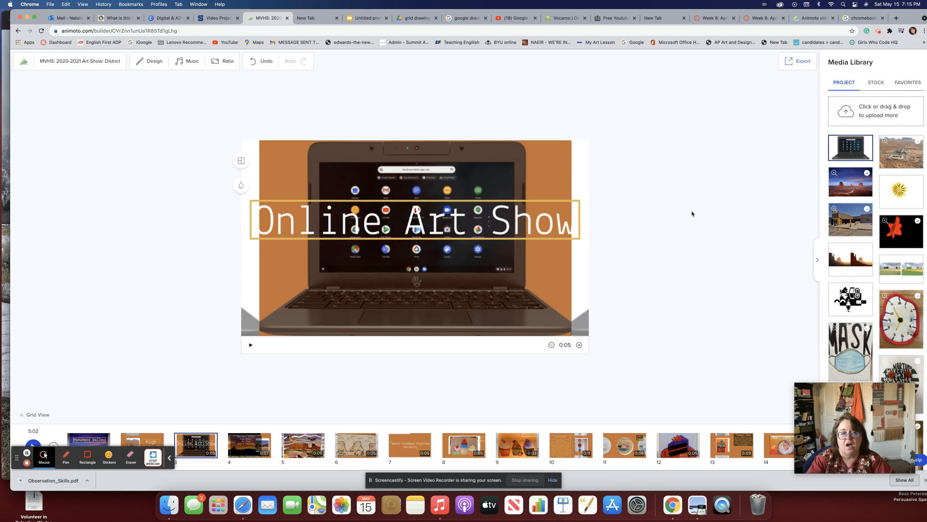
pyautogui.click(261, 62)
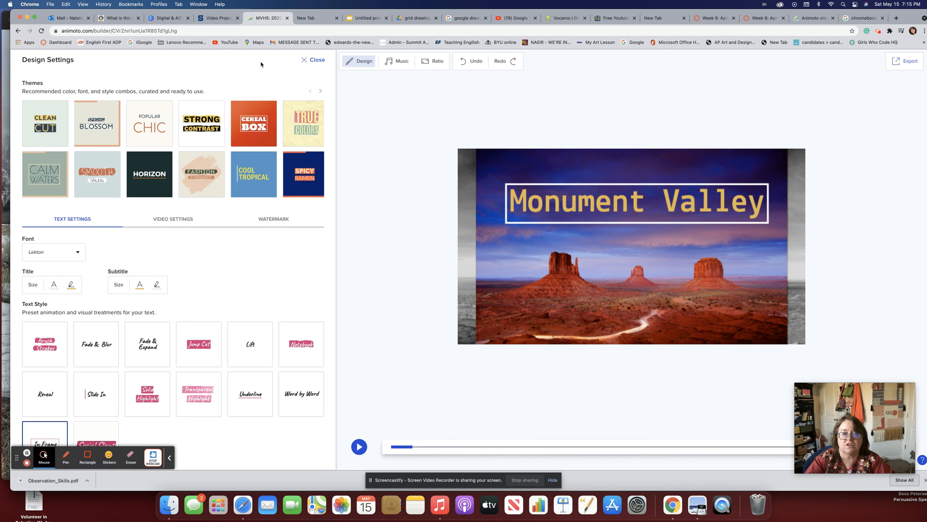
pyautogui.click(315, 60)
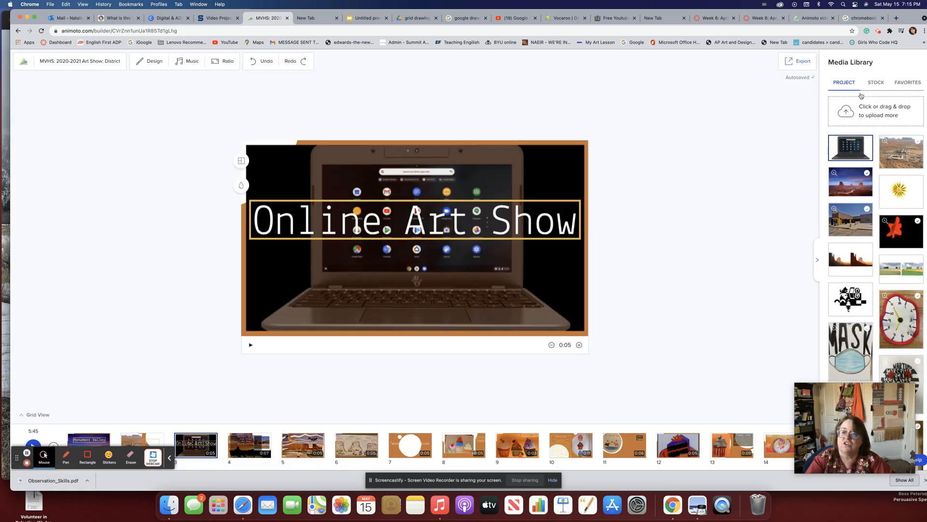
# Check the stock Media Types and Ratio filters, then list favourite images and preview scene 12.
pyautogui.click(875, 84)
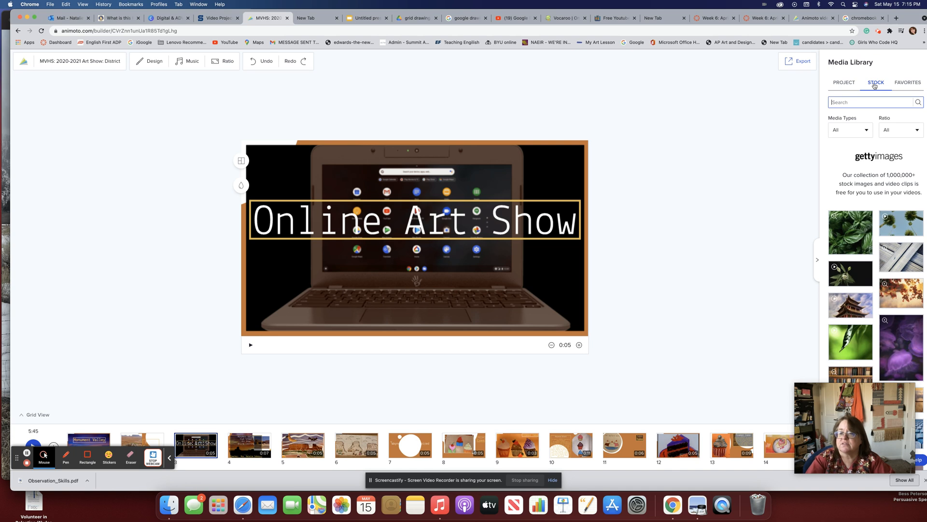
pyautogui.click(866, 129)
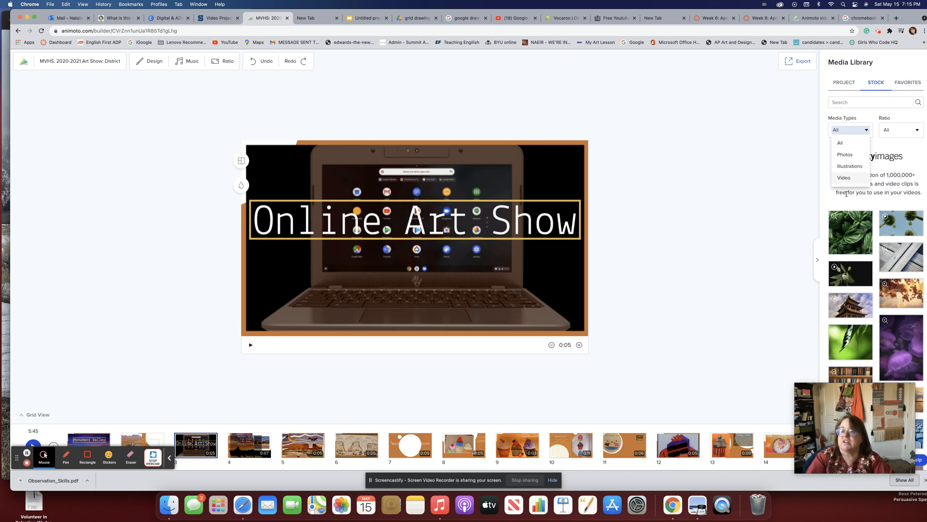
pyautogui.click(917, 131)
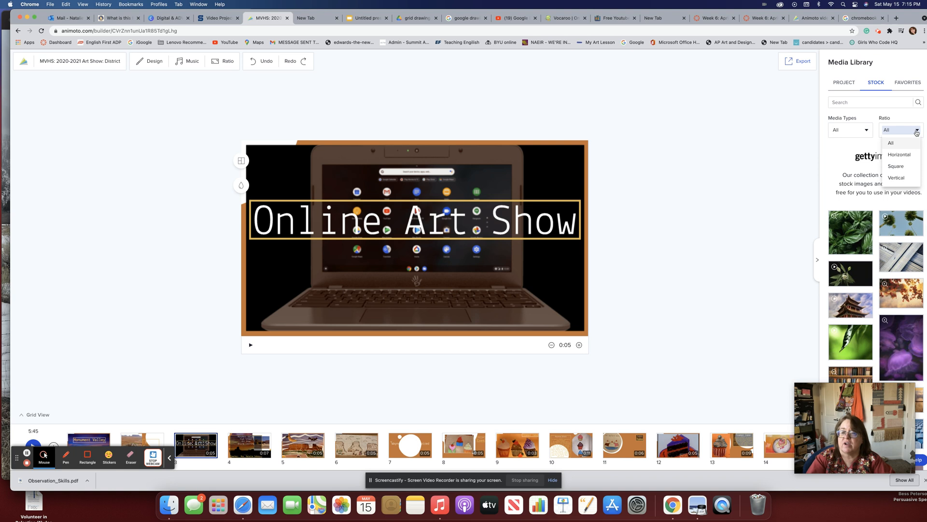
pyautogui.click(787, 141)
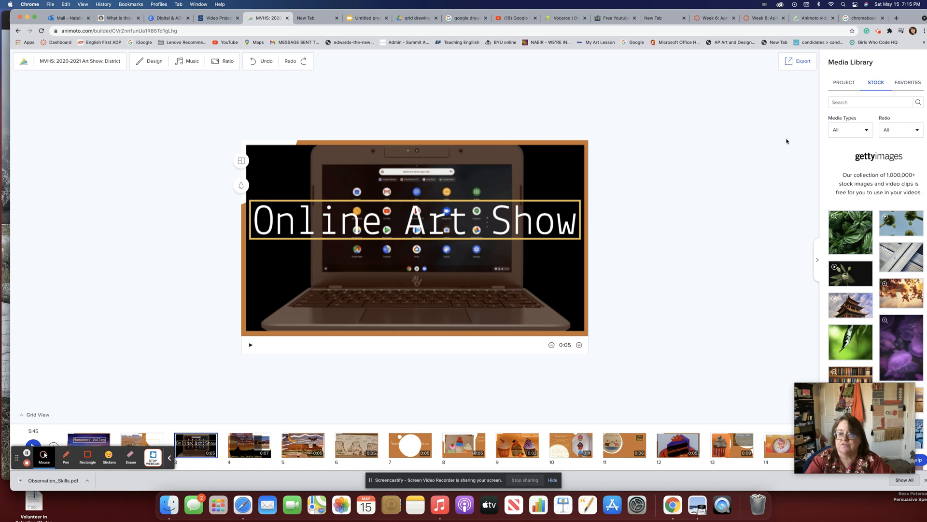
pyautogui.click(914, 80)
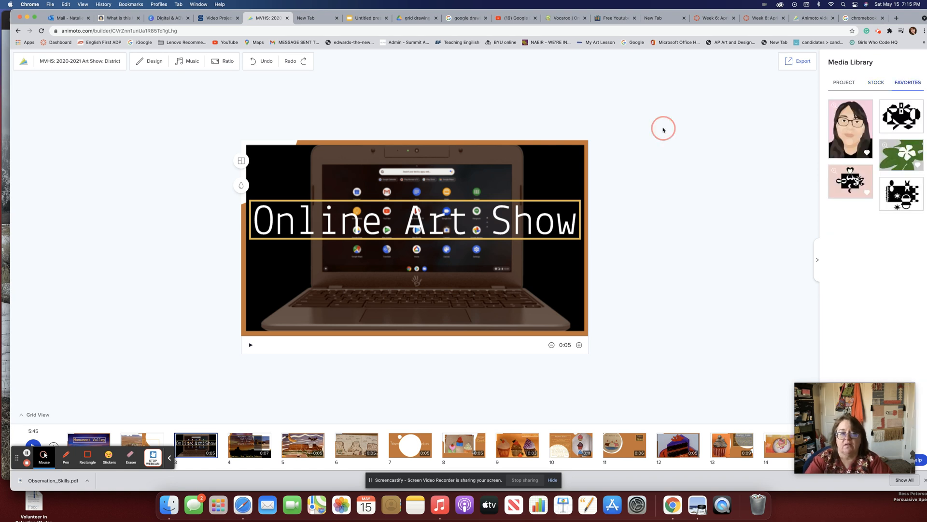
pyautogui.click(682, 447)
# Scroll the timeline to the end, preview scene 61, then play the final thank-you scene 66.
pyautogui.hscroll(10, 681, 448)
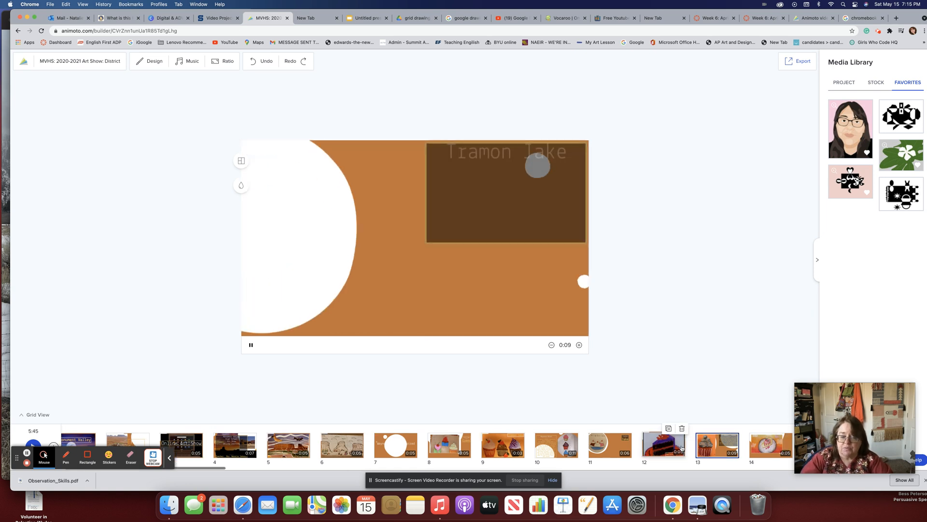
pyautogui.hscroll(20, 682, 448)
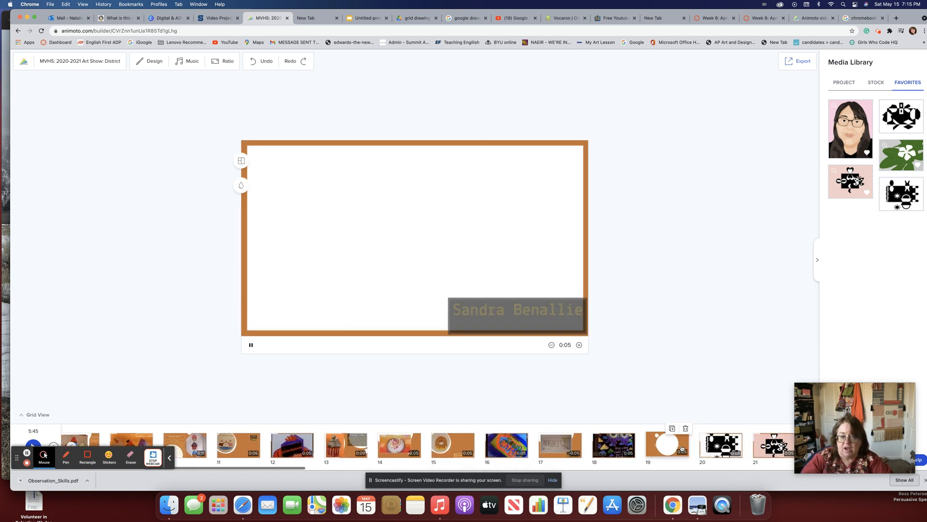
pyautogui.hscroll(15, 681, 448)
pyautogui.hscroll(15, 681, 447)
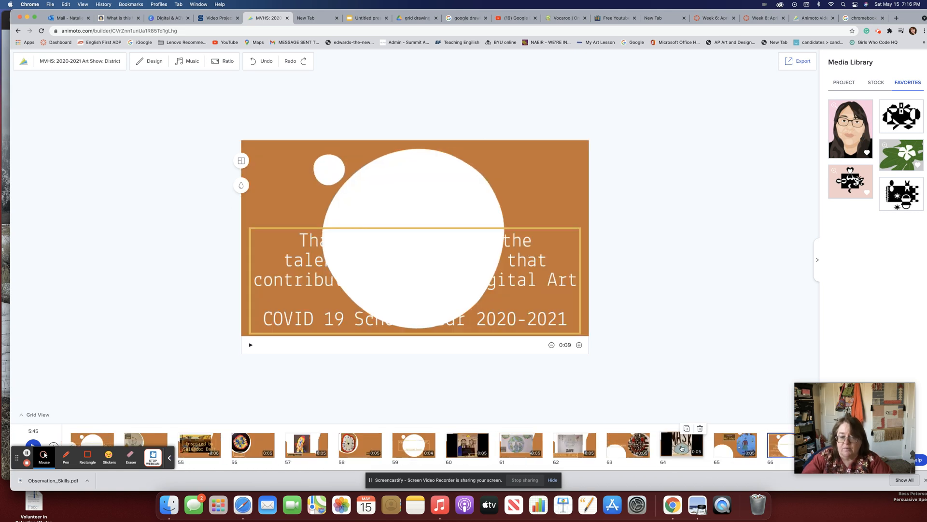
pyautogui.click(513, 451)
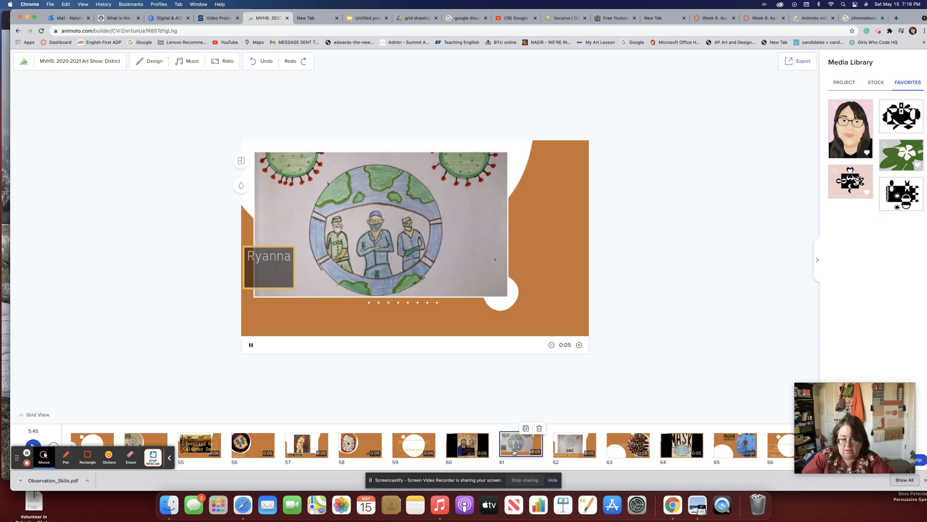
pyautogui.press('Right')
pyautogui.press('Right')
pyautogui.press('Right')
pyautogui.press('Right')
pyautogui.press('Right')
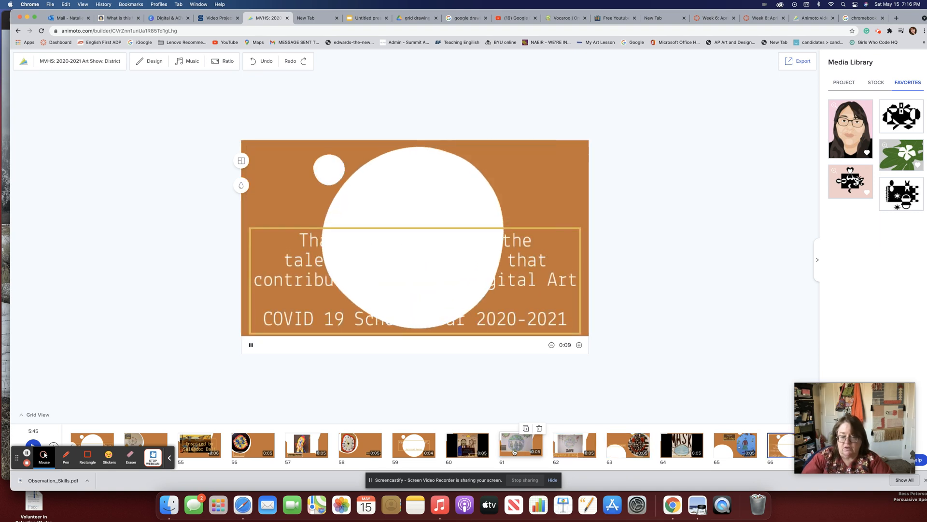
pyautogui.moveTo(907, 18); pyautogui.dragTo(820, 18)
pyautogui.click(704, 453)
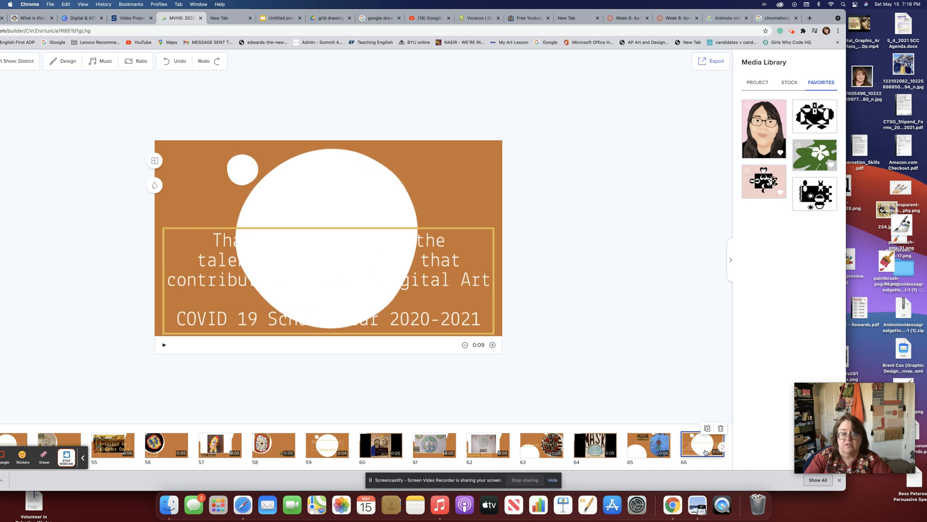
pyautogui.moveTo(824, 18); pyautogui.dragTo(902, 9)
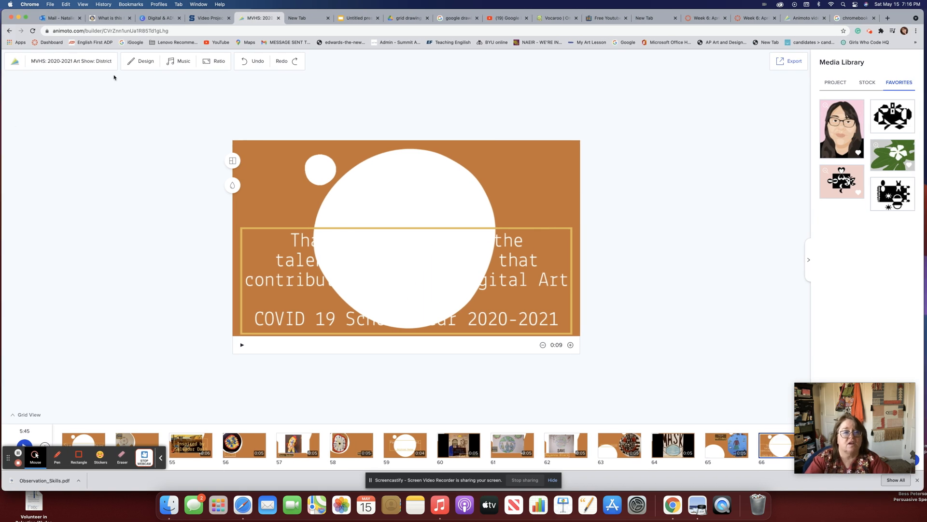
# Try Spicy Ramen, then apply the Cool Tropical theme and preview the space, fish and title slides.
pyautogui.click(139, 61)
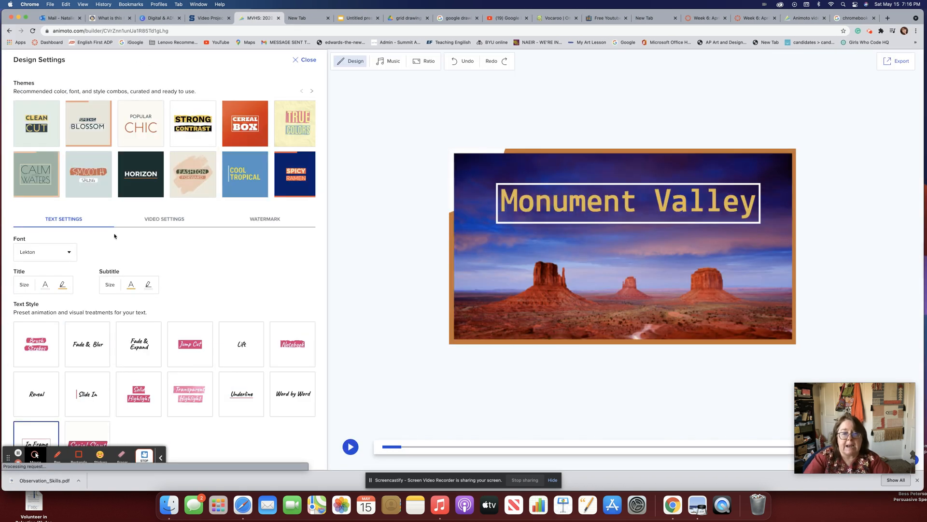
pyautogui.click(468, 447)
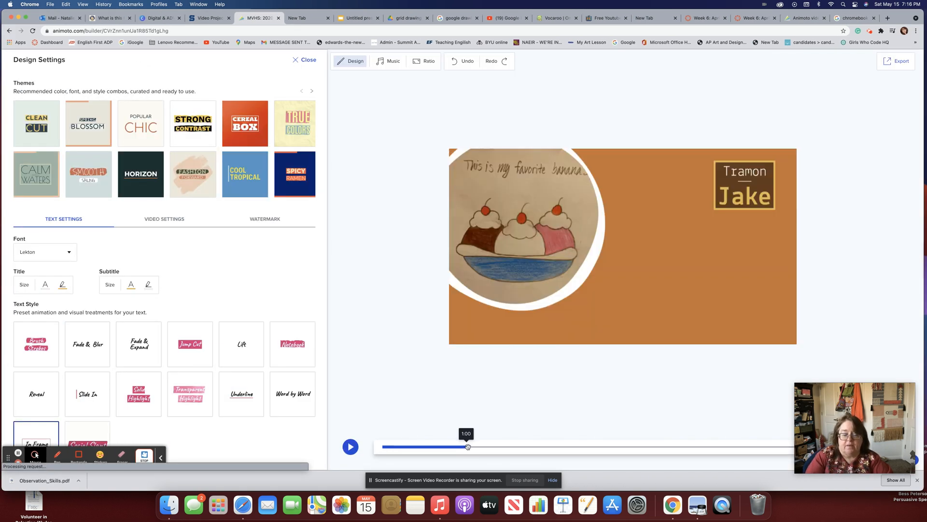
pyautogui.click(292, 164)
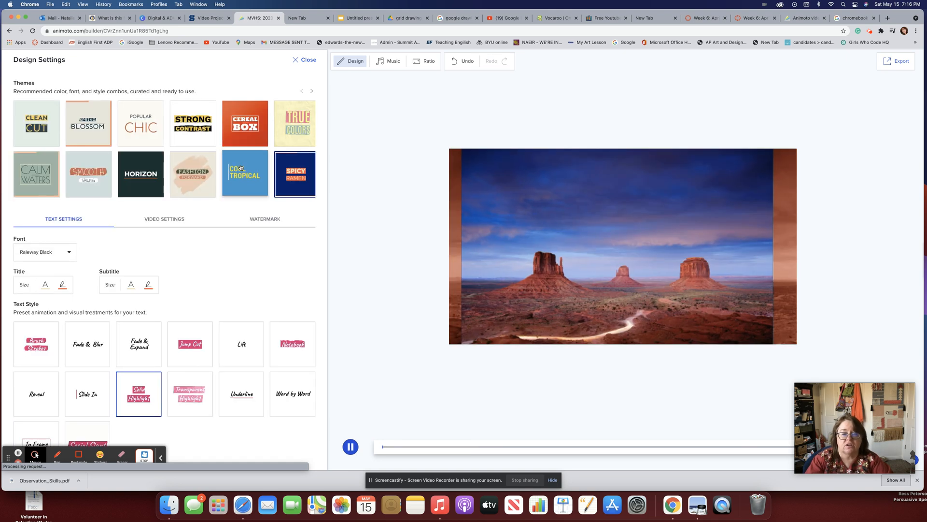
pyautogui.click(241, 168)
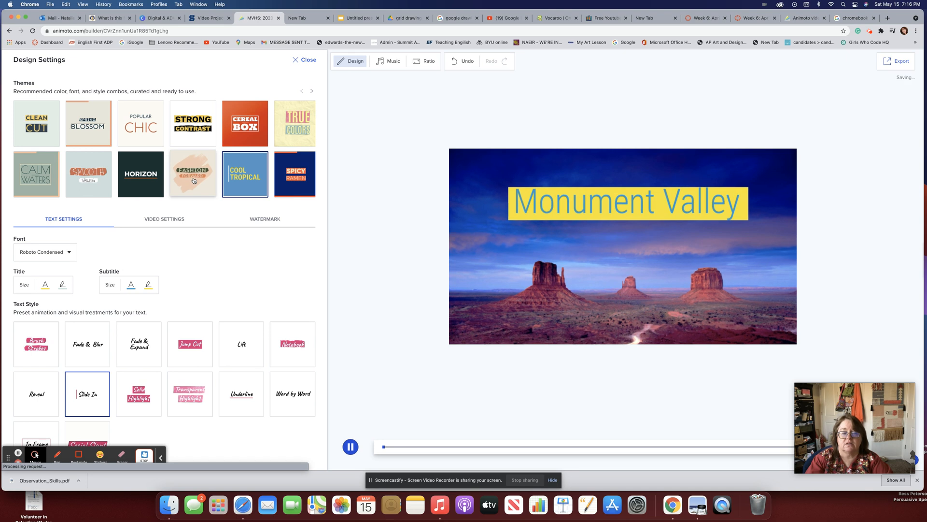
pyautogui.click(683, 451)
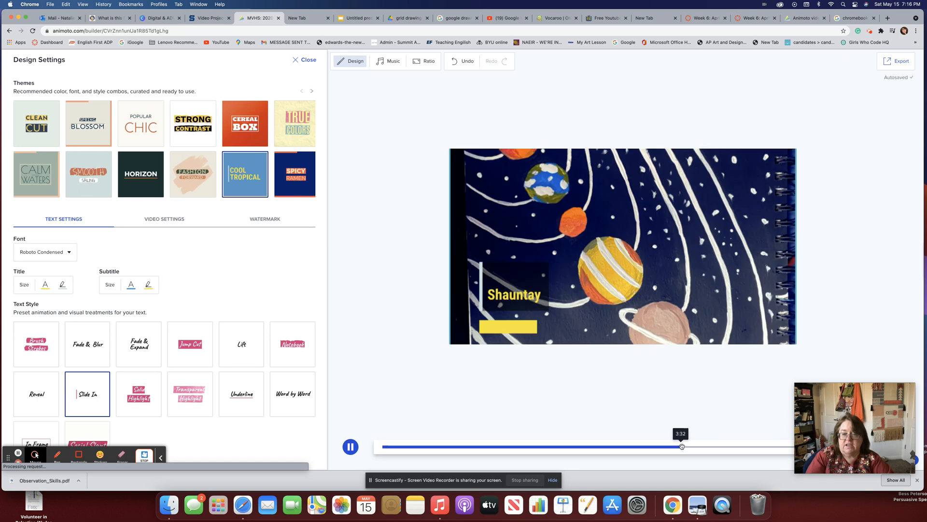
pyautogui.click(724, 447)
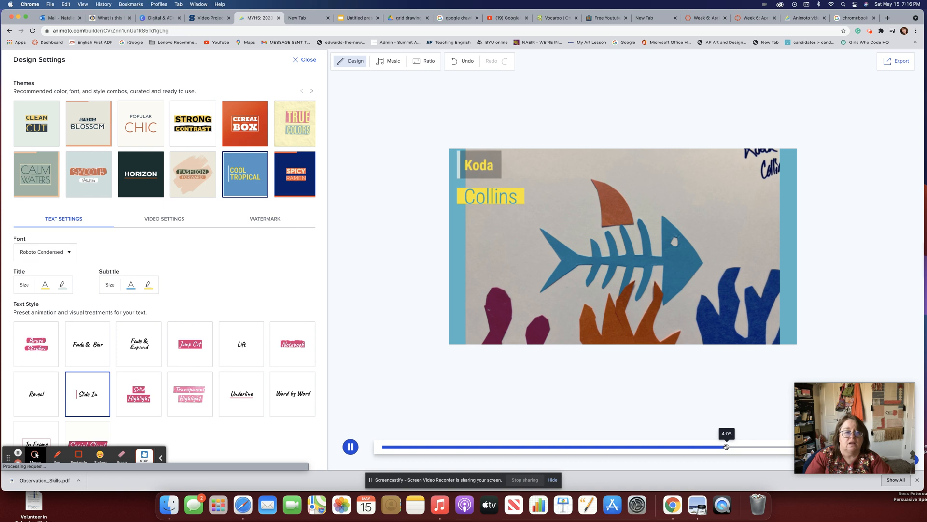
pyautogui.click(746, 445)
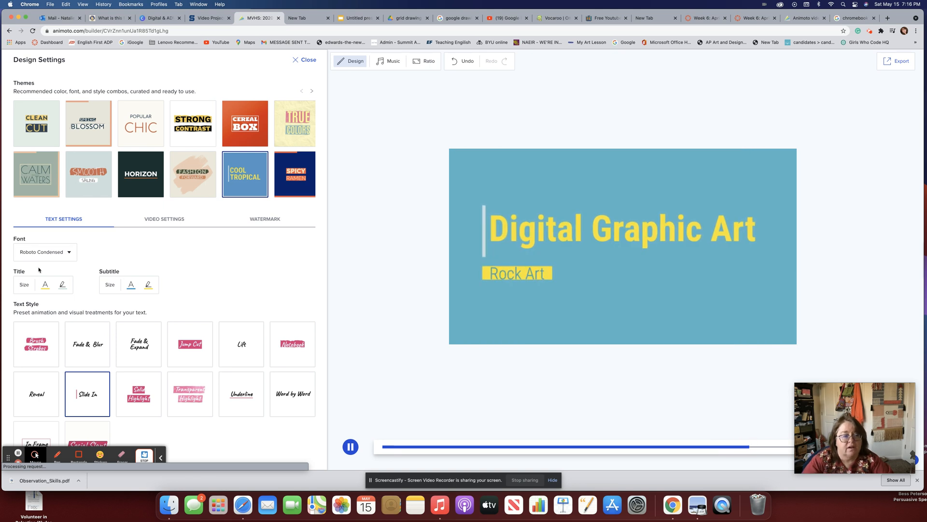
# Set the video font to Raleway Light and close the design settings.
pyautogui.click(69, 252)
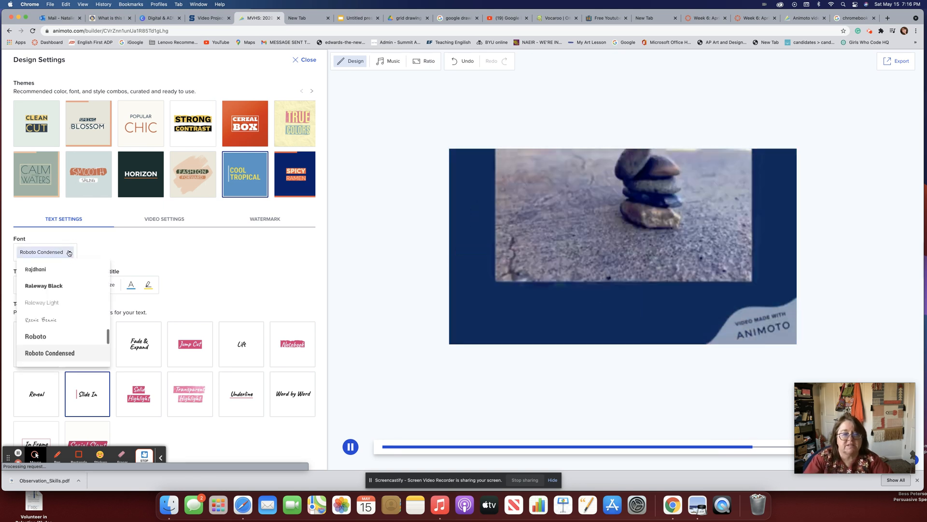
pyautogui.click(58, 303)
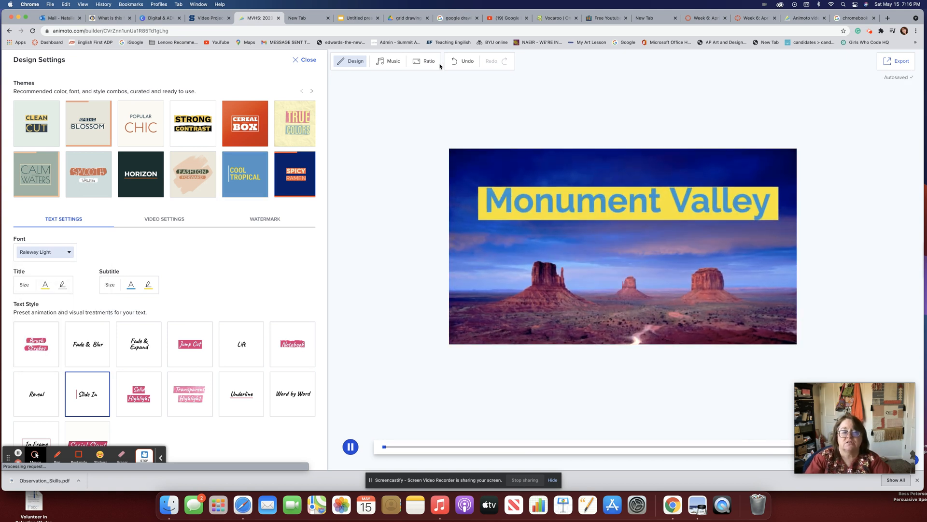
pyautogui.click(309, 60)
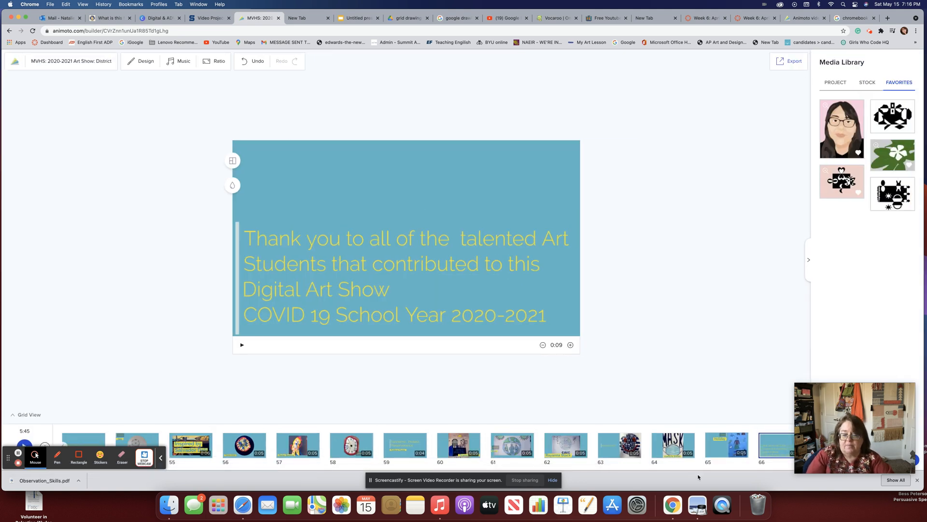
# Preview slides 65, 58, 59 and 60 in the new theme, viewing layout choices without changing them.
pyautogui.click(719, 451)
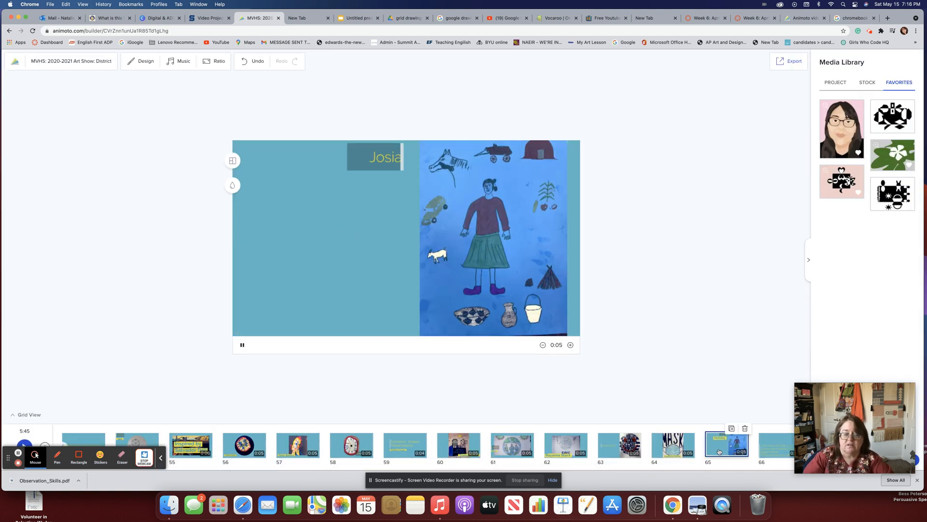
pyautogui.click(332, 443)
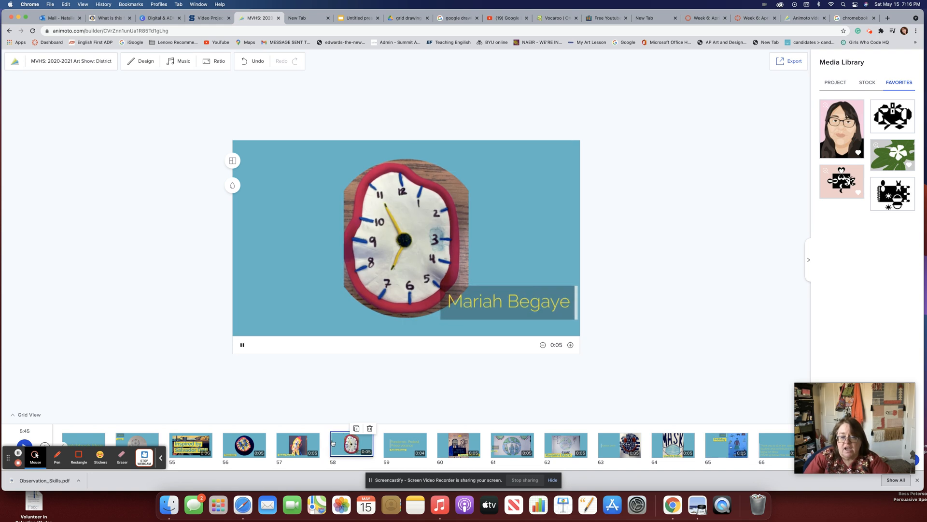
pyautogui.click(404, 442)
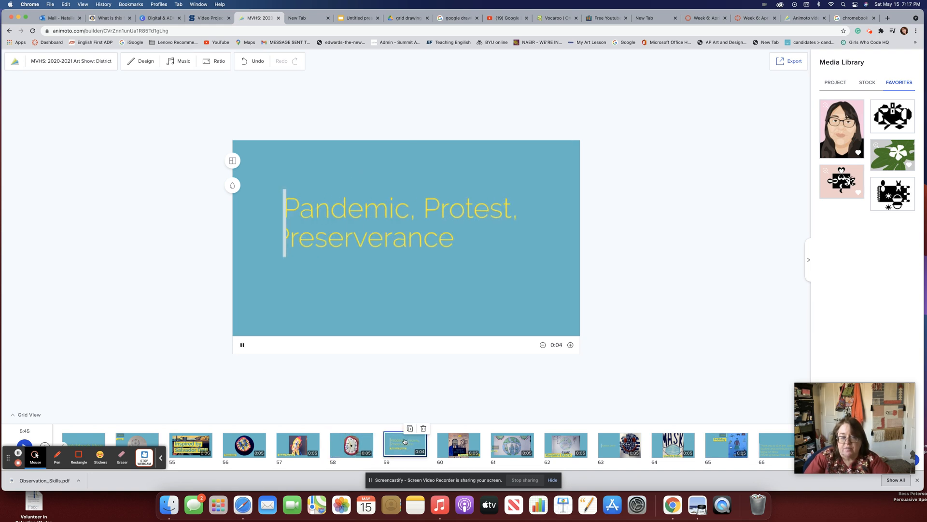
pyautogui.click(447, 440)
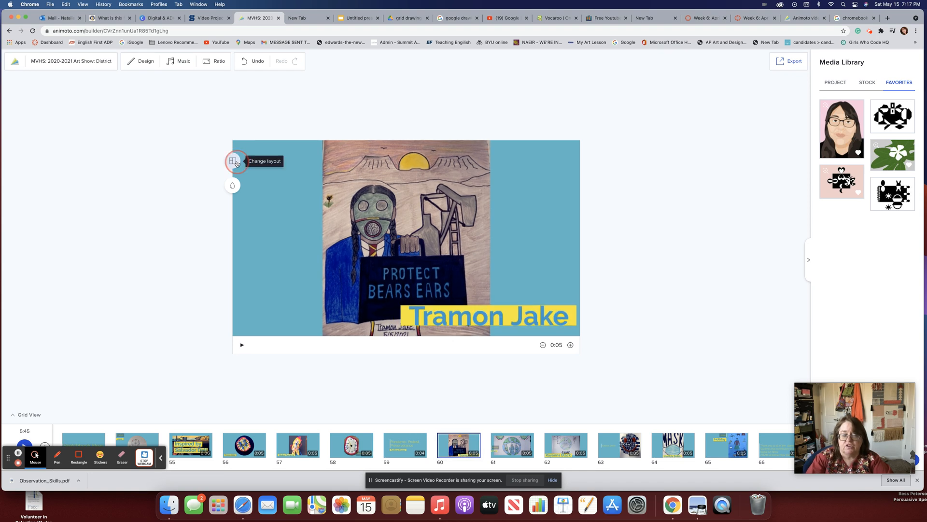
pyautogui.click(236, 163)
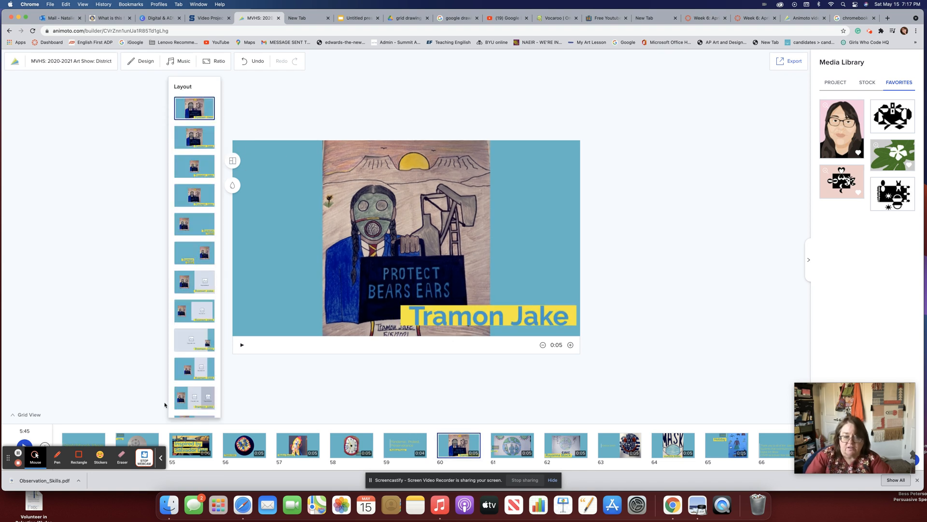
pyautogui.click(665, 358)
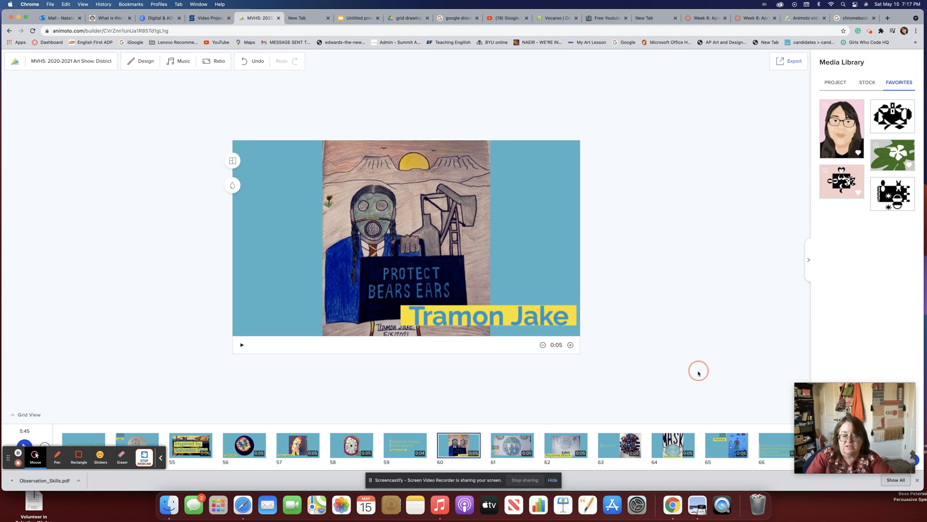
# Replay slide 65 and the final thank-you slide 66, then switch to the Google Slides presentation.
pyautogui.click(730, 447)
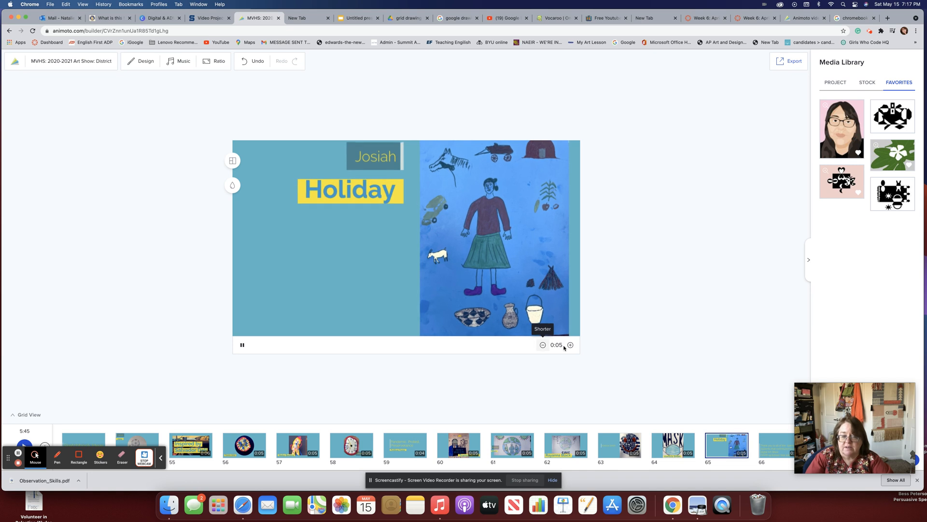
pyautogui.moveTo(736, 444)
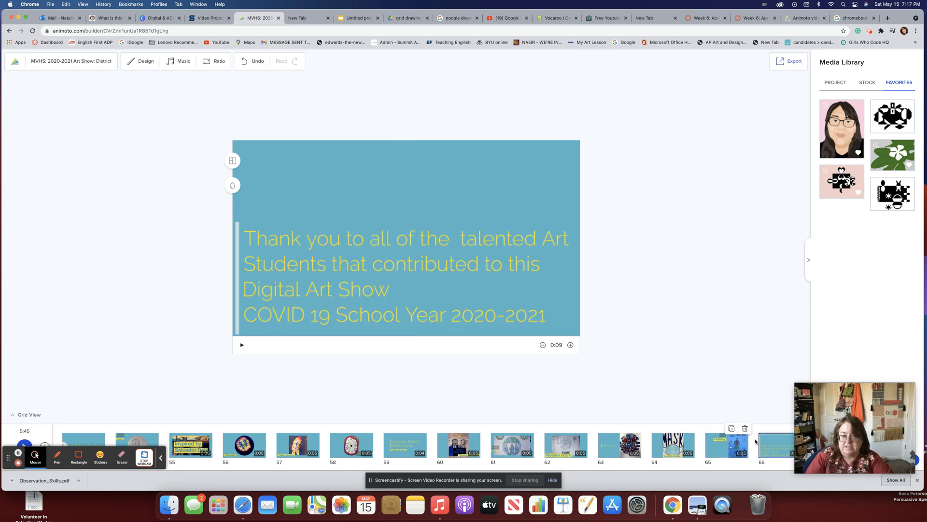
pyautogui.click(774, 451)
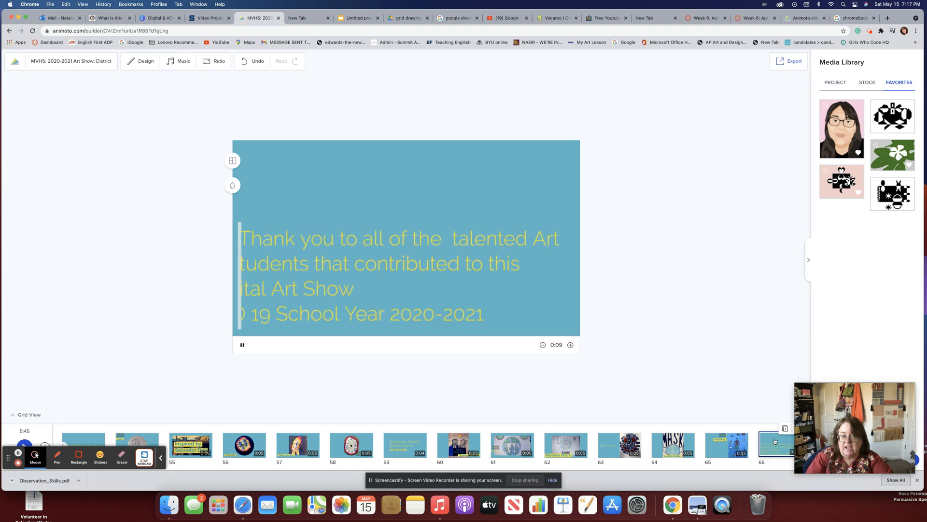
pyautogui.click(356, 18)
# Move the laptop image slightly upward on the thank-you slide.
pyautogui.click(245, 206)
pyautogui.click(202, 181)
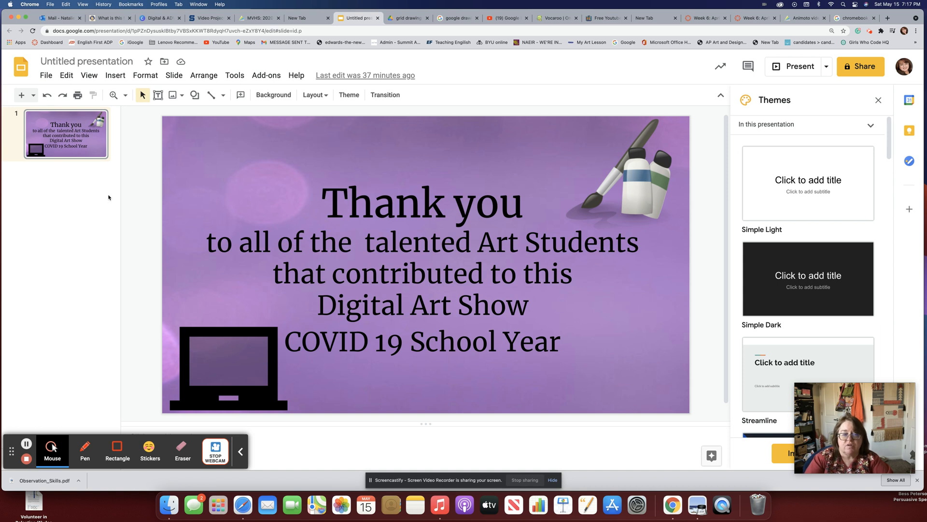
pyautogui.moveTo(207, 341); pyautogui.dragTo(212, 327)
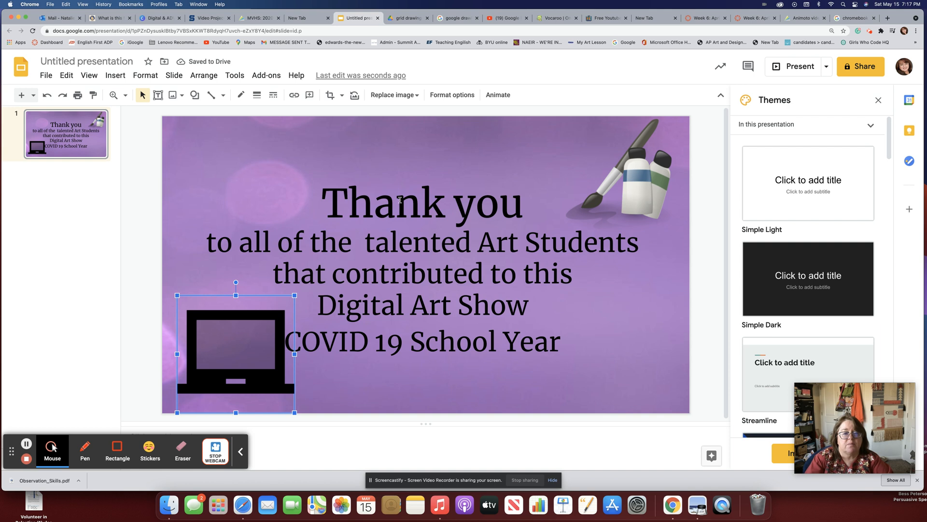
# Decrease the body text size three times and select the end of the last line.
pyautogui.click(395, 235)
pyautogui.click(371, 94)
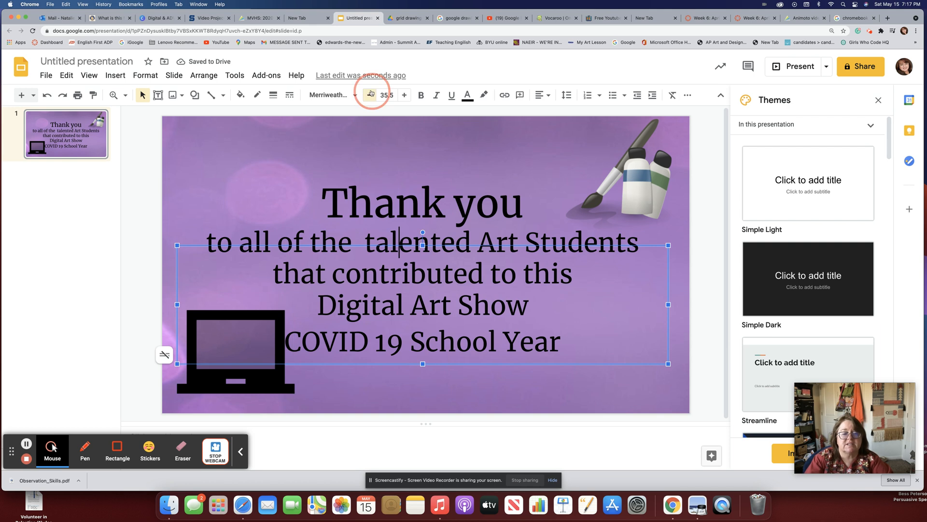
pyautogui.click(371, 94)
pyautogui.click(371, 95)
pyautogui.moveTo(203, 236); pyautogui.dragTo(576, 294)
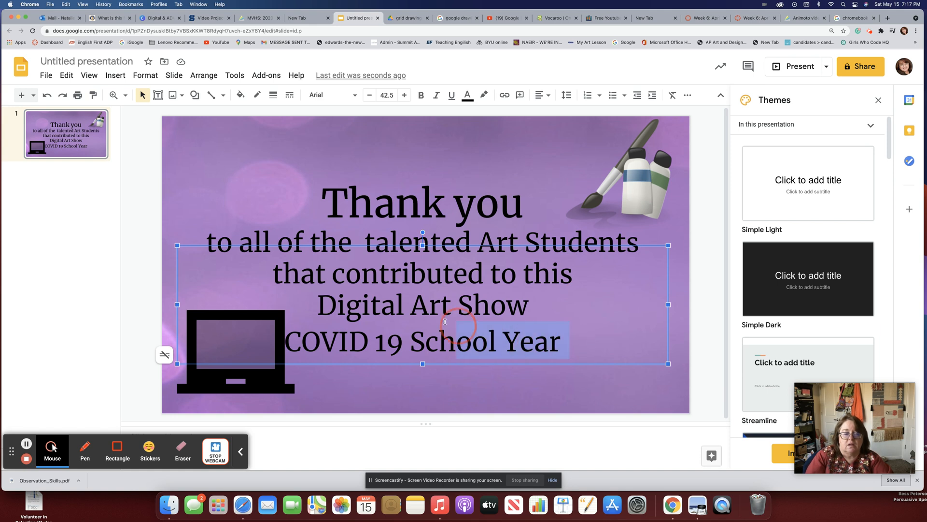
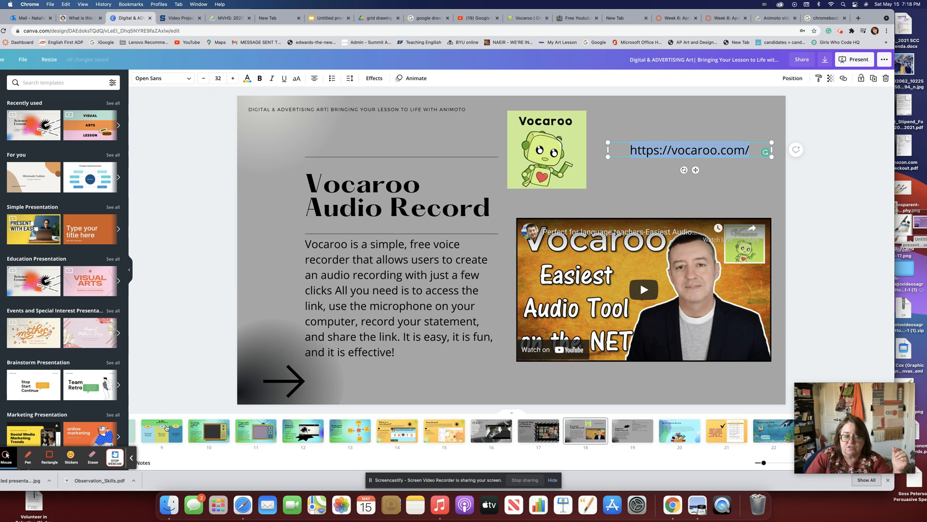
# Show the K-W-L slide and review the deck's available presentation types.
pyautogui.click(166, 427)
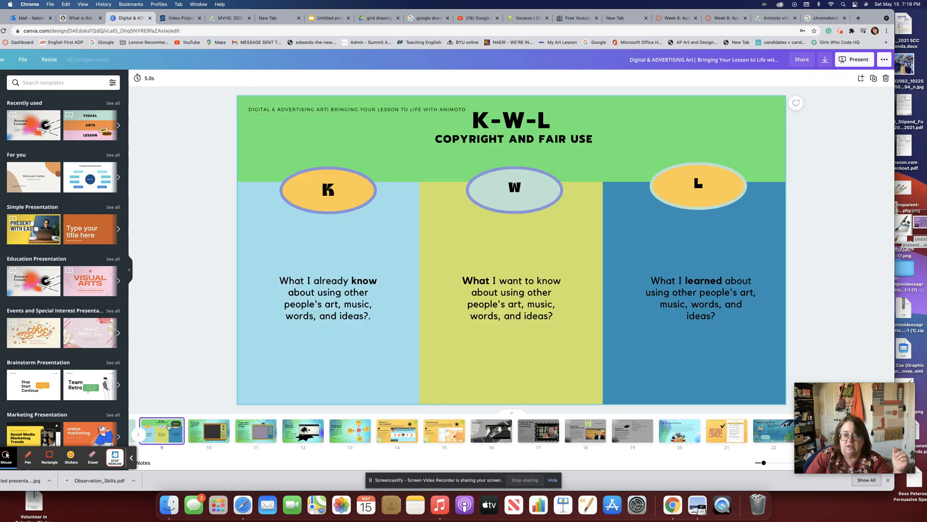
pyautogui.click(885, 59)
pyautogui.click(850, 59)
pyautogui.click(879, 115)
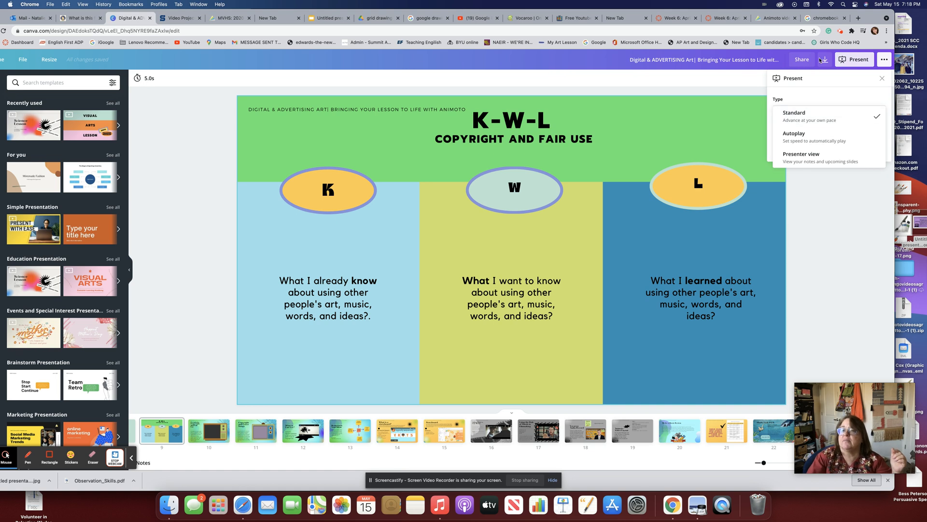
pyautogui.click(879, 116)
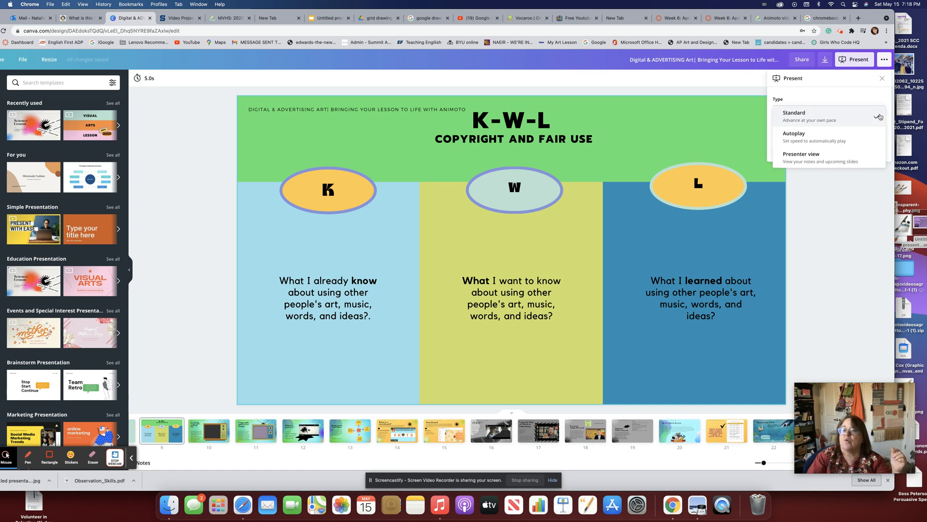
pyautogui.click(888, 62)
# Check the download file types, keeping PDF Standard, then go to the Chromebook image search.
pyautogui.click(884, 60)
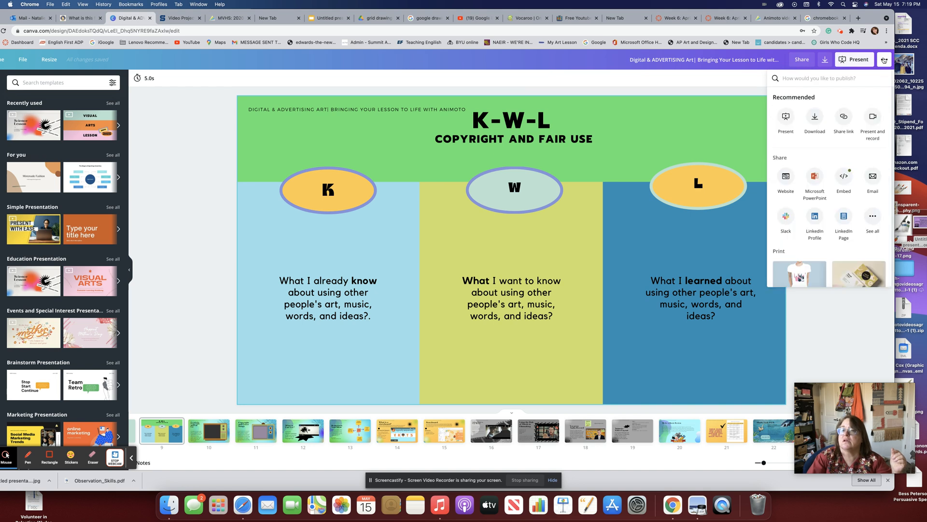
pyautogui.click(816, 116)
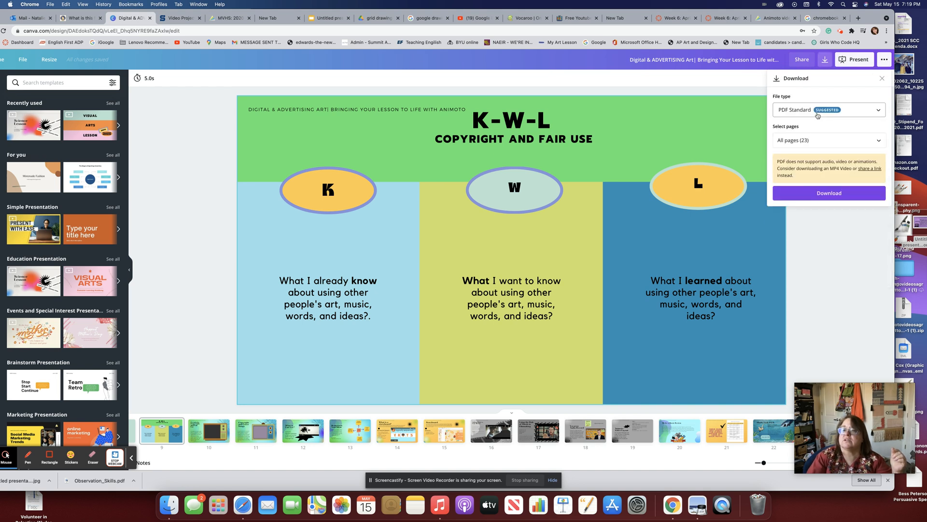
pyautogui.click(819, 114)
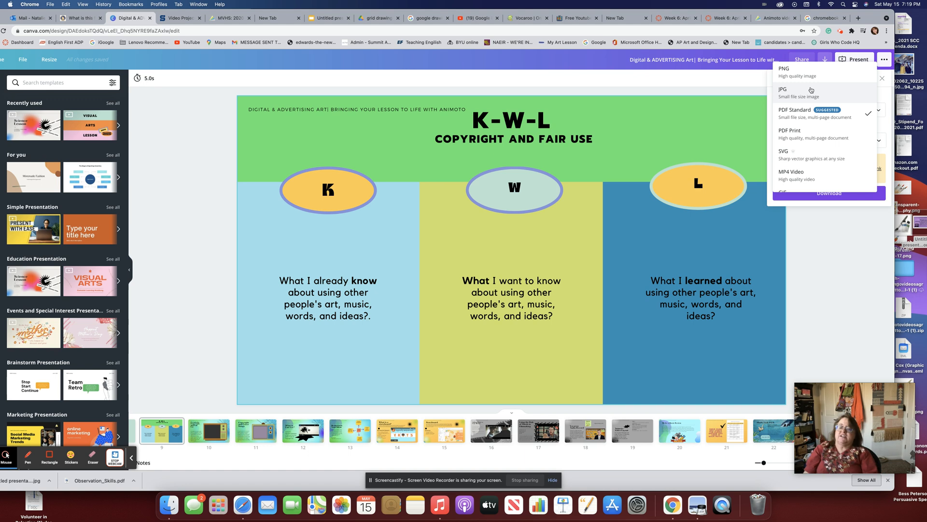
pyautogui.click(816, 256)
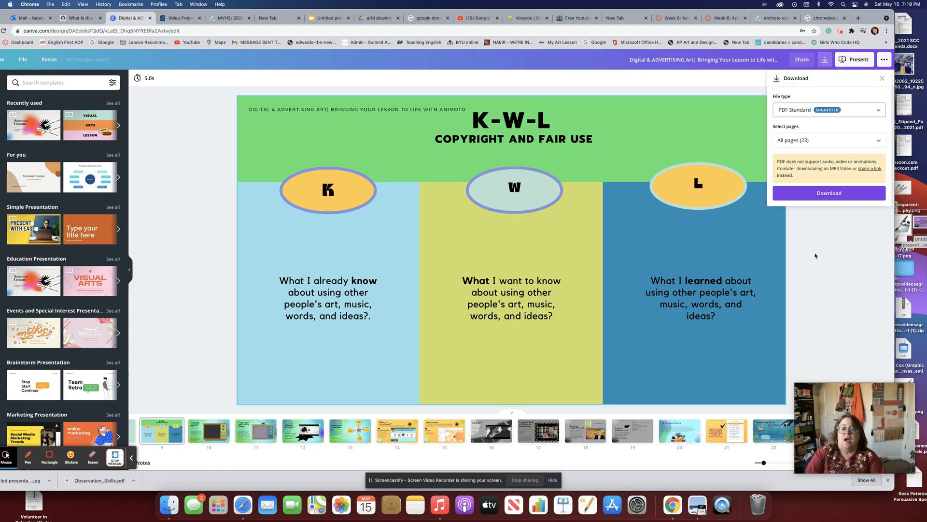
pyautogui.click(827, 18)
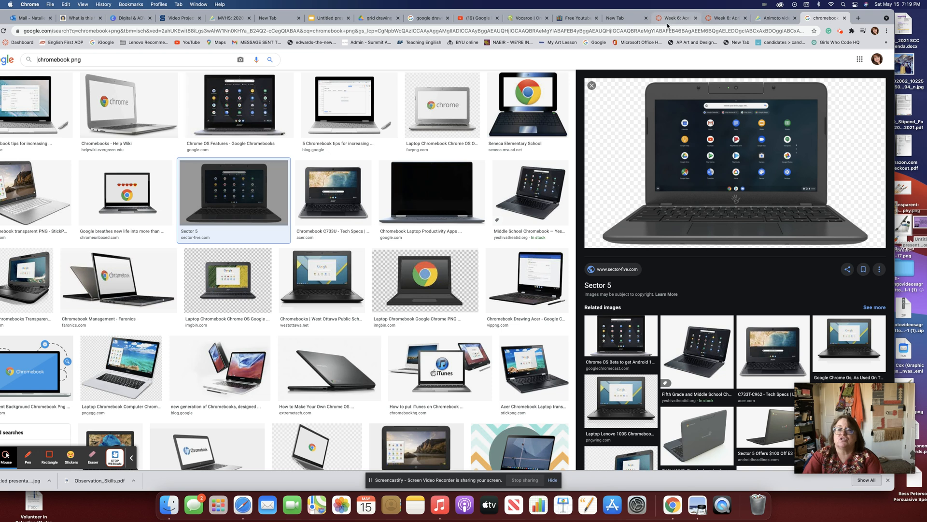
# Copy the youtu.be short link of the Google Drawings tutorial for students video and go to NoTube.
pyautogui.click(577, 18)
pyautogui.click(528, 18)
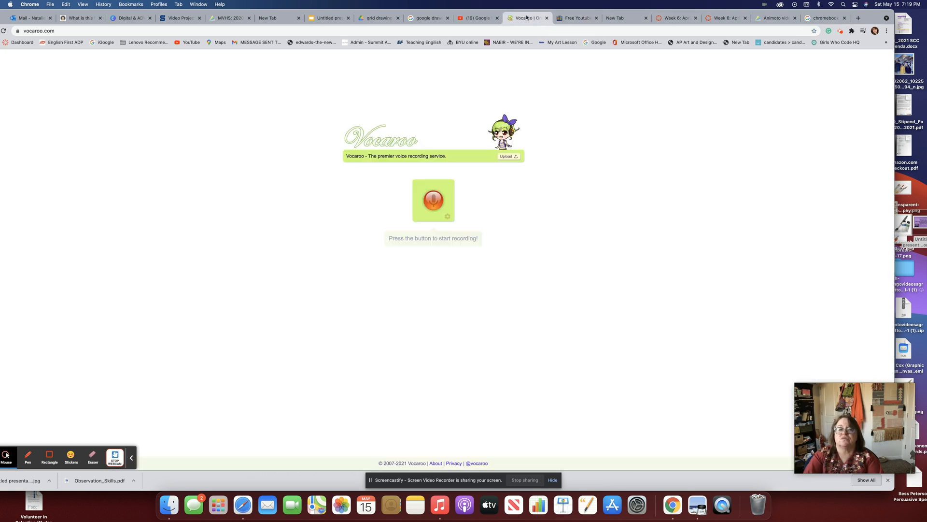
pyautogui.click(478, 18)
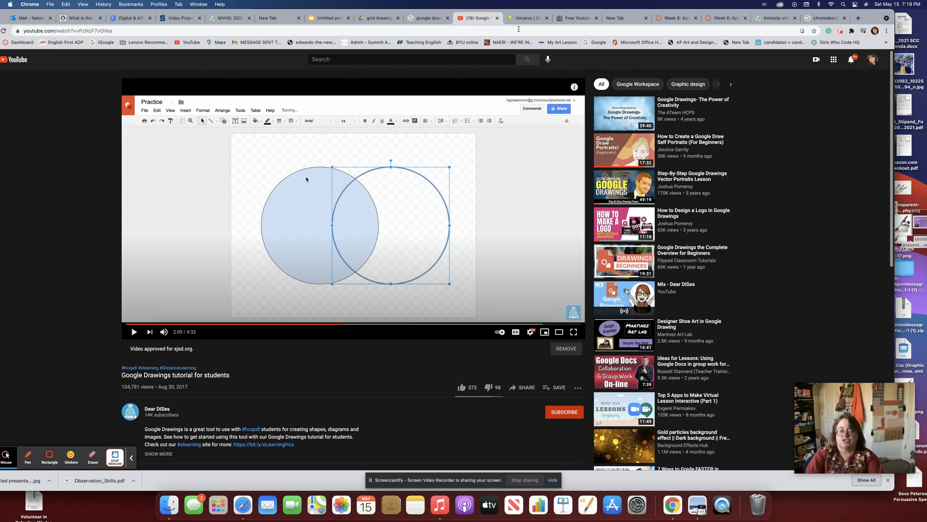
pyautogui.moveTo(620, 215)
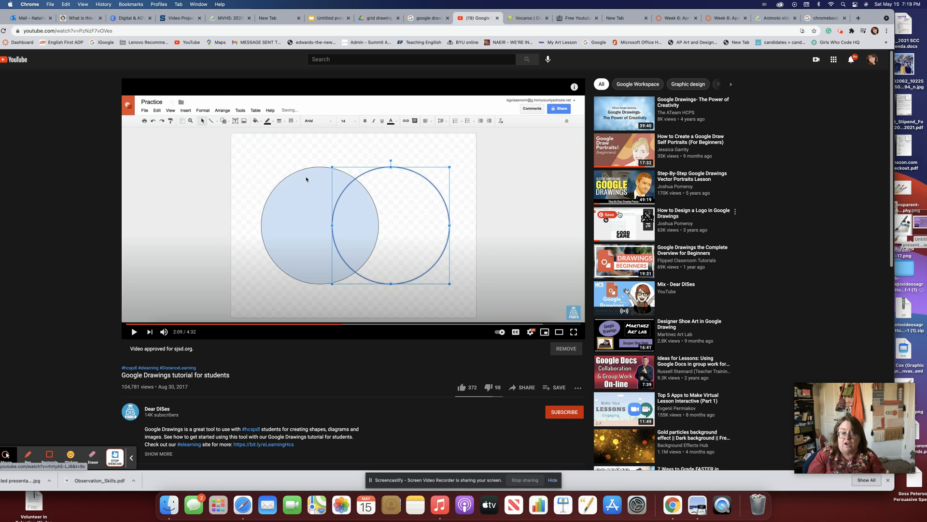
pyautogui.click(524, 387)
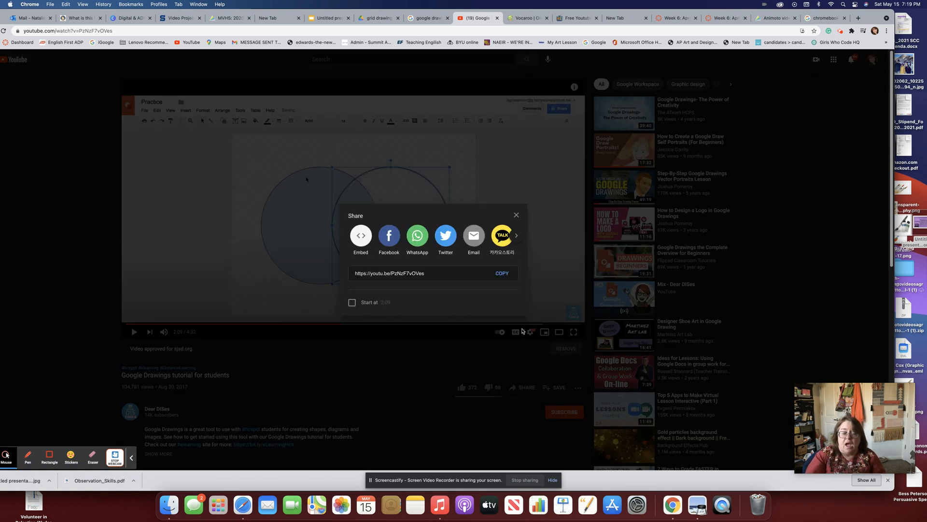
pyautogui.click(502, 273)
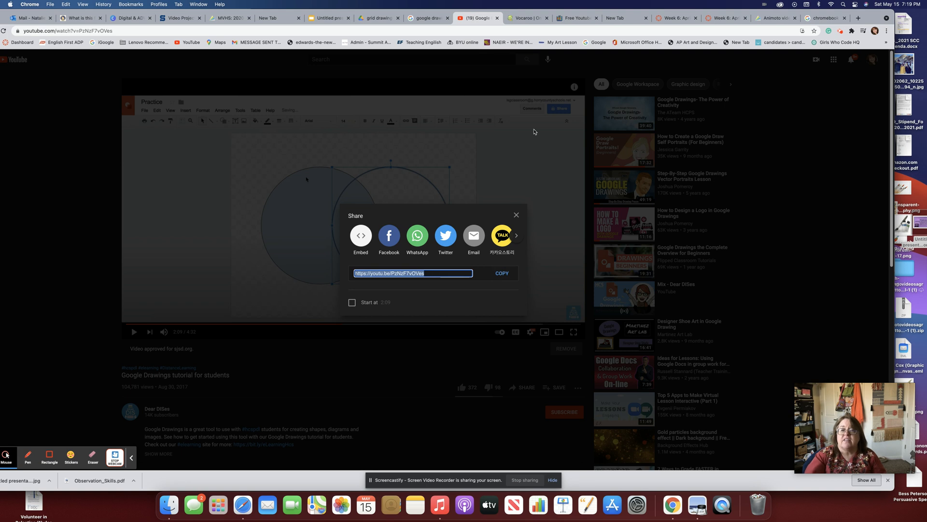
pyautogui.click(575, 18)
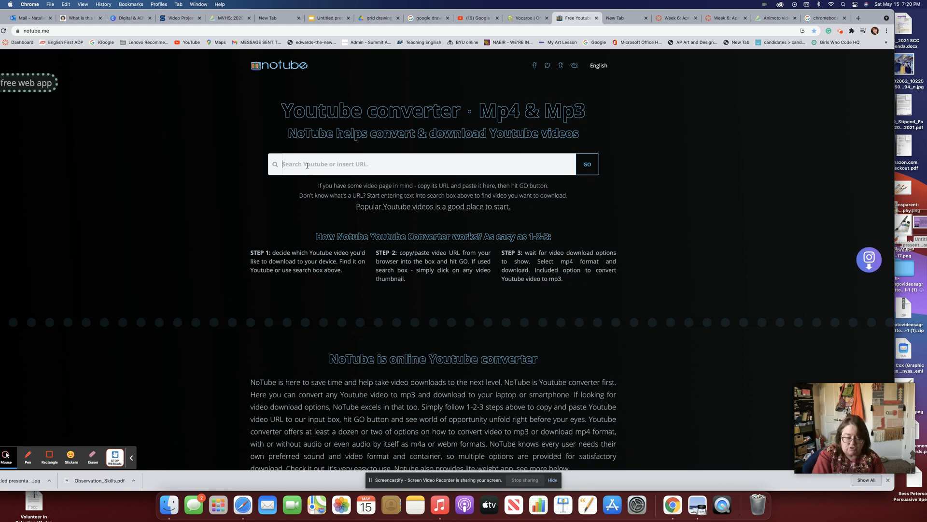
# Paste the video link into NoTube, close the pop-up and error, and reopen the NoTube converter site.
pyautogui.press('super+v')
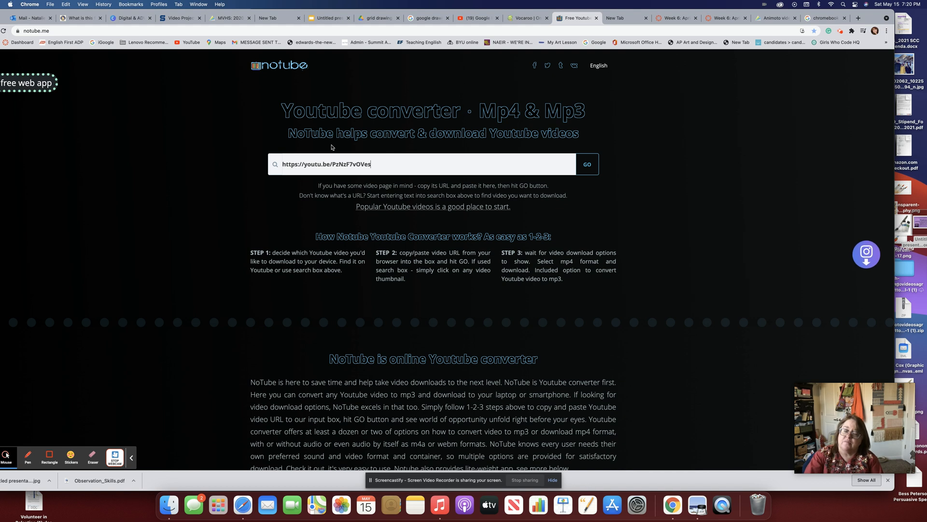
pyautogui.click(586, 166)
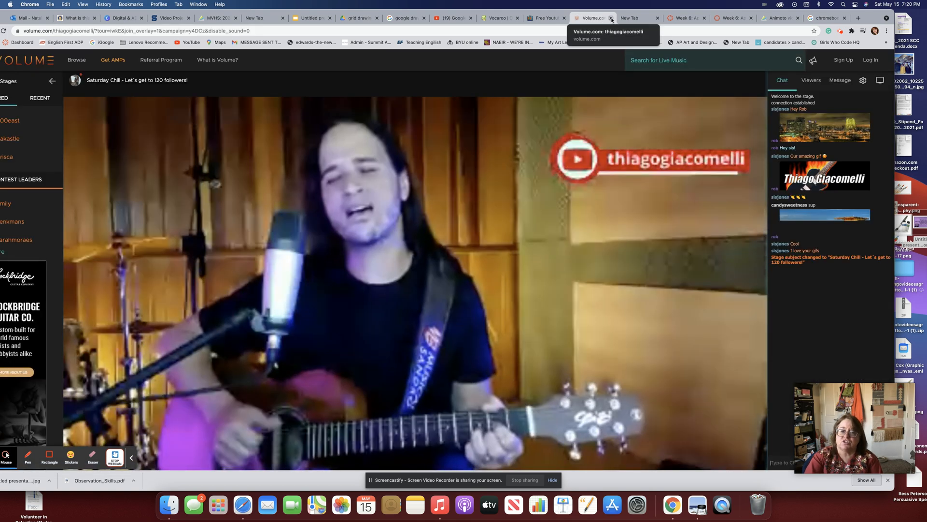
pyautogui.click(610, 19)
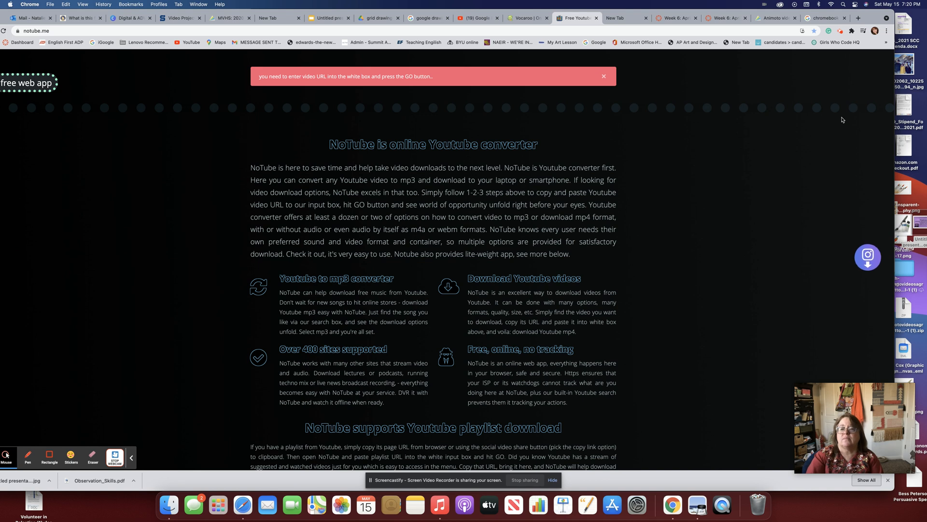
pyautogui.scroll(3, 843, 120)
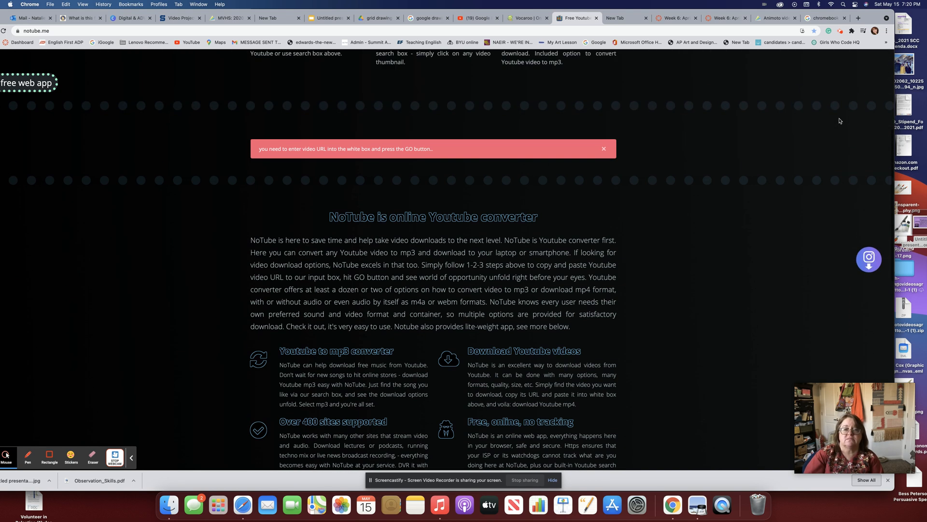
pyautogui.scroll(1, 839, 120)
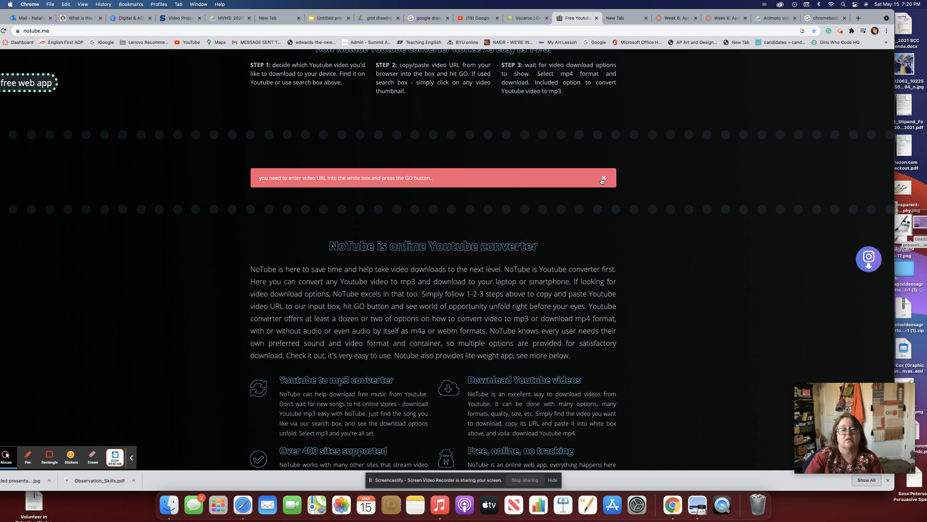
pyautogui.click(603, 178)
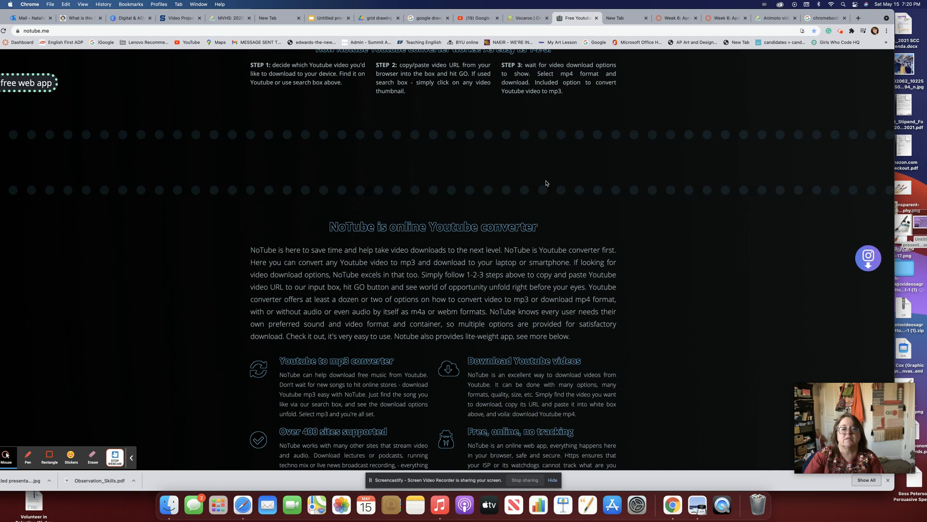
pyautogui.moveTo(62, 12); pyautogui.dragTo(92, 11)
pyautogui.click(10, 30)
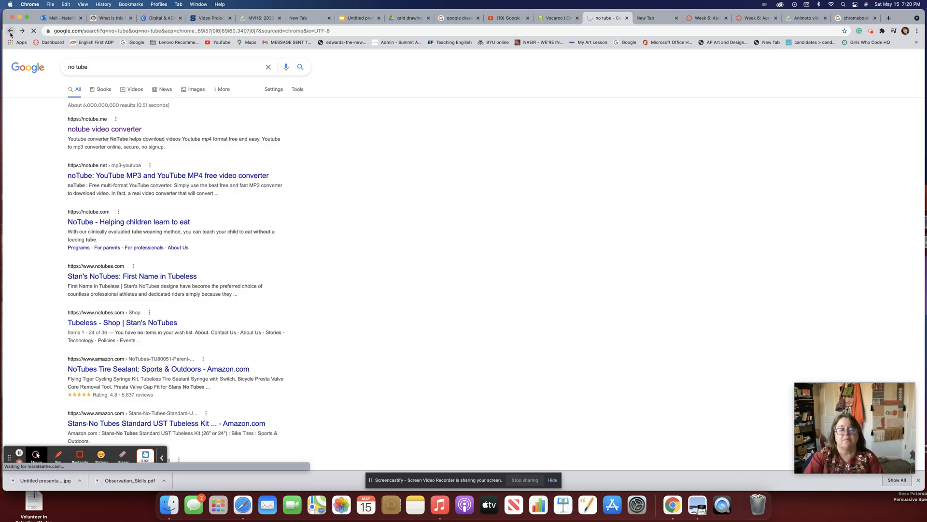
pyautogui.click(111, 130)
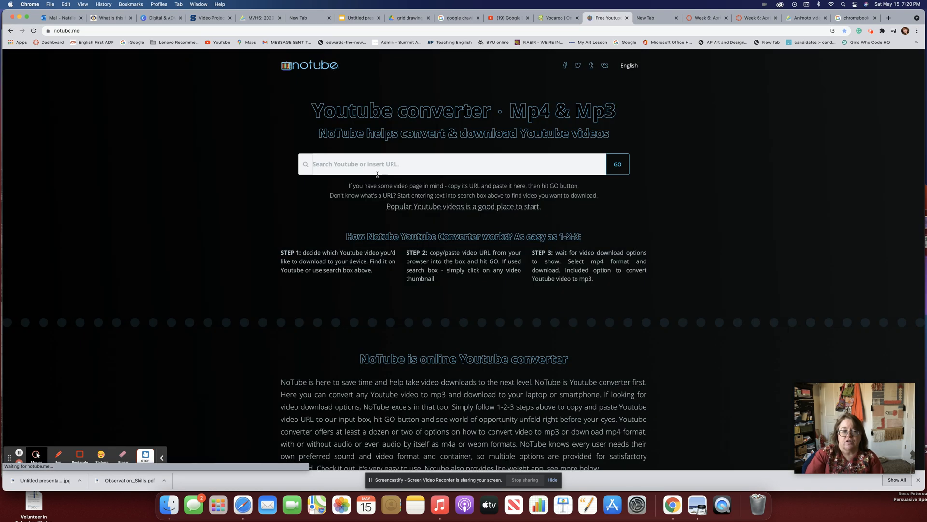
# Convert the pasted YouTube link, download the tutorial as an MP4, and return to Animoto.
pyautogui.click(367, 167)
pyautogui.press('super+v')
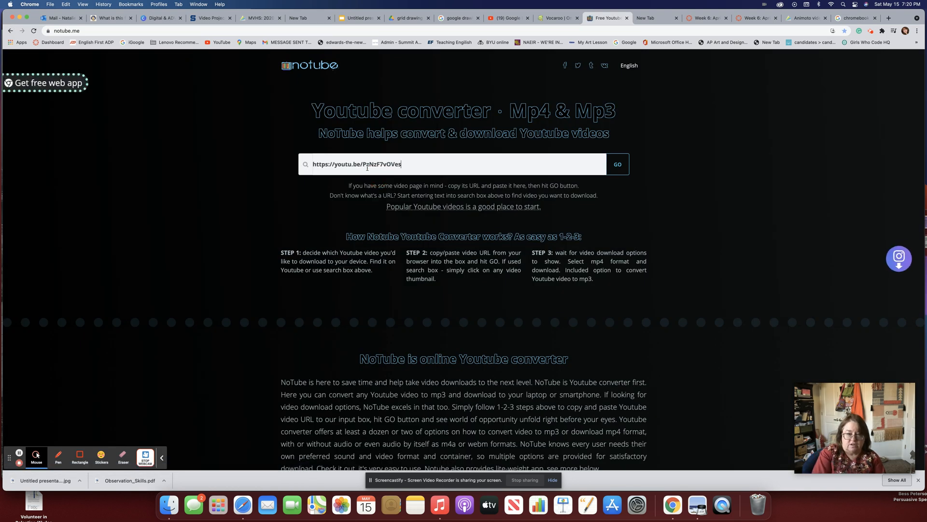
pyautogui.click(619, 162)
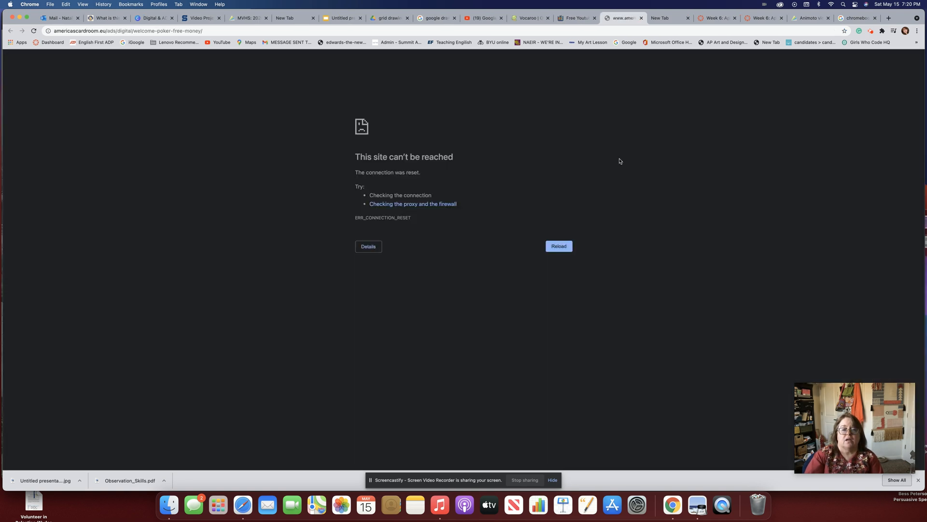
pyautogui.click(568, 19)
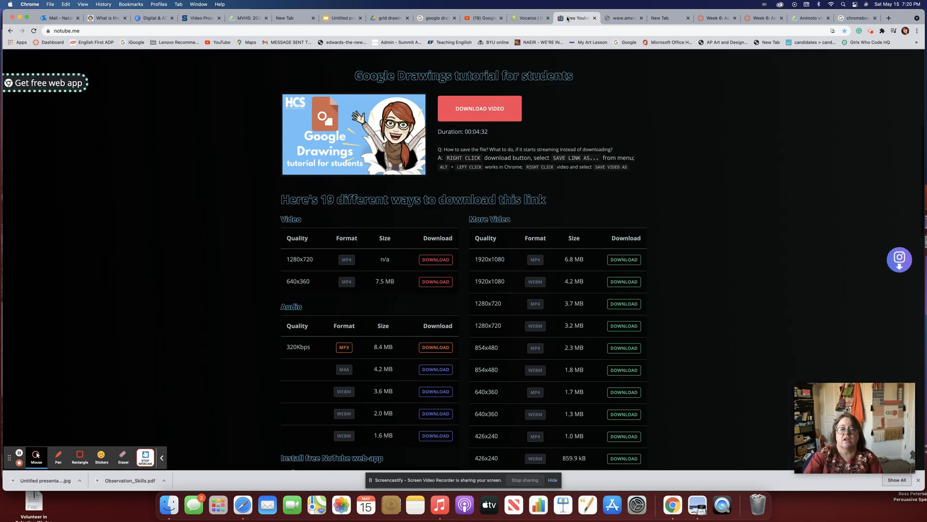
pyautogui.click(498, 104)
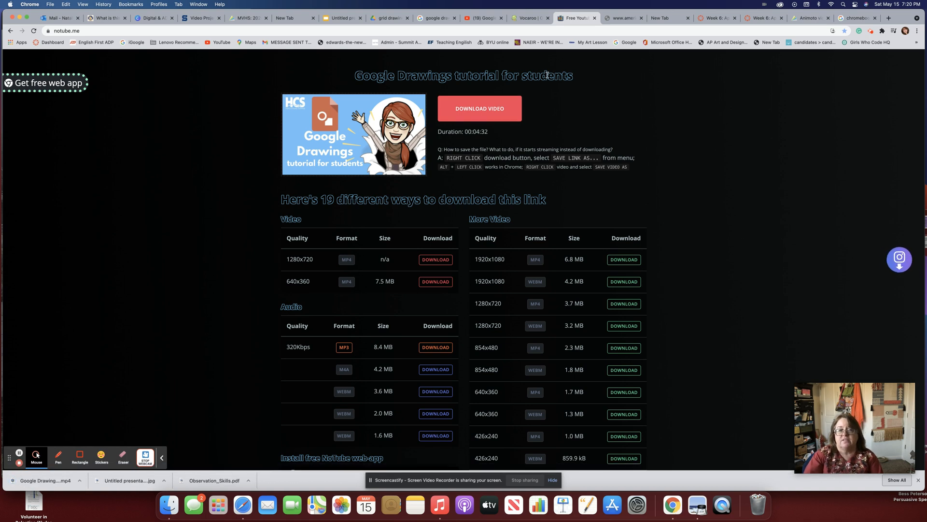
pyautogui.click(244, 20)
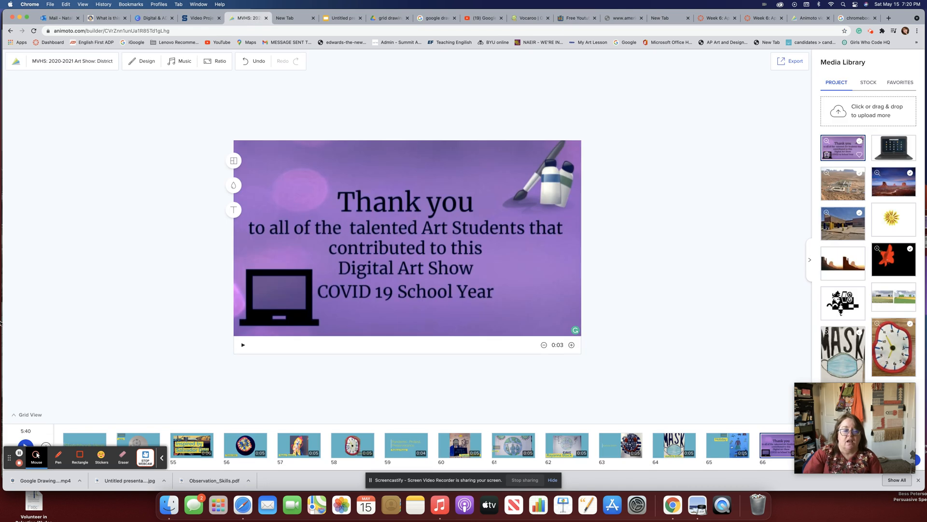
# Upload the Google Drawing MP4 to Media Library and start a new block after slide 25.
pyautogui.moveTo(14, 492)
pyautogui.mouseDown()
pyautogui.moveTo(669, 240)
pyautogui.moveTo(844, 116)
pyautogui.mouseUp()
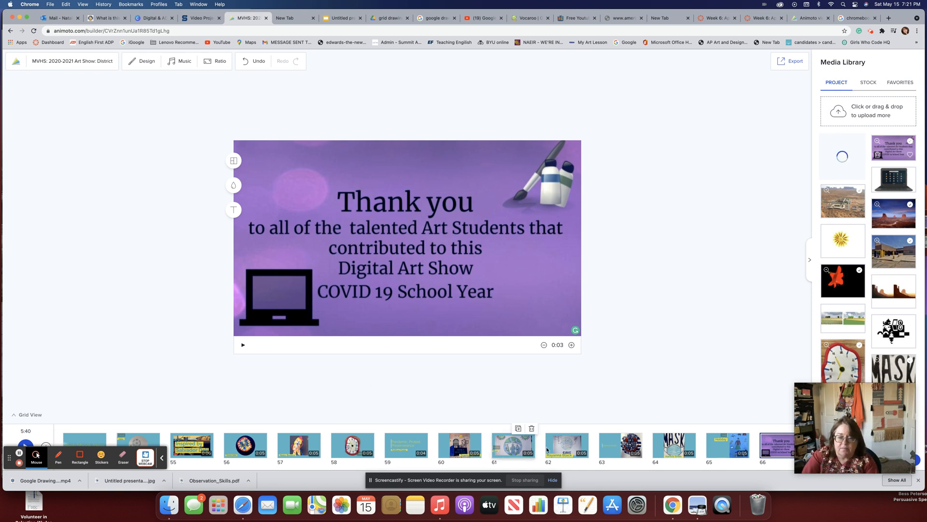
pyautogui.click(631, 448)
pyautogui.press('Left')
pyautogui.press('Left')
pyautogui.press('Left')
pyautogui.press('Left')
pyautogui.press('Left')
pyautogui.press('Left')
pyautogui.press('Left')
pyautogui.press('Left')
pyautogui.press('Left')
pyautogui.press('Left')
pyautogui.press('Left')
pyautogui.press('Left')
pyautogui.press('Left')
pyautogui.press('Left')
pyautogui.press('Left')
pyautogui.press('Left')
pyautogui.press('Left')
pyautogui.press('Left')
pyautogui.press('Left')
pyautogui.press('Left')
pyautogui.press('Left')
pyautogui.press('Left')
pyautogui.press('Left')
pyautogui.press('Left')
pyautogui.press('Left')
pyautogui.press('Left')
pyautogui.press('Left')
pyautogui.press('Left')
pyautogui.press('Left')
pyautogui.press('Left')
pyautogui.press('Left')
pyautogui.press('Left')
pyautogui.press('Left')
pyautogui.press('Left')
pyautogui.press('Left')
pyautogui.press('Left')
pyautogui.press('Left')
pyautogui.press('Left')
pyautogui.press('Left')
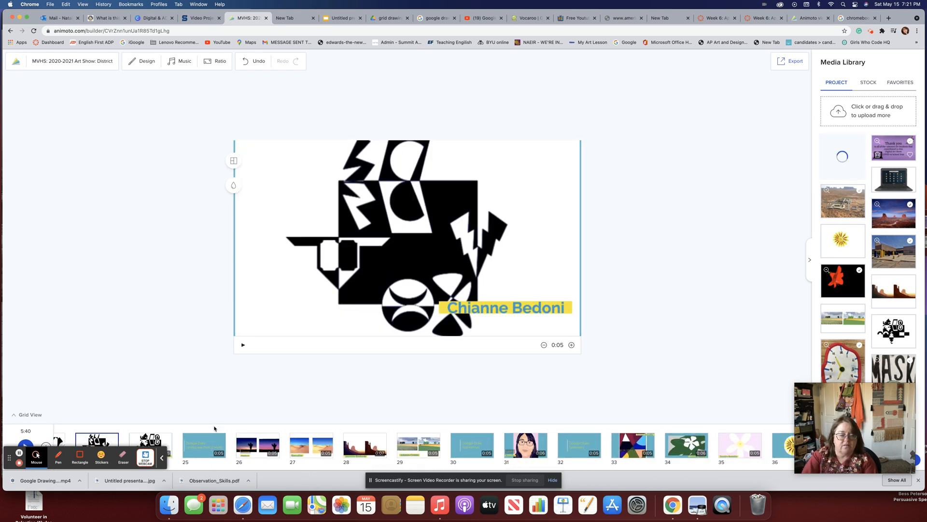
pyautogui.click(203, 445)
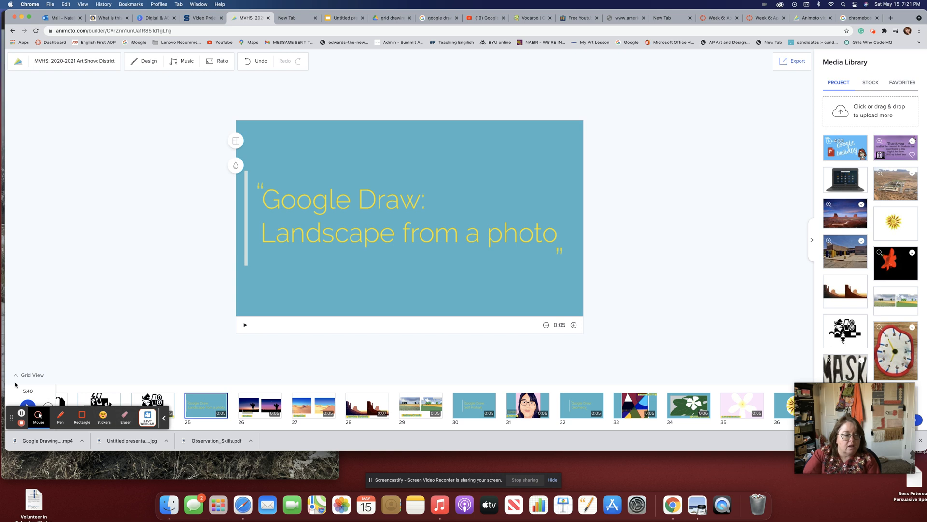
pyautogui.click(49, 404)
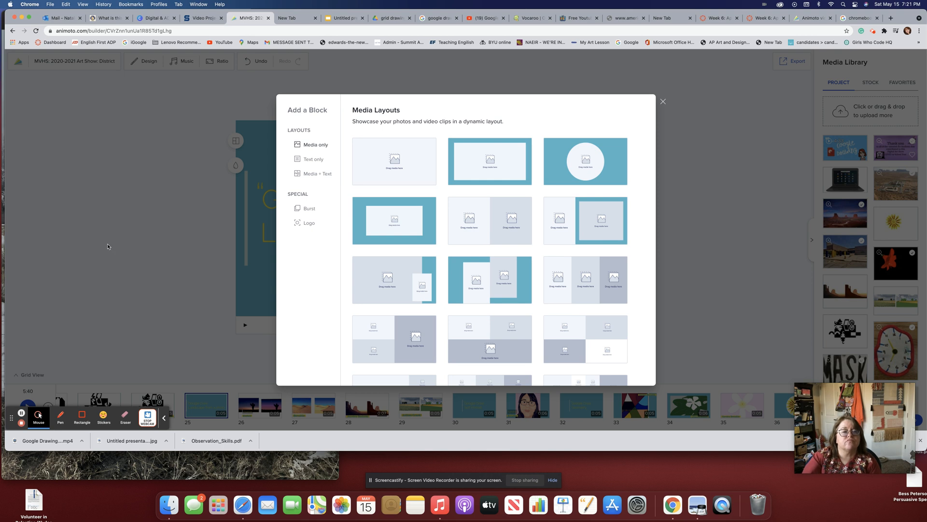
# Add a teal-framed Media only block as slide 26 holding the Google Drawing clip.
pyautogui.click(318, 150)
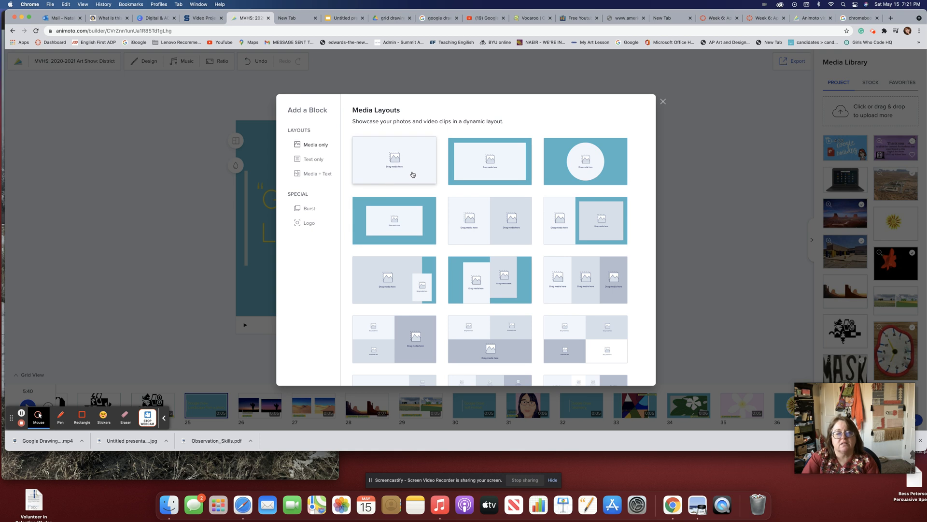
pyautogui.click(466, 172)
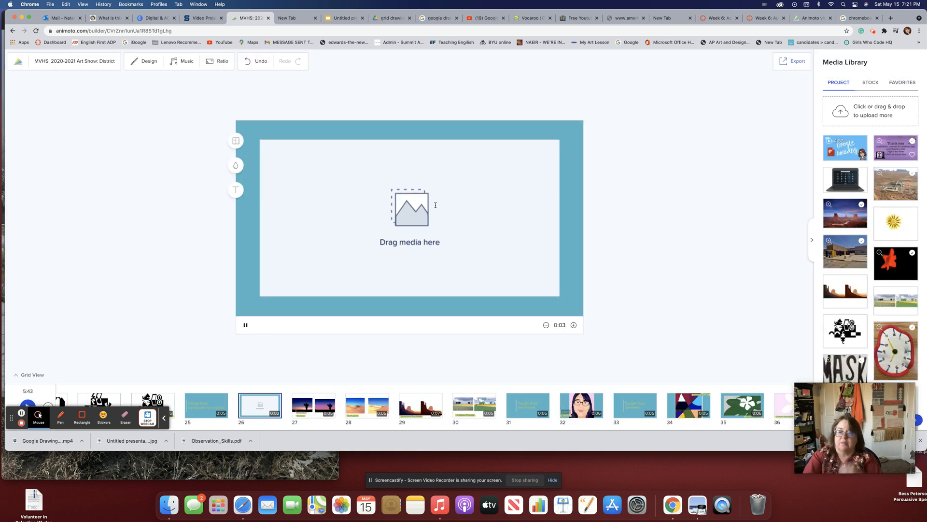
pyautogui.moveTo(845, 147)
pyautogui.mouseDown()
pyautogui.moveTo(526, 187)
pyautogui.moveTo(478, 213)
pyautogui.mouseUp()
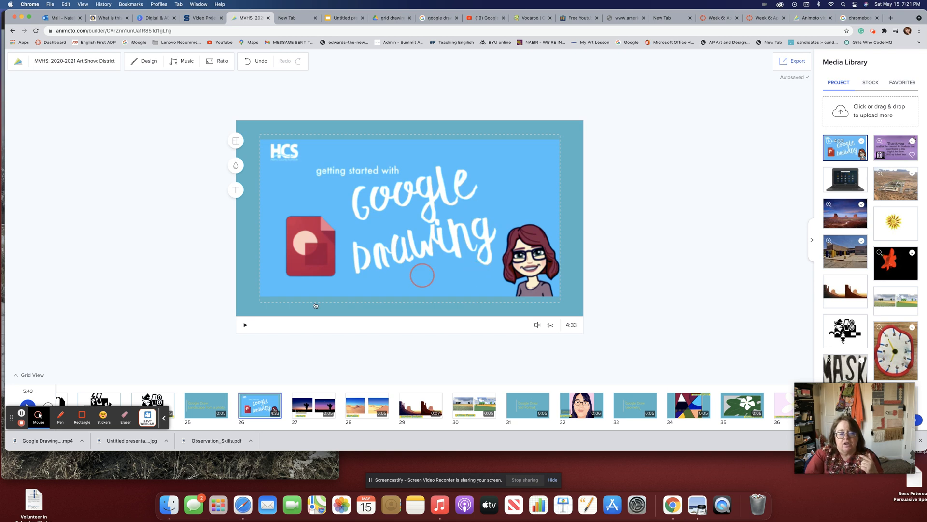
# Preview the clip, mute and unmute its audio, and bring up its trim settings.
pyautogui.click(244, 325)
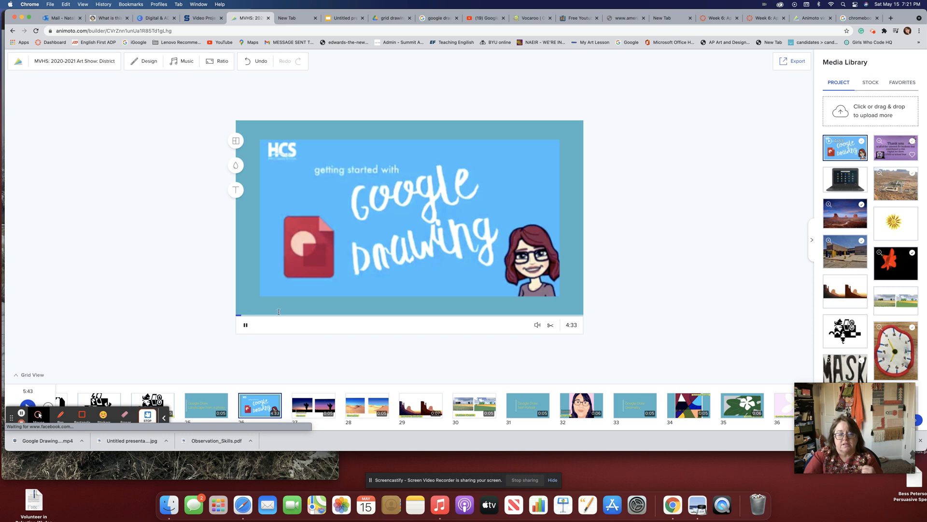
pyautogui.click(536, 325)
pyautogui.click(537, 327)
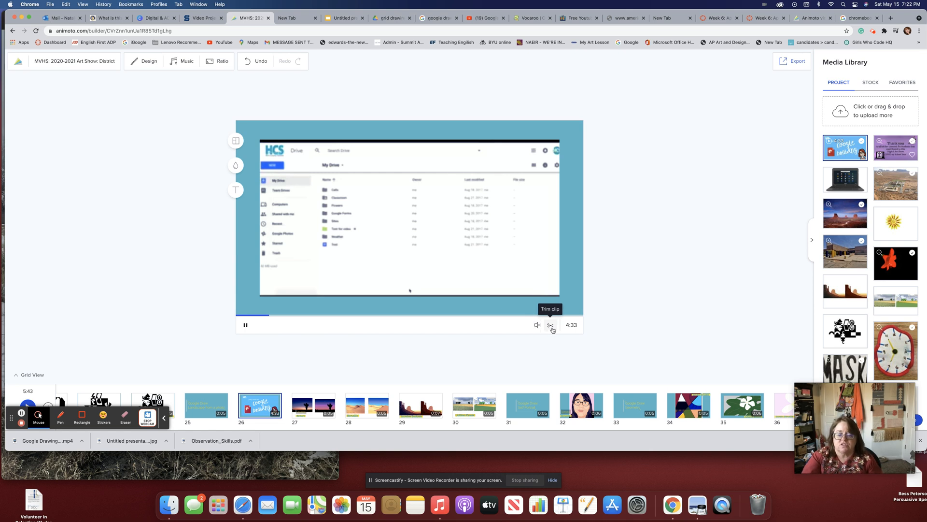
pyautogui.click(552, 328)
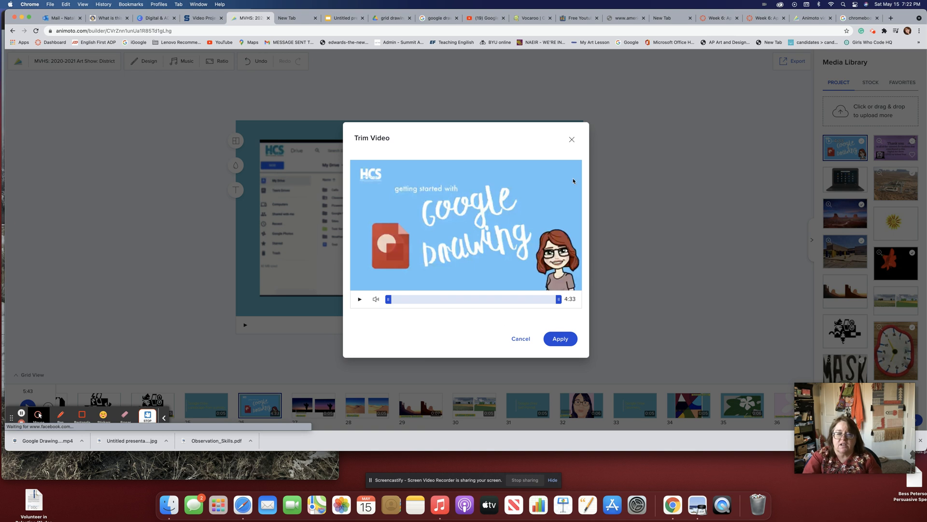
# Trim the clip to run from 0:46 to about 2:46, a 1:40 duration, and apply.
pyautogui.click(572, 139)
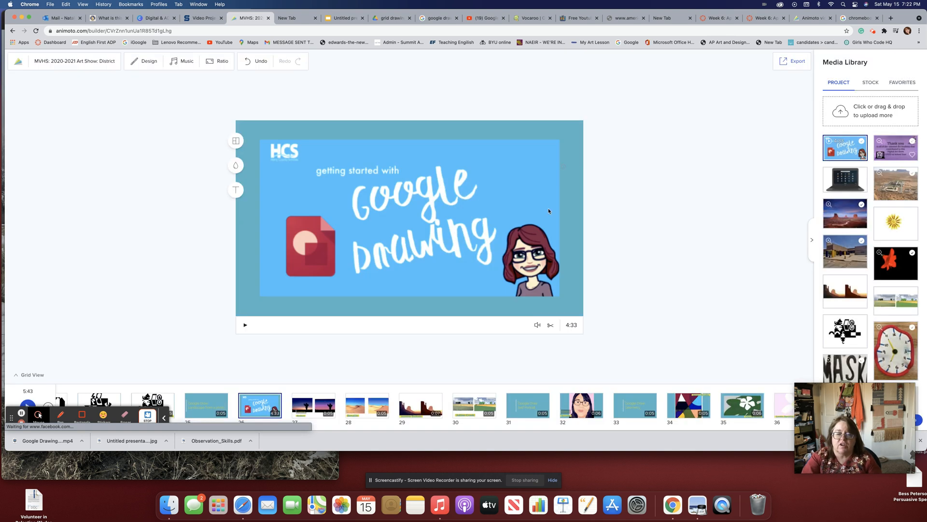
pyautogui.click(550, 327)
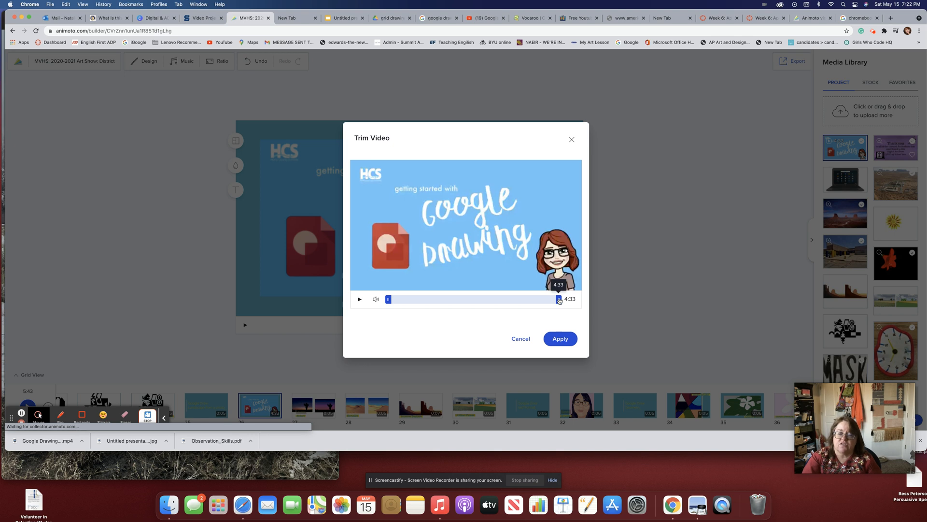
pyautogui.click(520, 339)
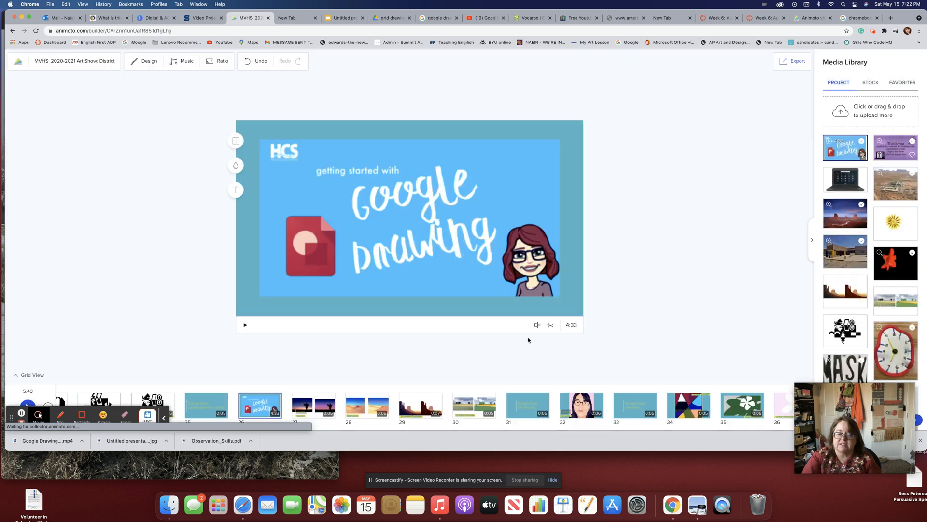
pyautogui.click(569, 326)
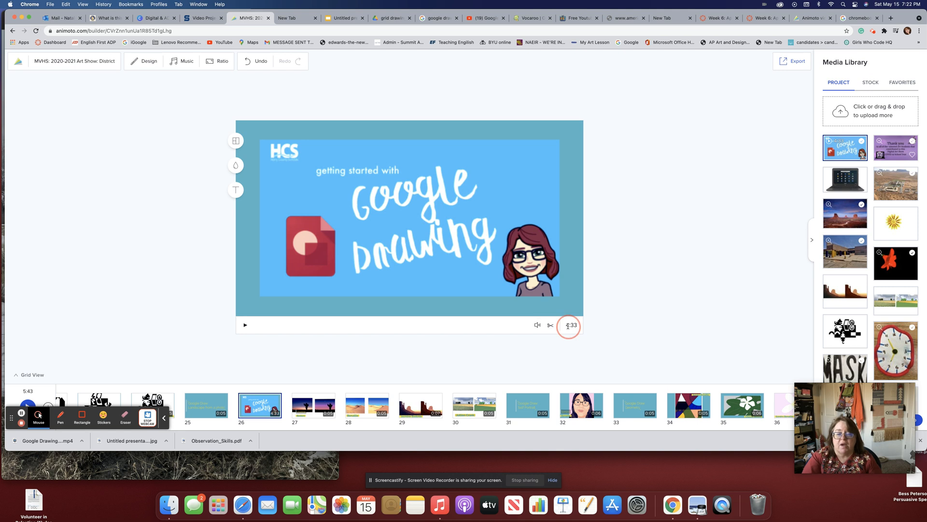
pyautogui.click(550, 325)
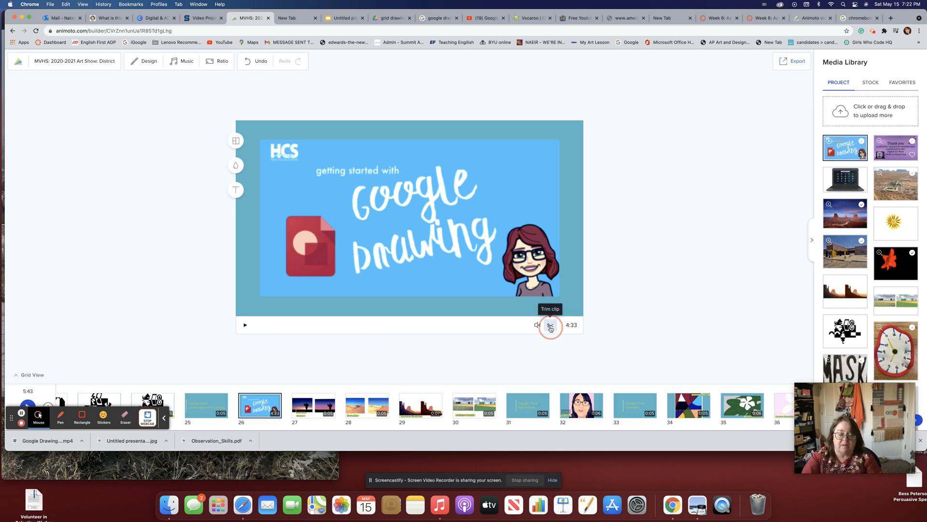
pyautogui.moveTo(559, 299); pyautogui.dragTo(536, 299)
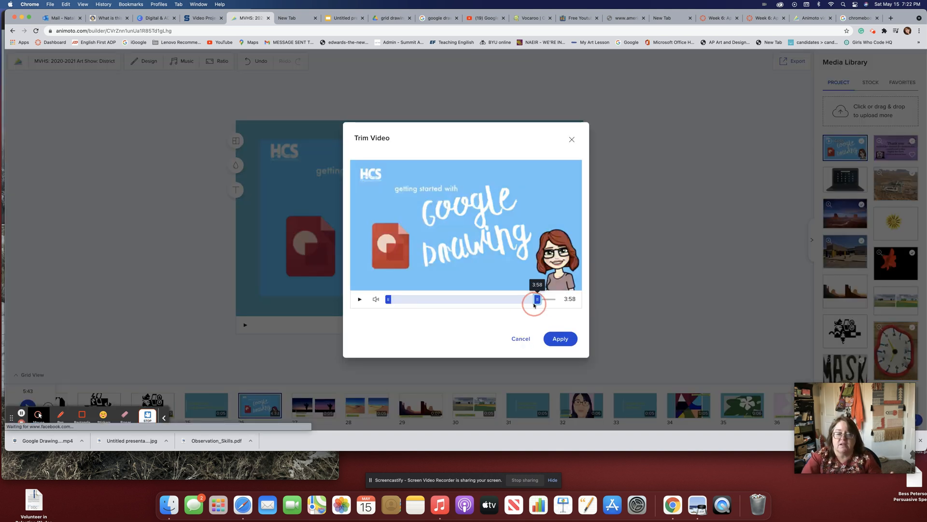
pyautogui.moveTo(389, 300); pyautogui.dragTo(419, 300)
pyautogui.moveTo(538, 299); pyautogui.dragTo(482, 304)
pyautogui.click(554, 340)
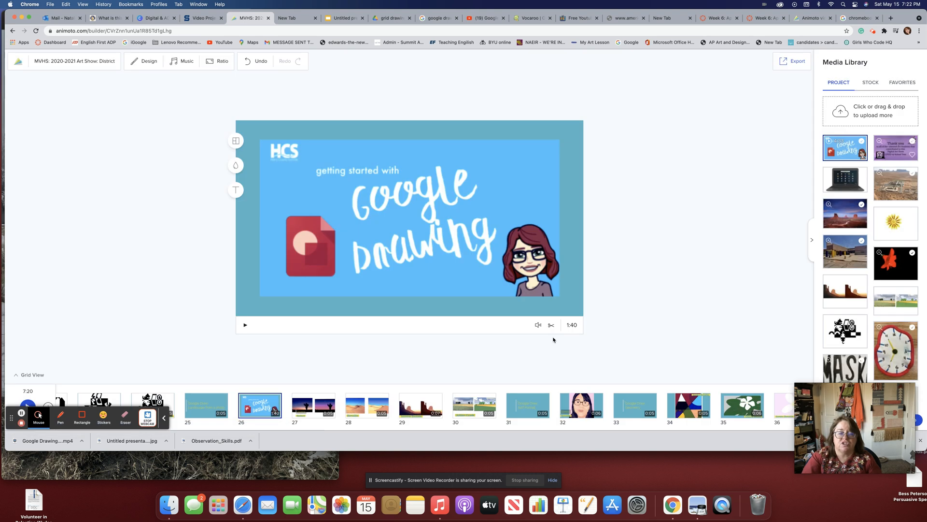
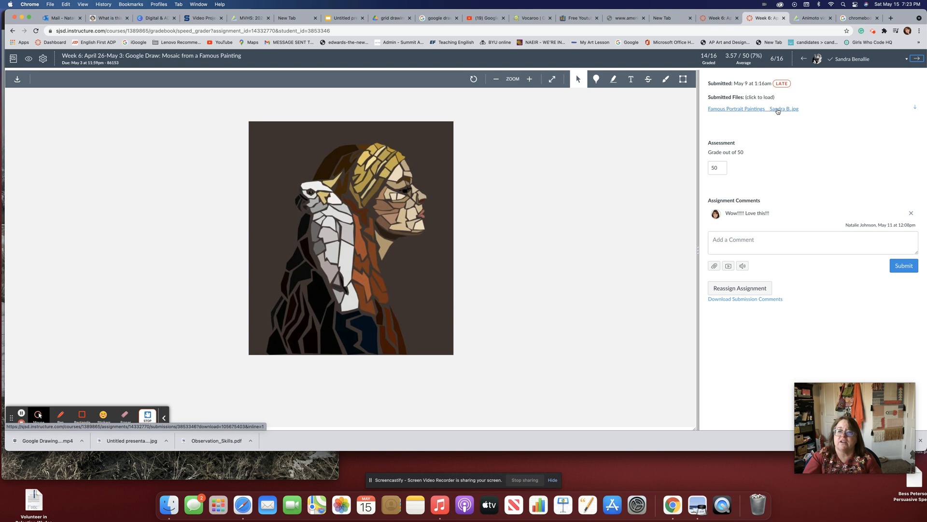
# Download the student's mosaic portrait JPG from SpeedGrader and return to the Animoto project.
pyautogui.click(914, 109)
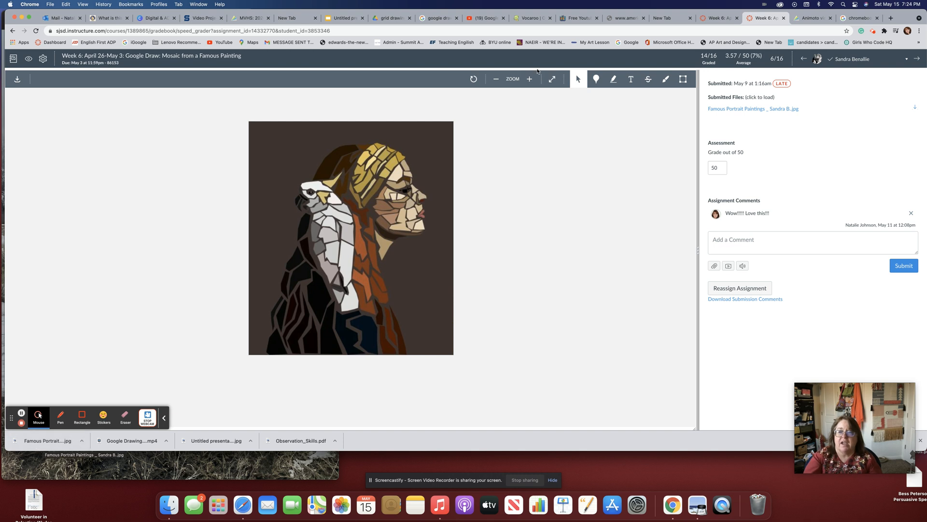
pyautogui.click(248, 19)
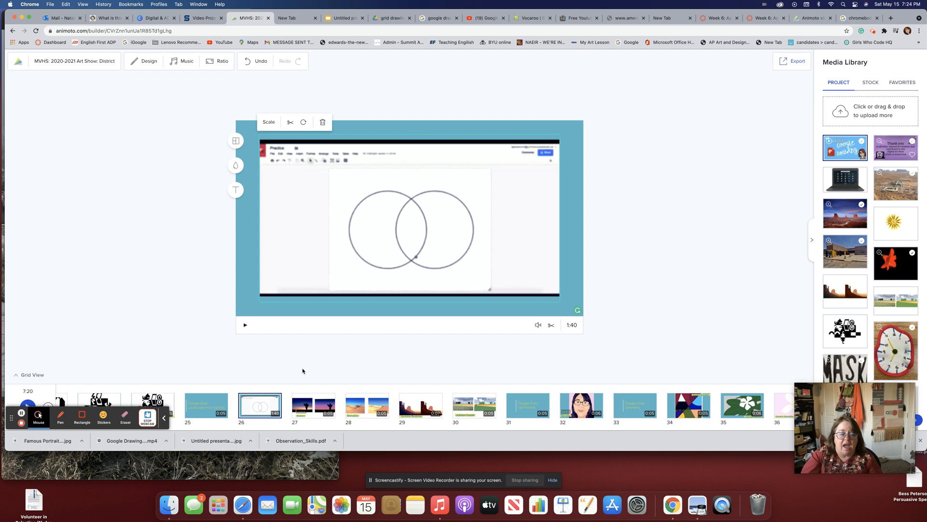
# Add the mosaic portrait JPG to the Media Library and preview slides from 32 back toward 17.
pyautogui.moveTo(42, 440); pyautogui.dragTo(831, 144)
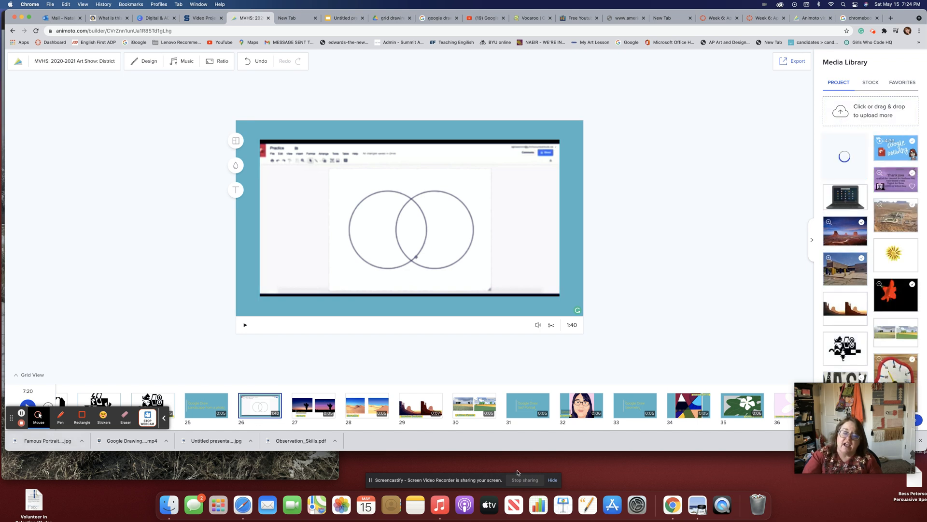
pyautogui.click(583, 410)
pyautogui.press('Right')
pyautogui.press('Right')
pyautogui.press('Right')
pyautogui.press('Right')
pyautogui.press('Right')
pyautogui.press('Right')
pyautogui.press('Right')
pyautogui.press('Right')
pyautogui.press('Right')
pyautogui.press('Right')
pyautogui.press('Right')
pyautogui.press('Right')
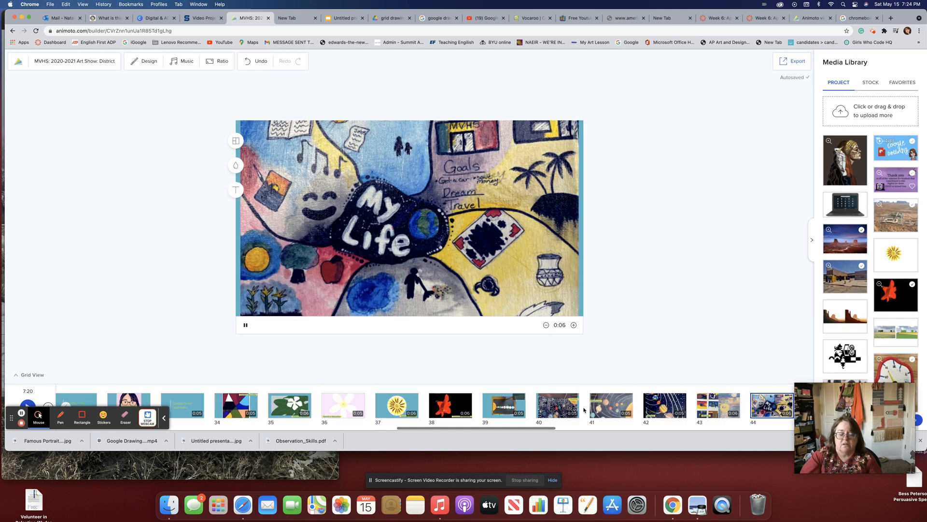
pyautogui.press('Right')
pyautogui.press('Right')
pyautogui.press('Right')
pyautogui.press('Right')
pyautogui.press('Right')
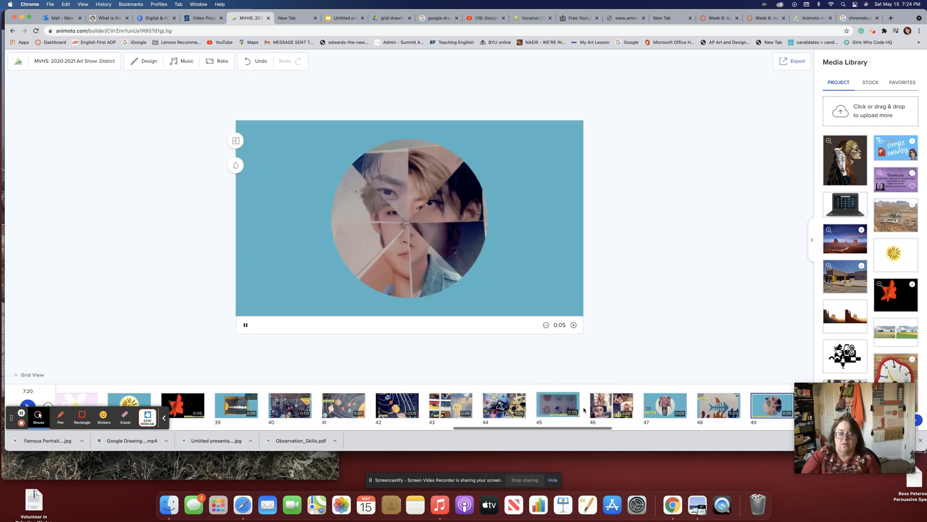
pyautogui.press('Left')
pyautogui.press('Left')
pyautogui.press('Left')
pyautogui.press('Left')
pyautogui.press('Left')
pyautogui.press('Left')
pyautogui.press('Left')
pyautogui.press('Left')
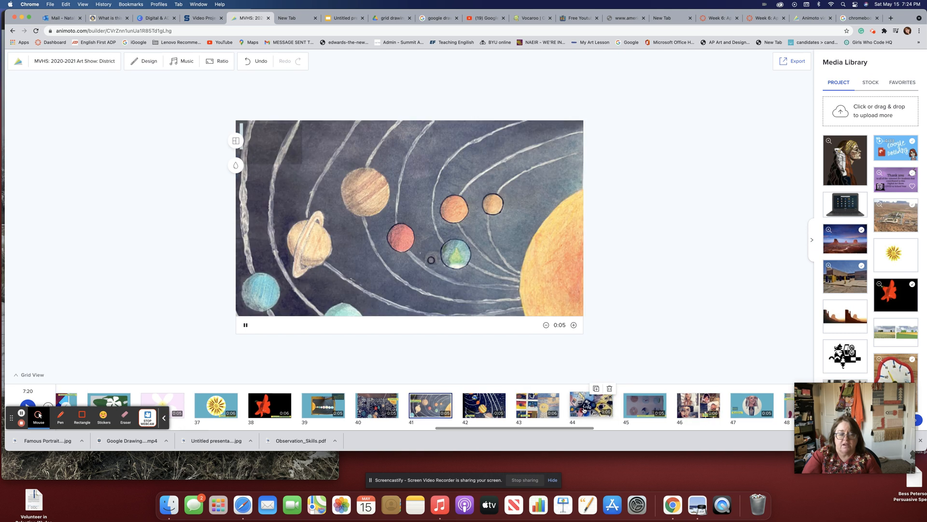
pyautogui.press('Left')
pyautogui.press('Left')
pyautogui.press('Left')
pyautogui.press('Left')
pyautogui.press('Left')
pyautogui.press('Left')
pyautogui.press('Left')
pyautogui.press('Left')
pyautogui.press('Left')
pyautogui.press('Left')
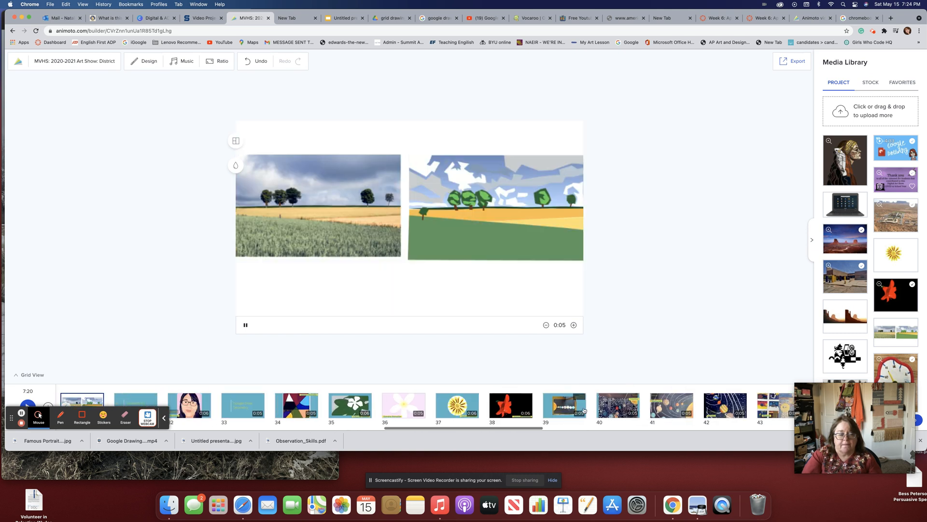
pyautogui.press('Left')
pyautogui.press('Left')
pyautogui.press('Left')
pyautogui.press('Left')
pyautogui.press('Left')
pyautogui.press('Left')
pyautogui.press('Left')
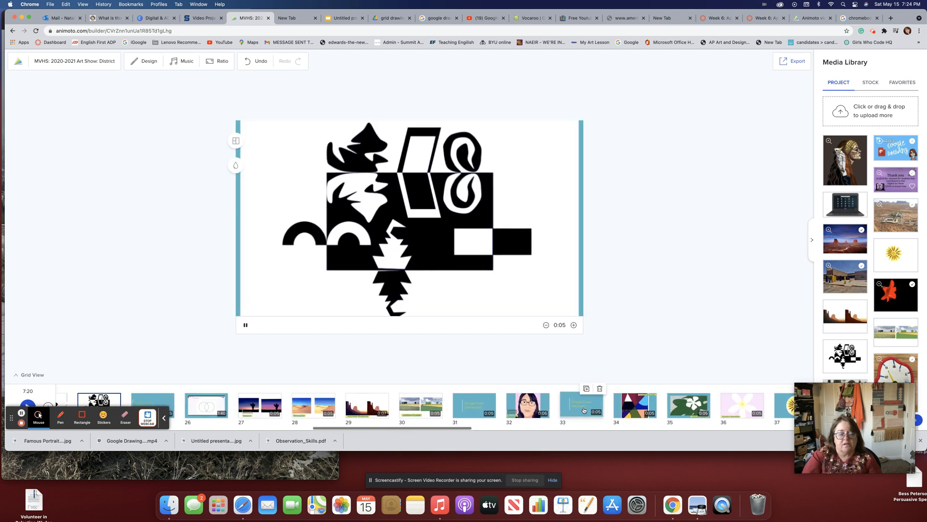
pyautogui.press('Left')
pyautogui.press('Left')
pyautogui.press('Left')
pyautogui.press('Left')
pyautogui.press('Left')
pyautogui.press('Left')
pyautogui.press('Left')
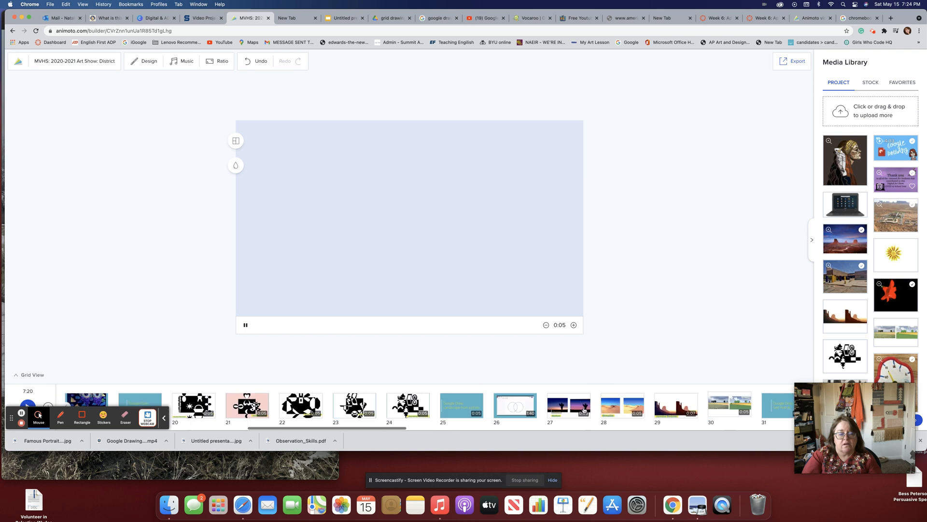
pyautogui.press('Left')
# Preview slides from the Hershey's drawing through the flower slide, then bring up the Add a block choices.
pyautogui.press('Right')
pyautogui.press('Right')
pyautogui.press('Right')
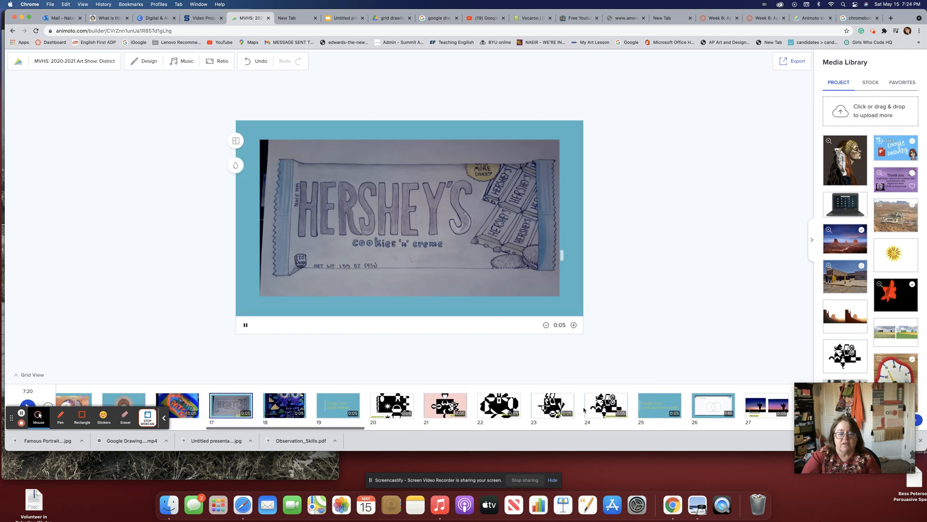
pyautogui.press('Right')
pyautogui.press('Right')
pyautogui.press('Right')
pyautogui.press('Right')
pyautogui.press('Right')
pyautogui.press('Right')
pyautogui.press('Right')
pyautogui.press('Right')
pyautogui.press('Right')
pyautogui.press('Right')
pyautogui.press('Right')
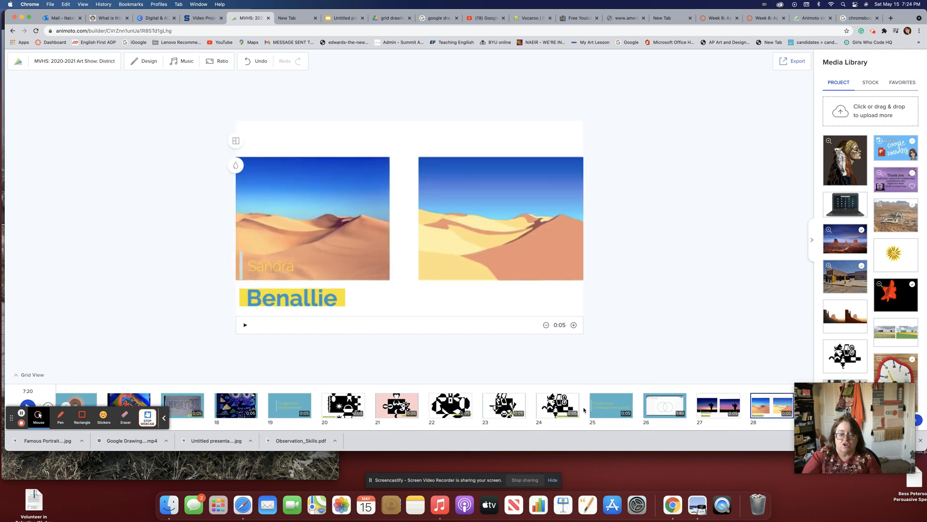
pyautogui.click(602, 411)
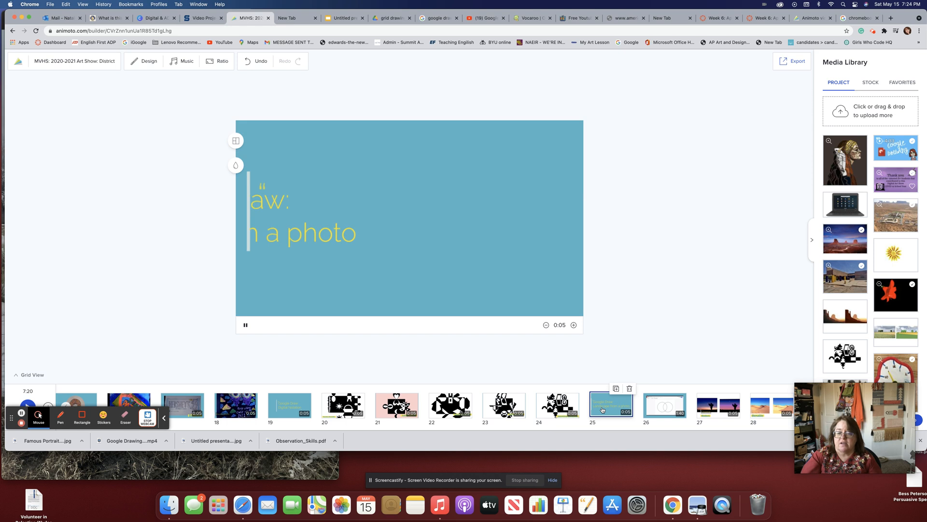
pyautogui.press('Right')
pyautogui.press('Right')
pyautogui.press('Right')
pyautogui.press('Right')
pyautogui.press('Right')
pyautogui.press('Right')
pyautogui.press('Right')
pyautogui.press('Right')
pyautogui.press('Right')
pyautogui.press('Right')
pyautogui.press('Right')
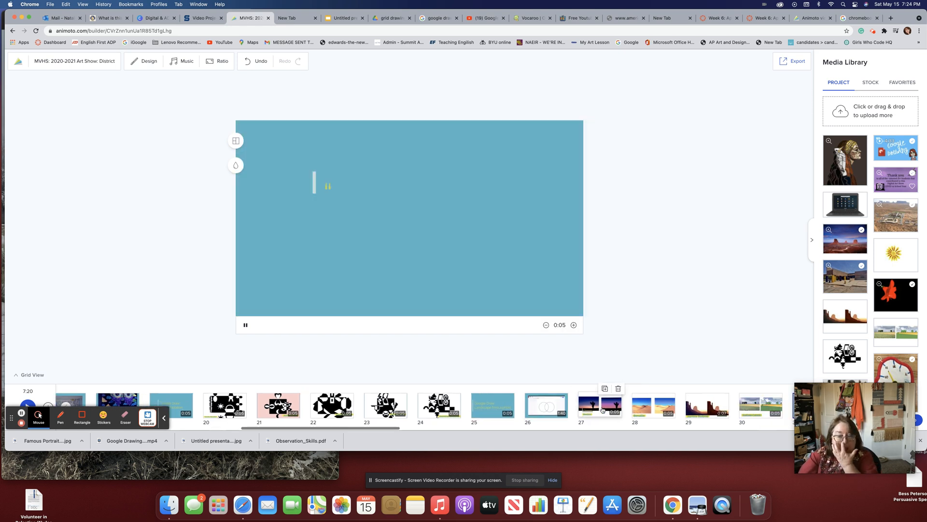
pyautogui.press('Right')
pyautogui.press('Right')
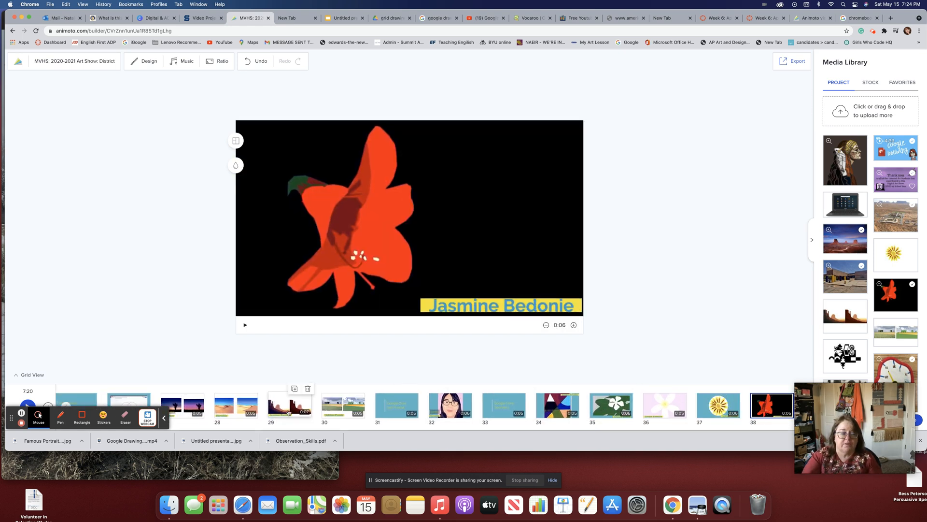
pyautogui.hscroll(-1, 208, 398)
pyautogui.click(45, 407)
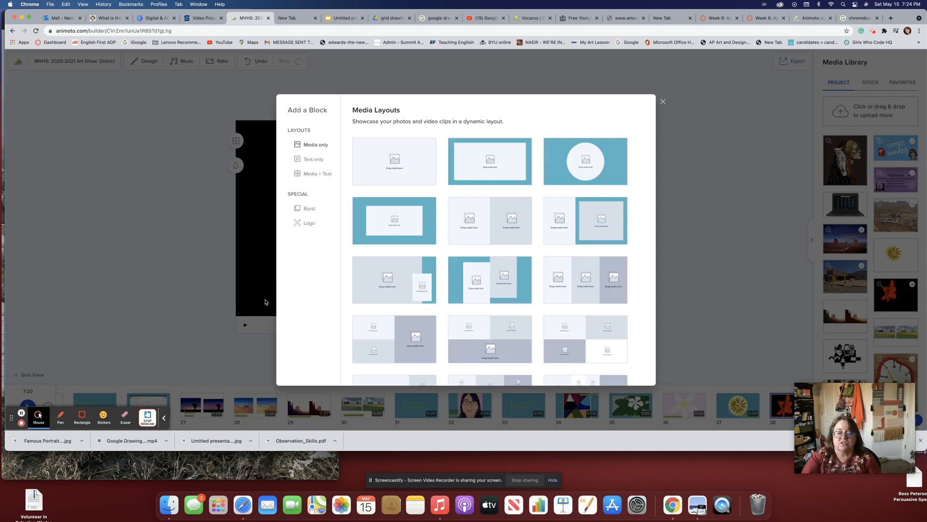
# Add a teal-framed Media Only slide 39 holding the mosaic portrait with a title-and-subtitle caption.
pyautogui.click(387, 242)
pyautogui.moveTo(845, 159); pyautogui.dragTo(477, 197)
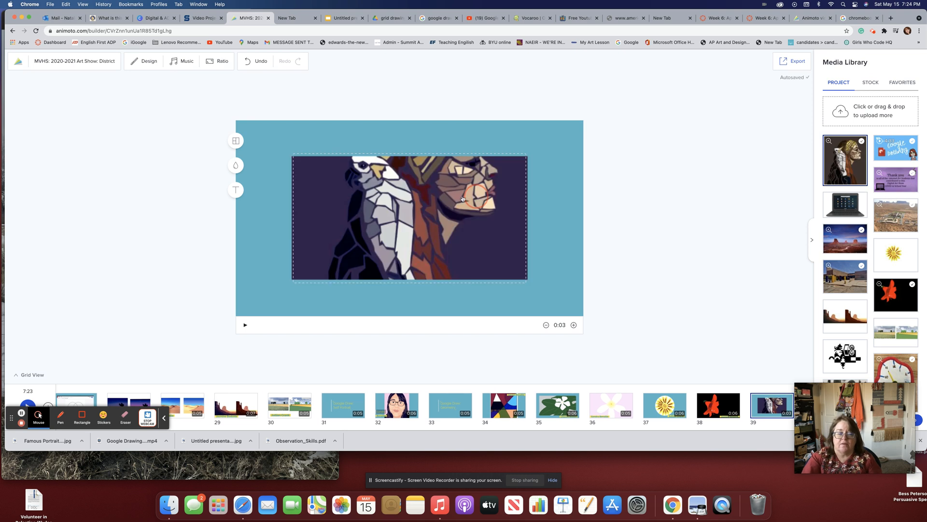
pyautogui.click(236, 190)
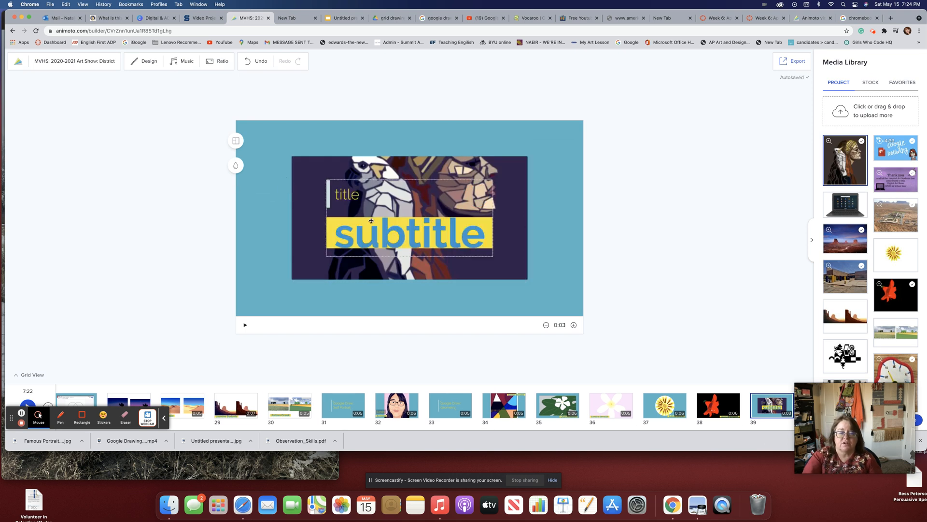
pyautogui.click(363, 181)
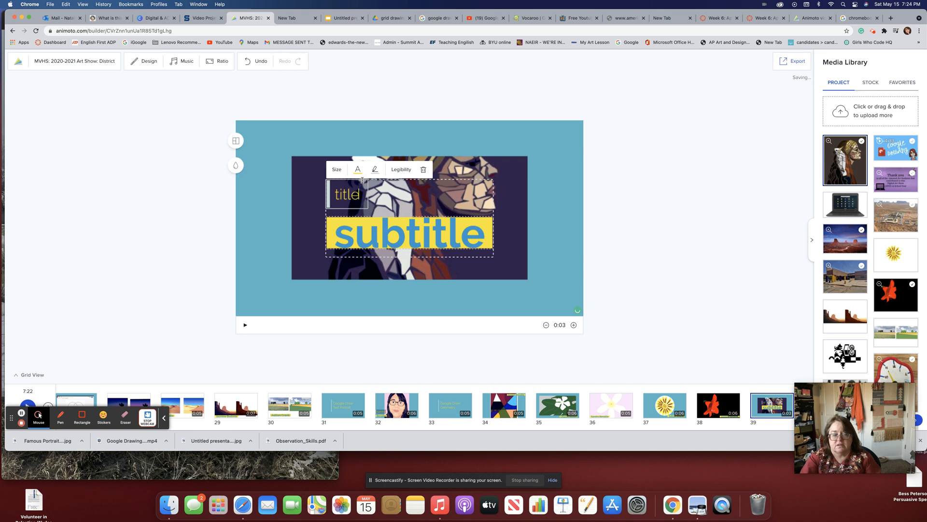
pyautogui.click(424, 169)
pyautogui.click(401, 215)
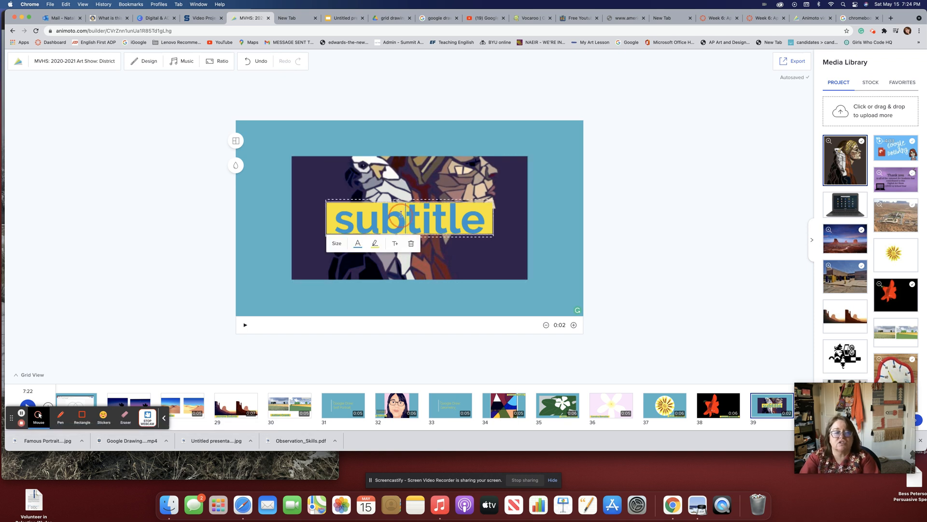
pyautogui.click(409, 242)
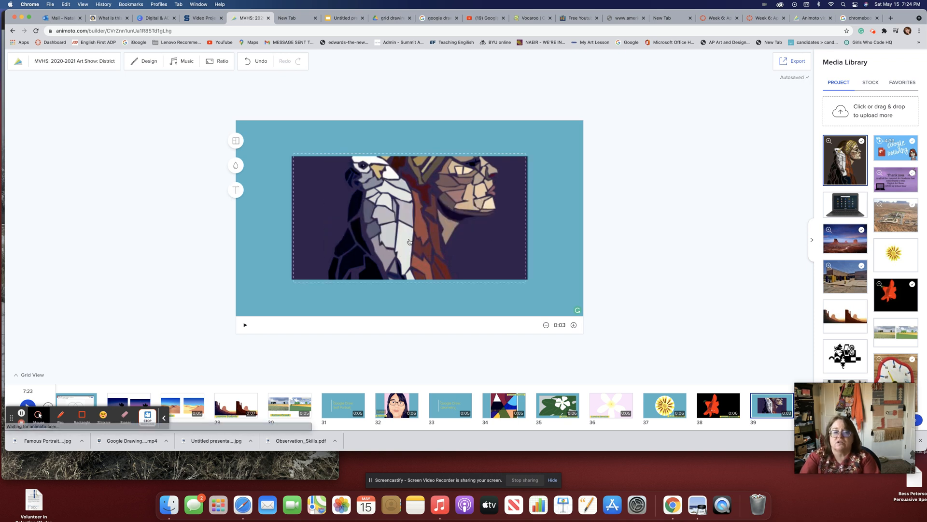
pyautogui.click(236, 191)
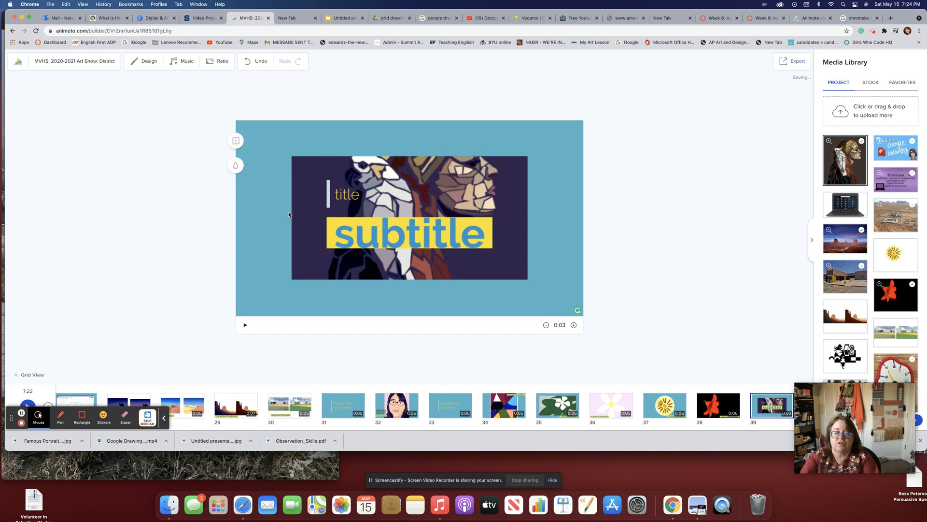
# Check the student's name in the SpeedGrader class list, then return to Animoto.
pyautogui.click(772, 19)
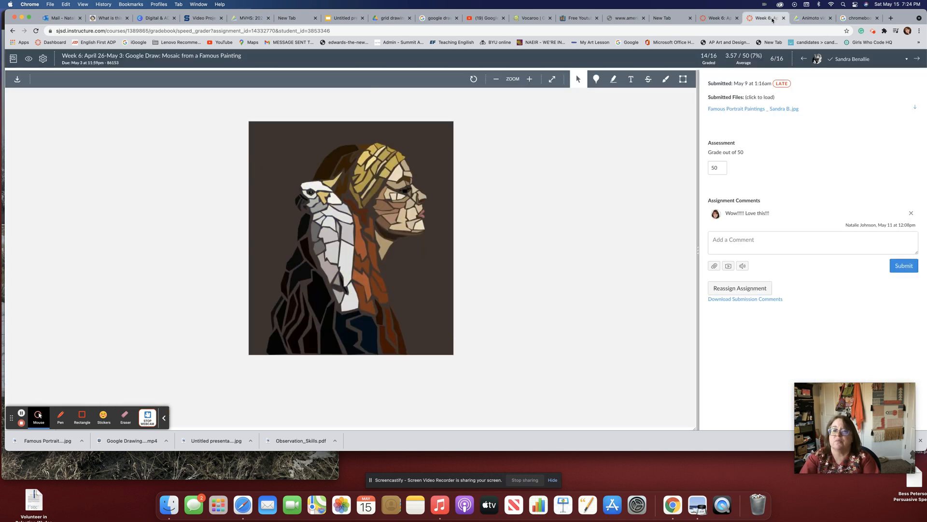
pyautogui.click(843, 59)
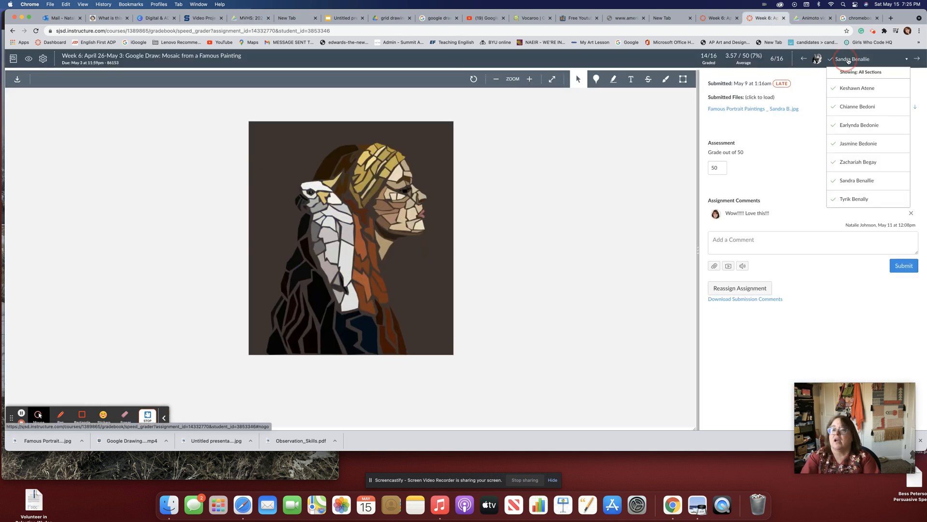
pyautogui.click(856, 18)
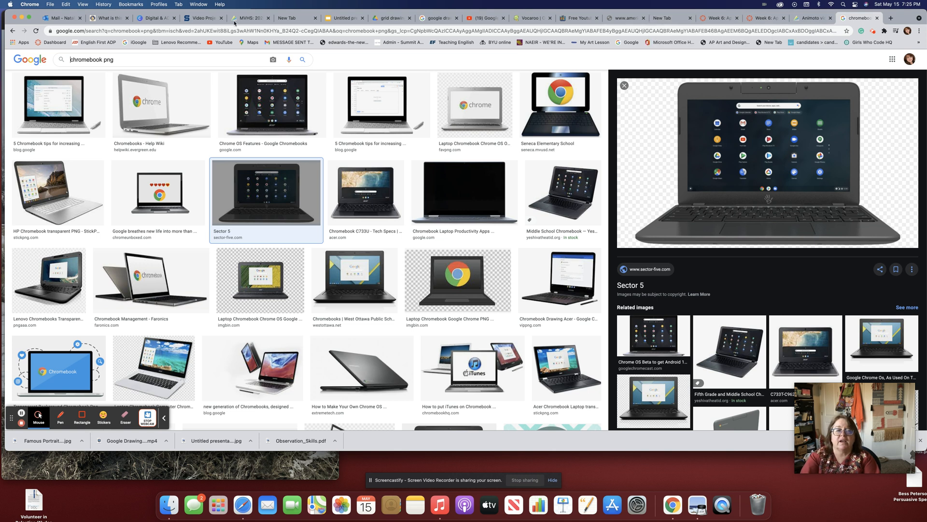
pyautogui.click(249, 20)
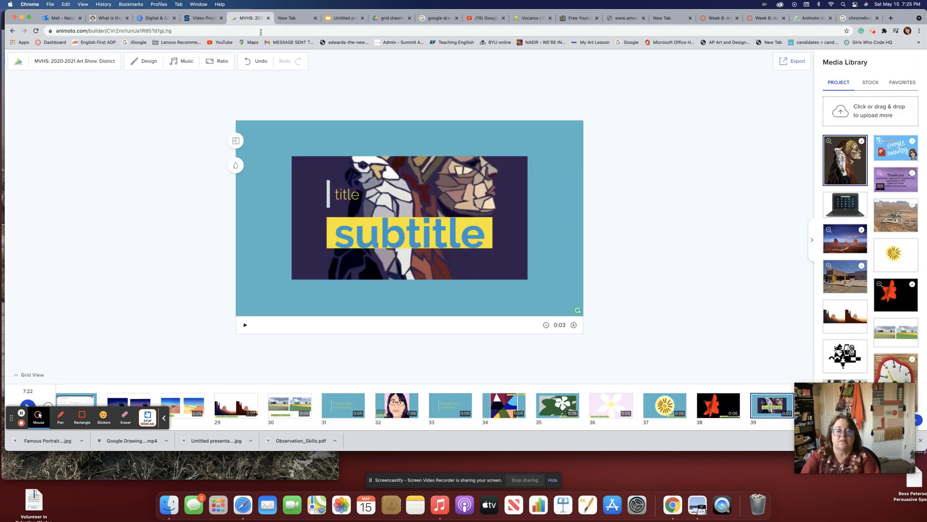
# Type the student's full name into the subtitle caption and select the leftover word 'subtitle'.
pyautogui.click(343, 234)
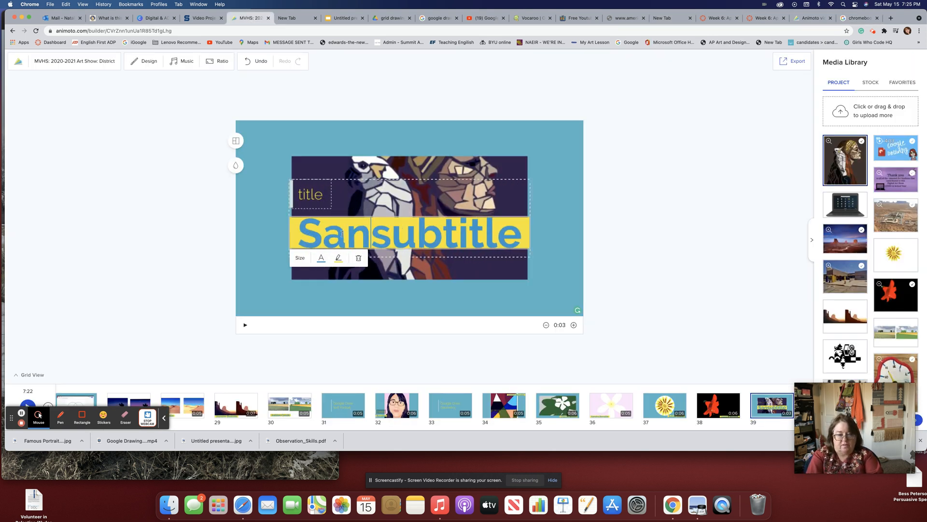
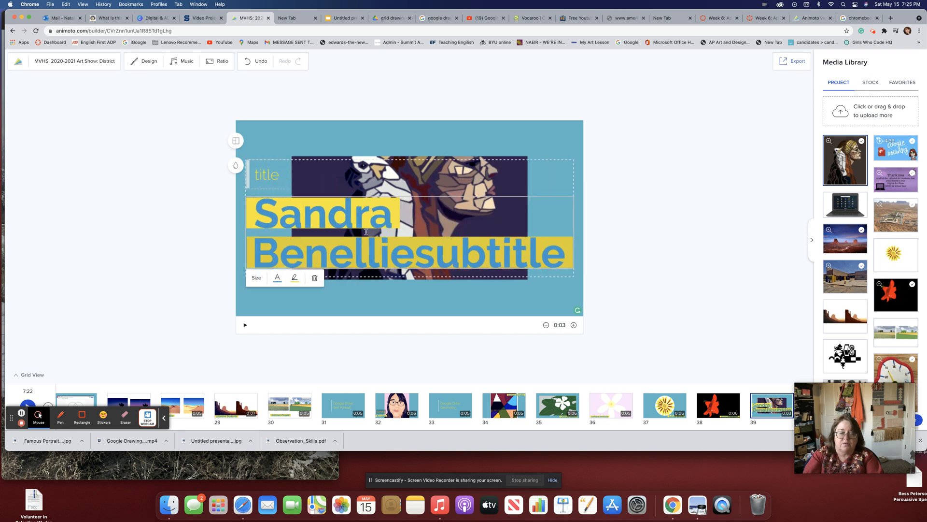
pyautogui.moveTo(563, 251); pyautogui.dragTo(414, 247)
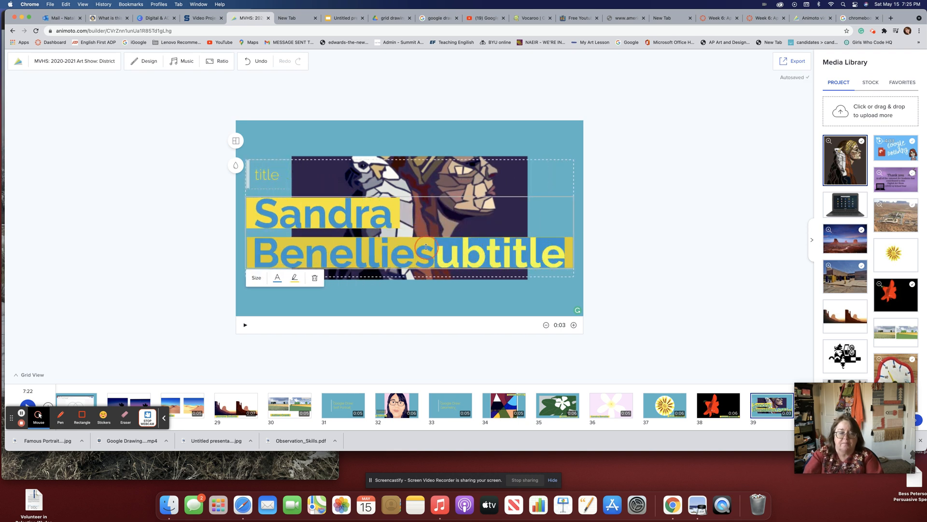
# Delete the leftover subtitle text and empty title box, and move the name caption to the slide's bottom.
pyautogui.press('BackSpace')
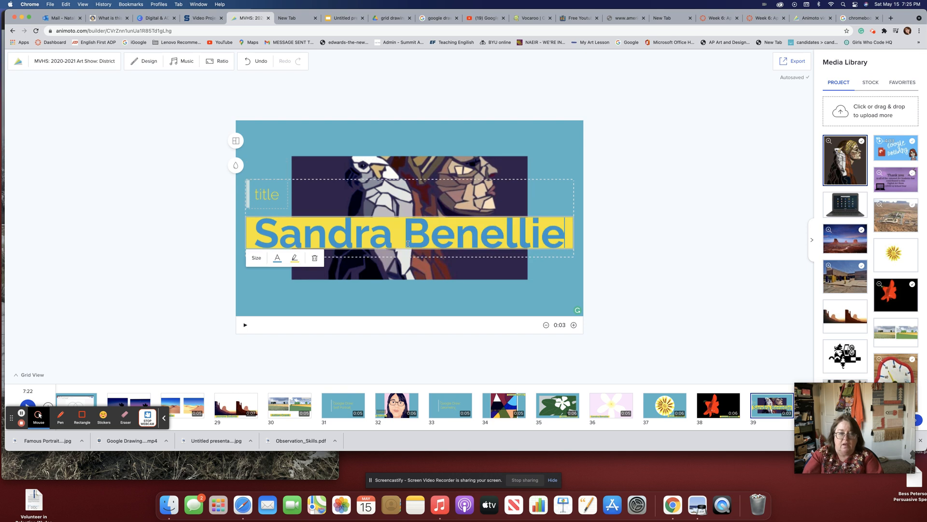
pyautogui.click(345, 170)
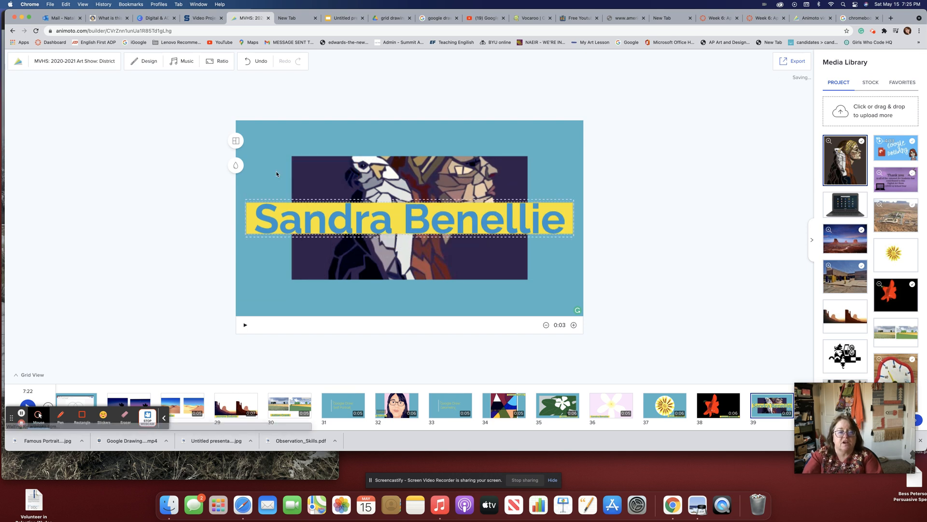
pyautogui.click(271, 200)
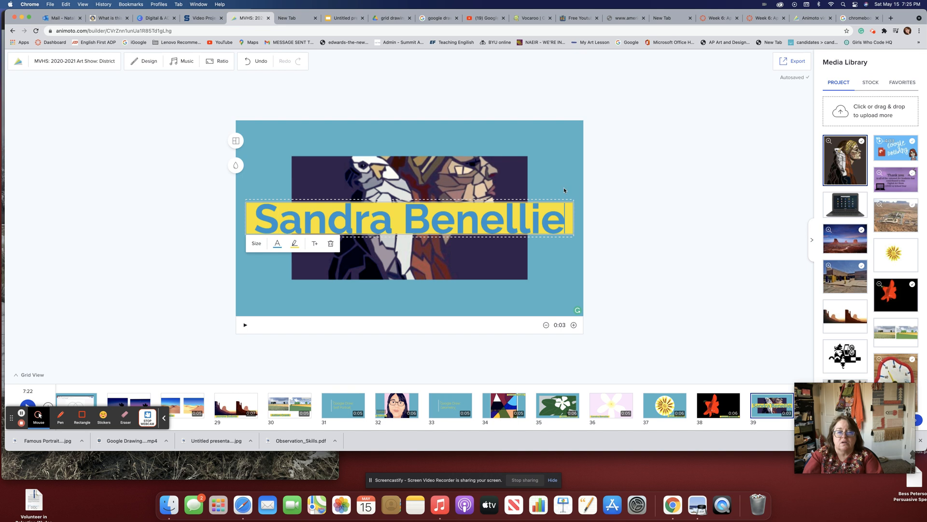
pyautogui.click(561, 211)
pyautogui.moveTo(561, 211); pyautogui.dragTo(525, 279)
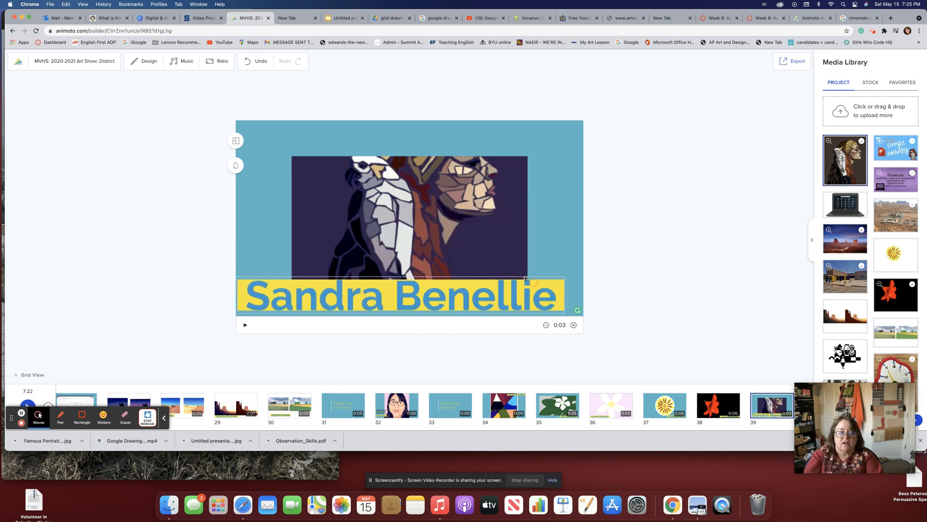
# Shrink the name caption with the Size slider.
pyautogui.click(268, 302)
pyautogui.click(248, 320)
pyautogui.click(283, 338)
pyautogui.moveTo(283, 338); pyautogui.dragTo(279, 338)
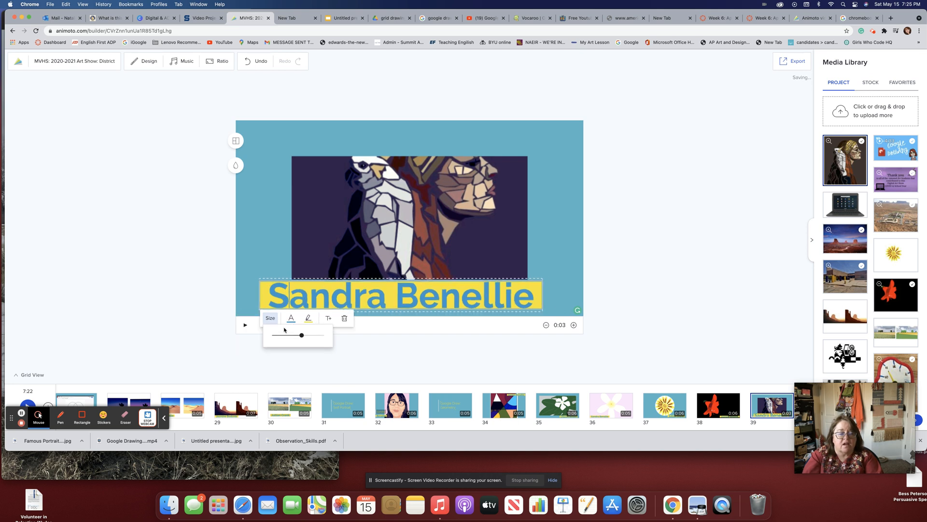
pyautogui.moveTo(303, 337); pyautogui.dragTo(281, 339)
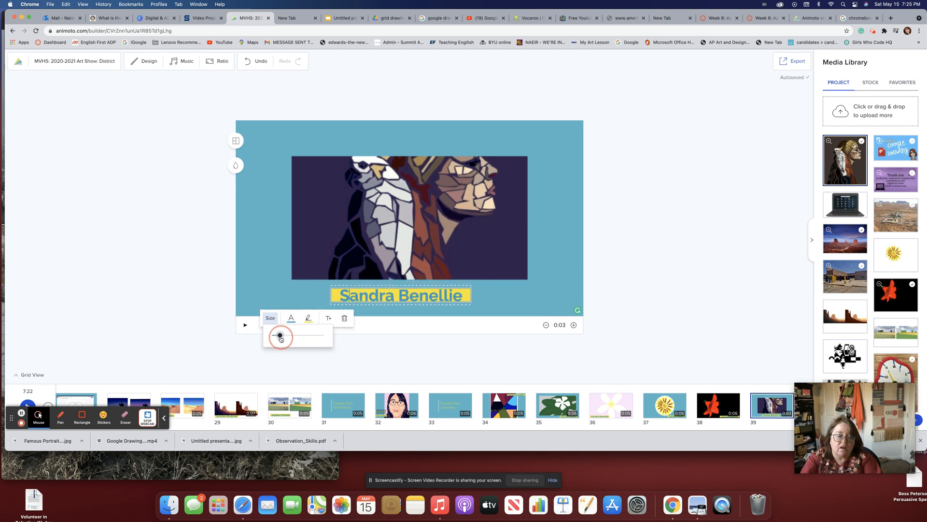
# Scale down the portrait and apply the first full-image layout so it fills the slide height.
pyautogui.click(264, 163)
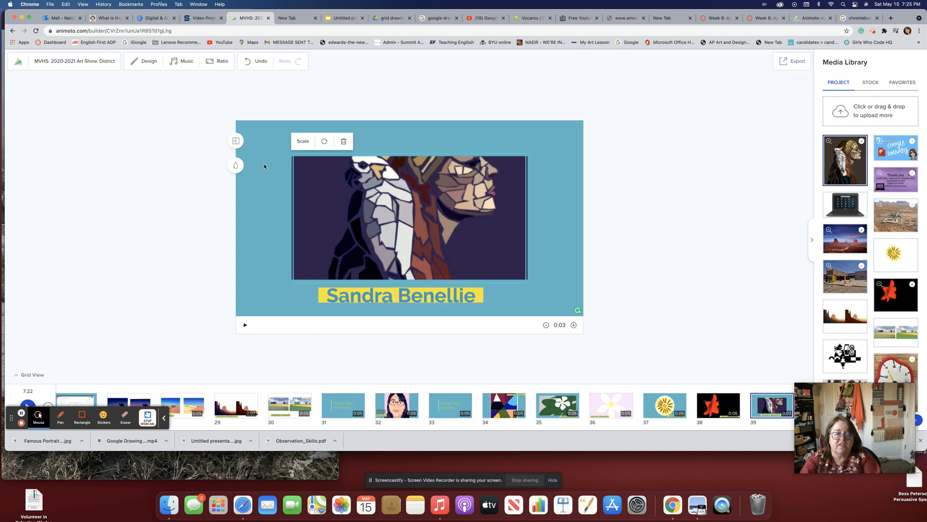
pyautogui.click(303, 141)
pyautogui.moveTo(314, 159); pyautogui.dragTo(304, 159)
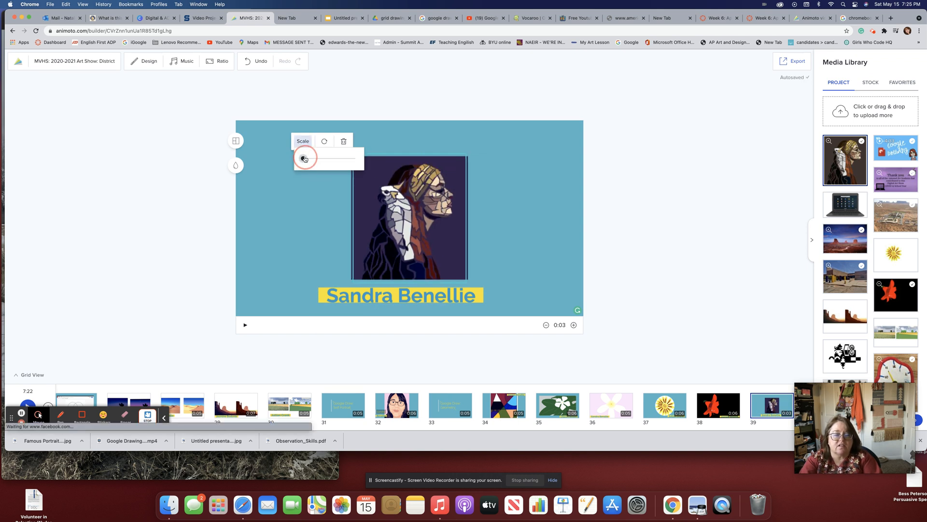
pyautogui.click(276, 244)
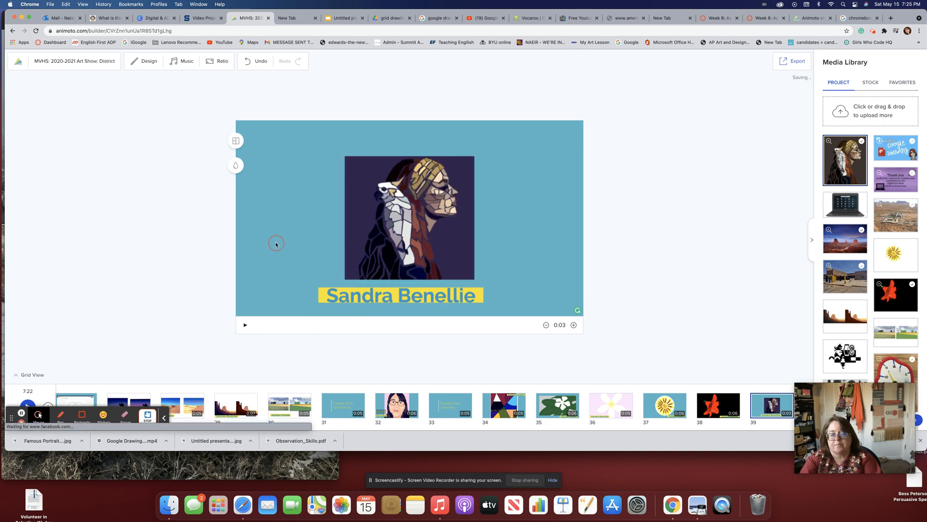
pyautogui.click(235, 140)
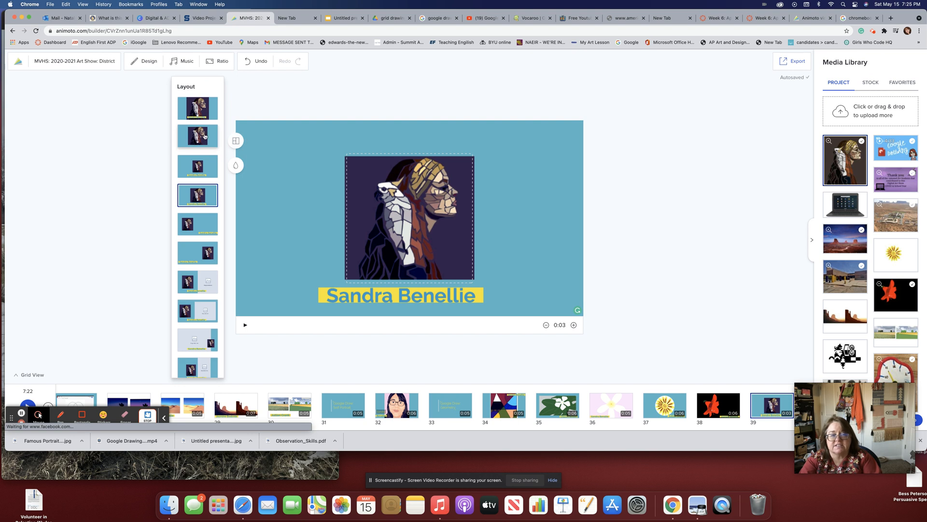
pyautogui.click(210, 113)
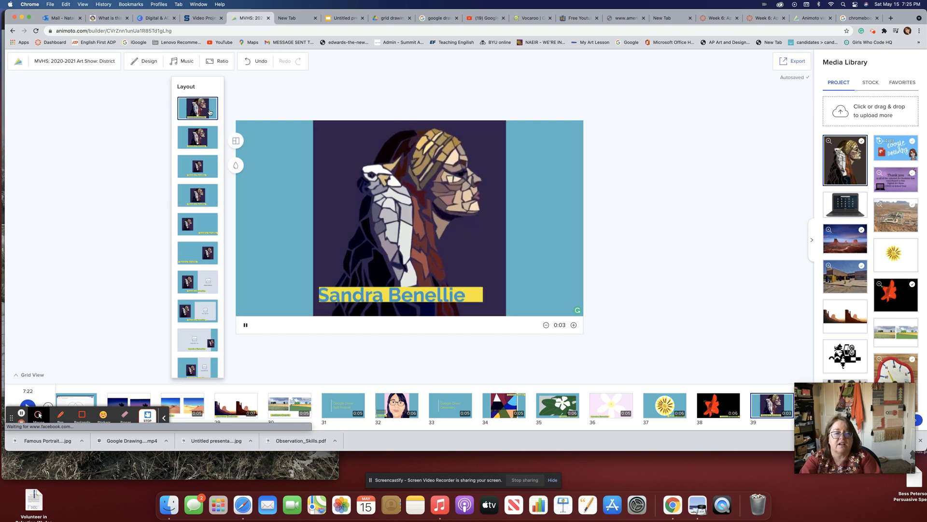
pyautogui.click(281, 249)
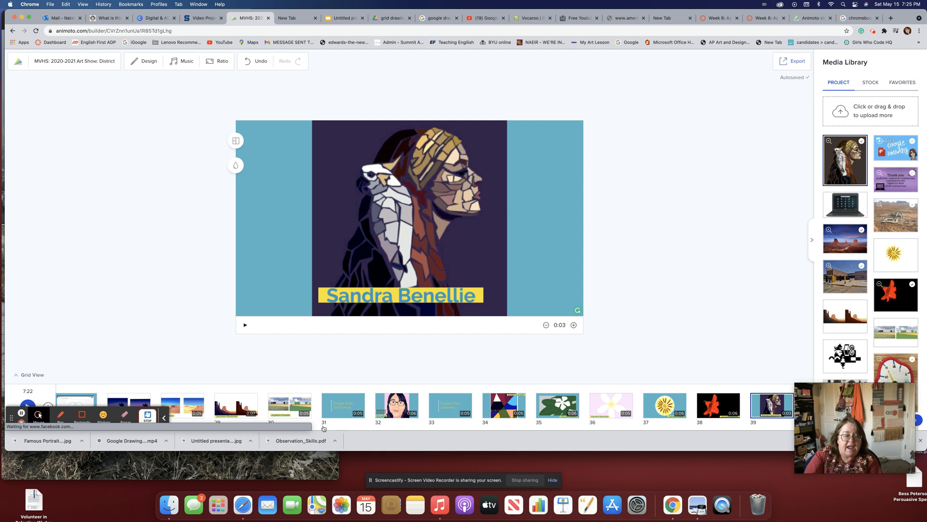
pyautogui.moveTo(755, 411)
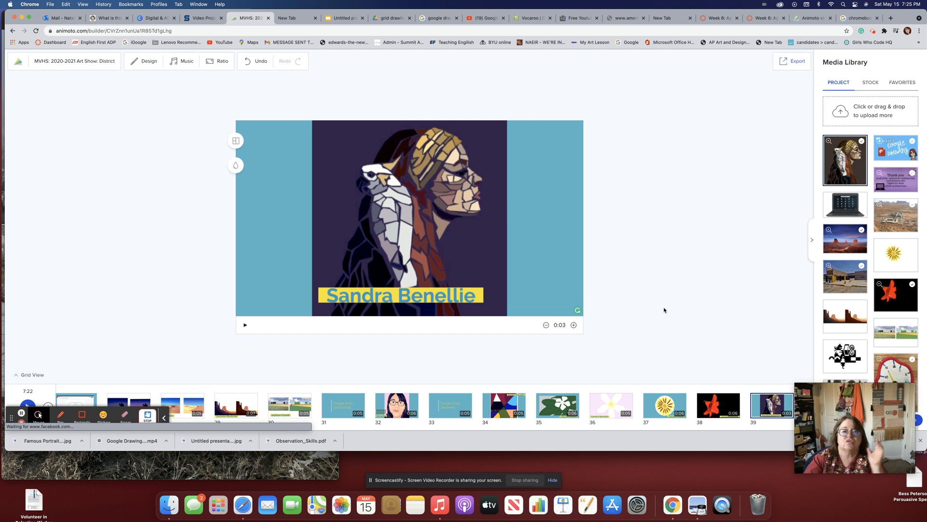
# Attempt a Vocaroo recording, dismiss the microphone prompt, and open the Upload Audio File picker.
pyautogui.click(530, 18)
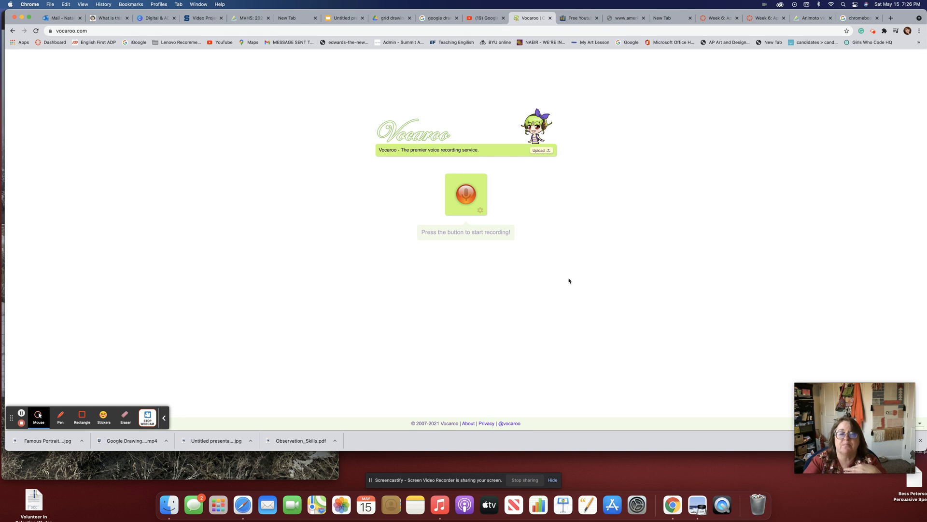
pyautogui.click(466, 195)
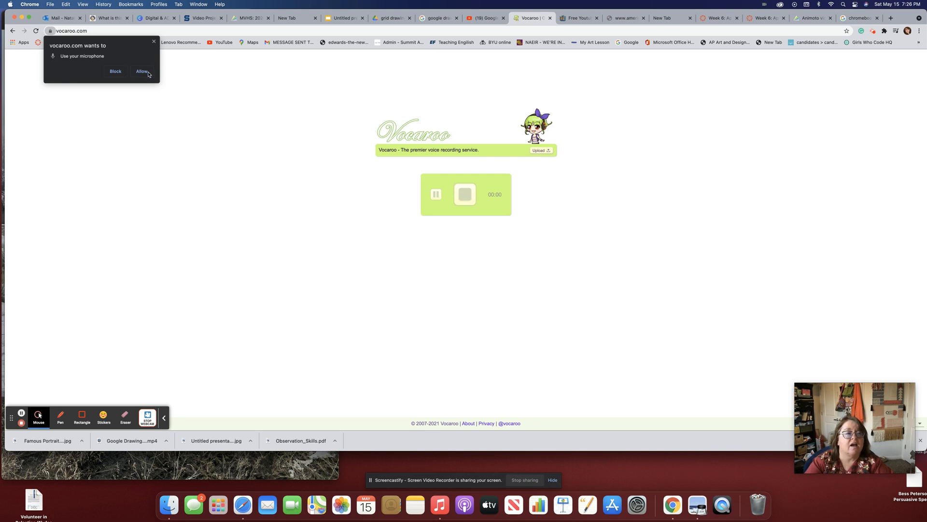
pyautogui.click(154, 41)
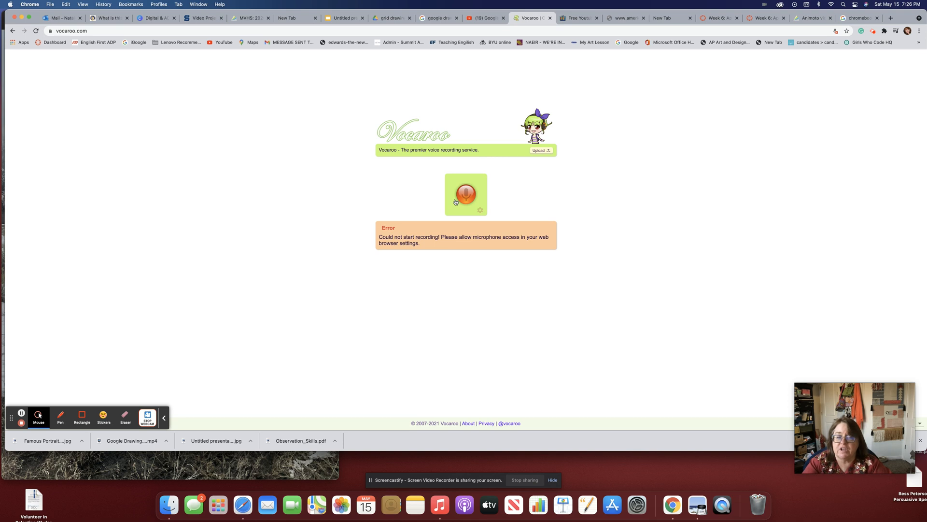
pyautogui.click(541, 207)
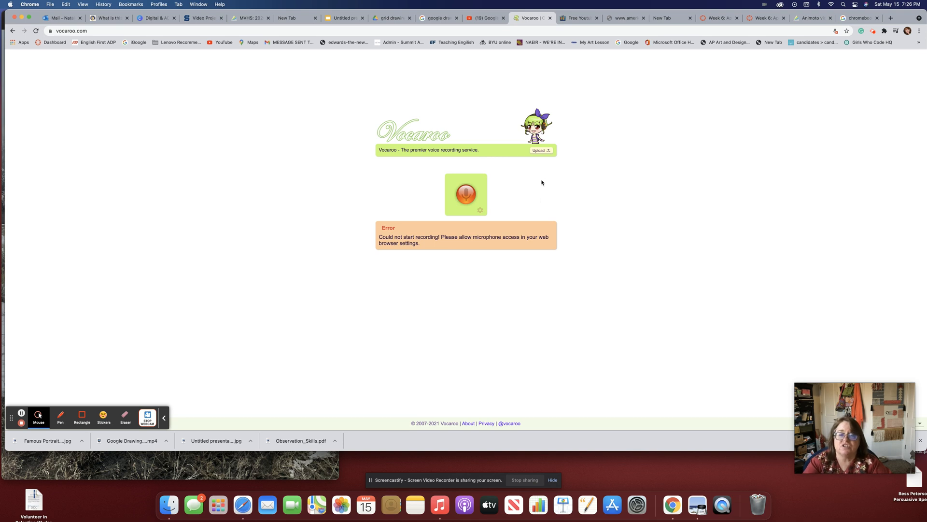
pyautogui.click(545, 153)
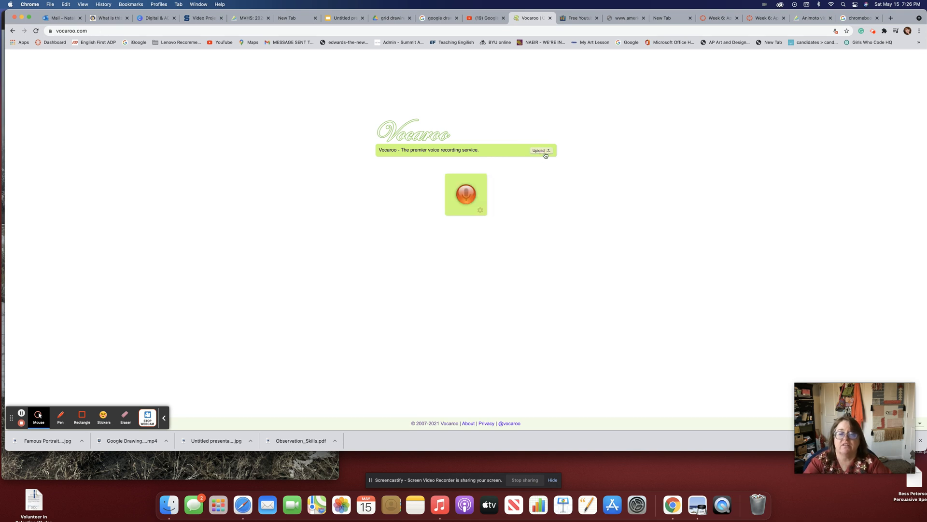
pyautogui.click(481, 189)
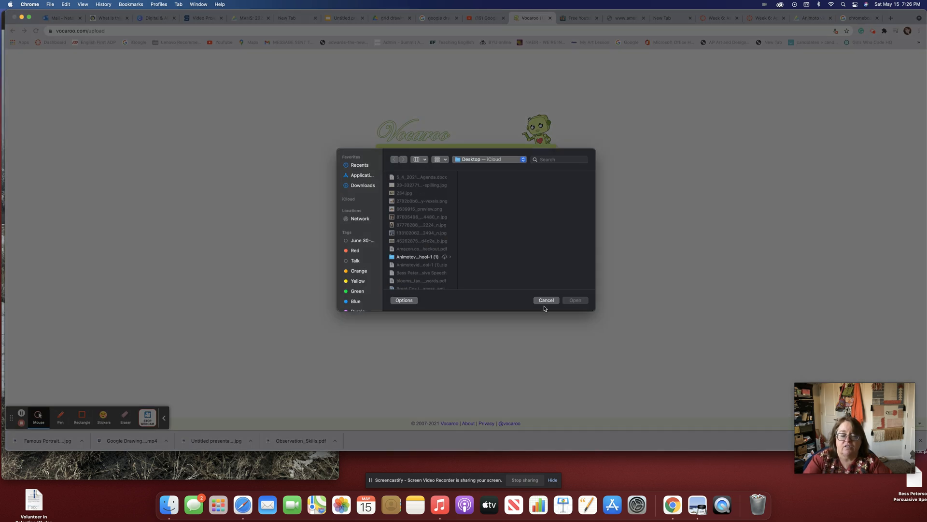
# Cancel the Vocaroo file picker and return to the Animoto art show project.
pyautogui.click(545, 300)
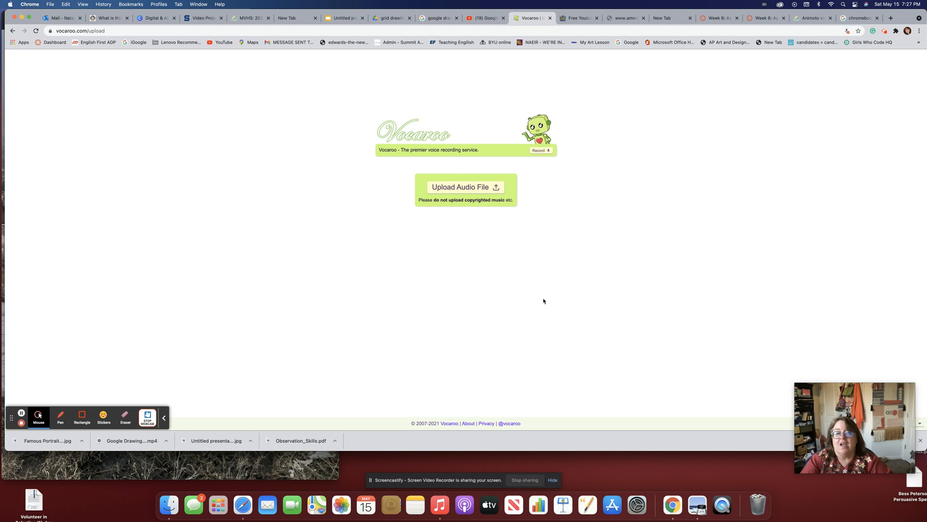
pyautogui.click(252, 18)
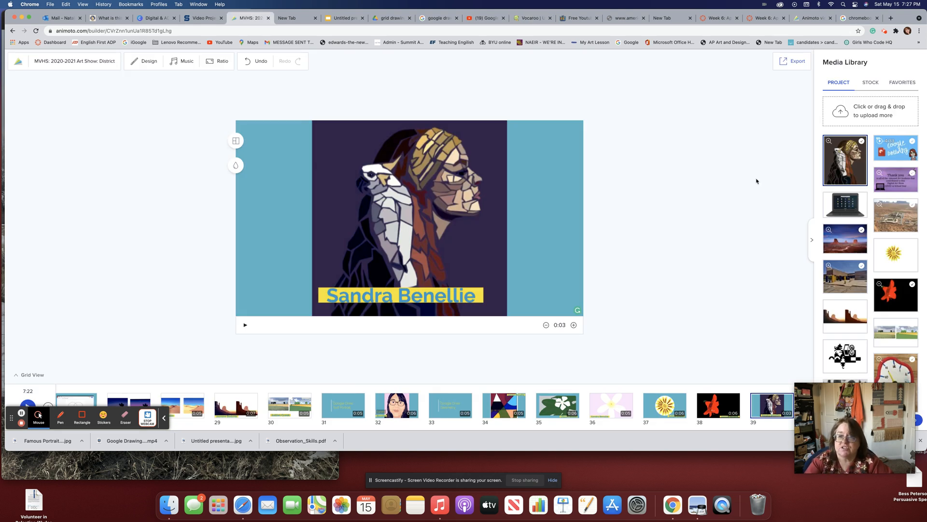
# Export the art show video and start its HD 1080p and 720p downloads.
pyautogui.click(784, 62)
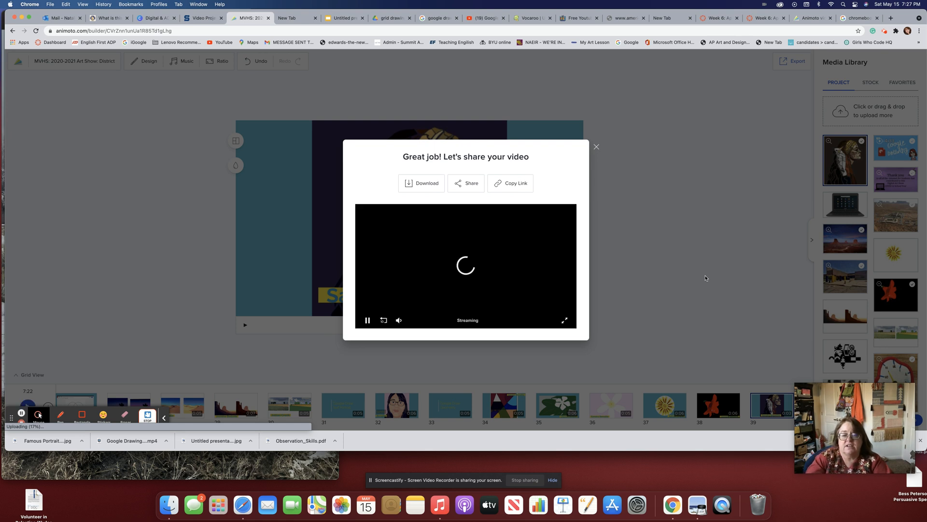
pyautogui.click(411, 187)
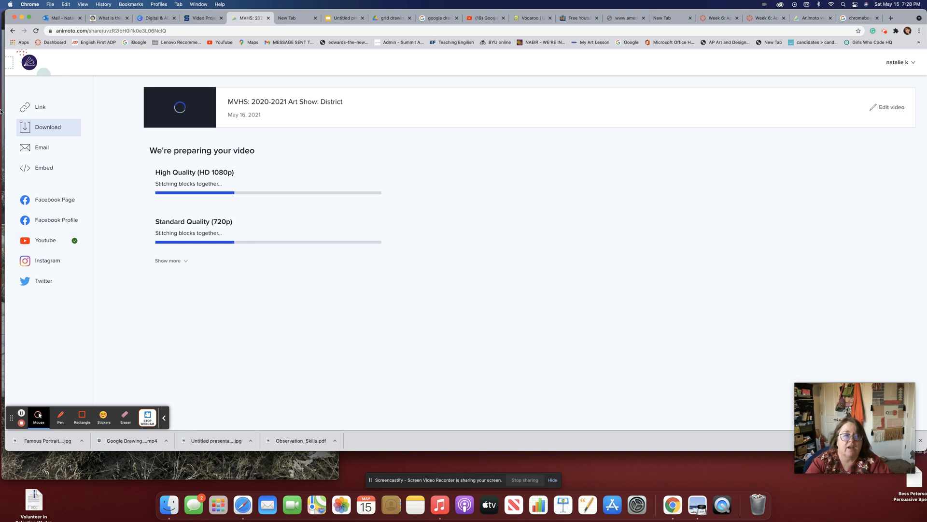
# Return from the share page to the art show video's editor.
pyautogui.click(891, 109)
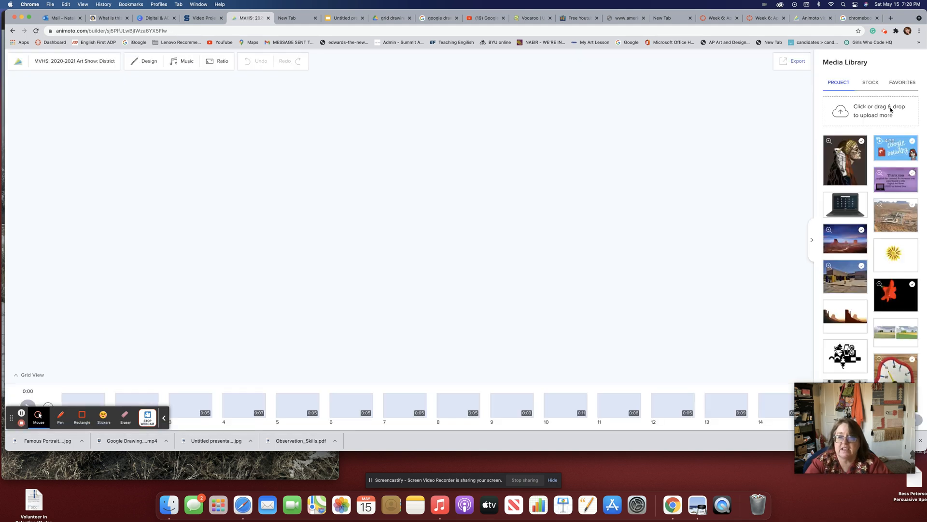
pyautogui.click(794, 62)
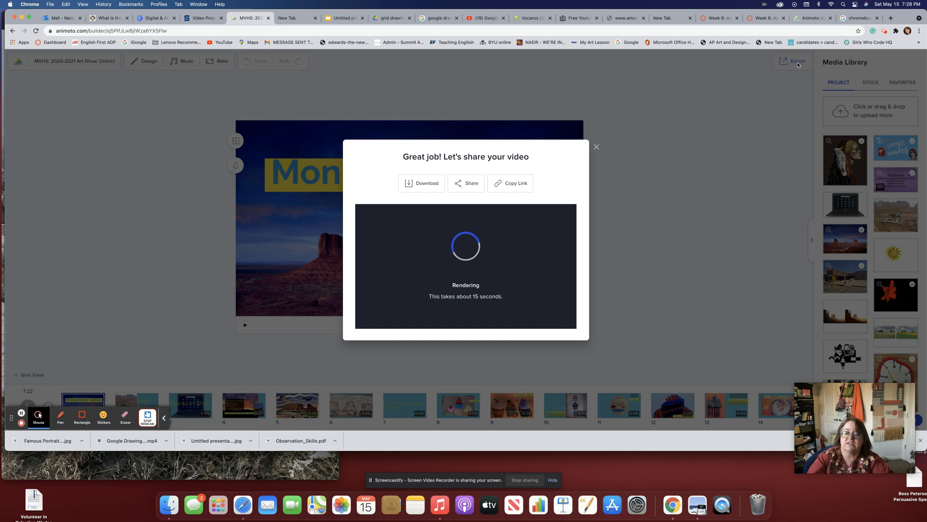
pyautogui.click(461, 185)
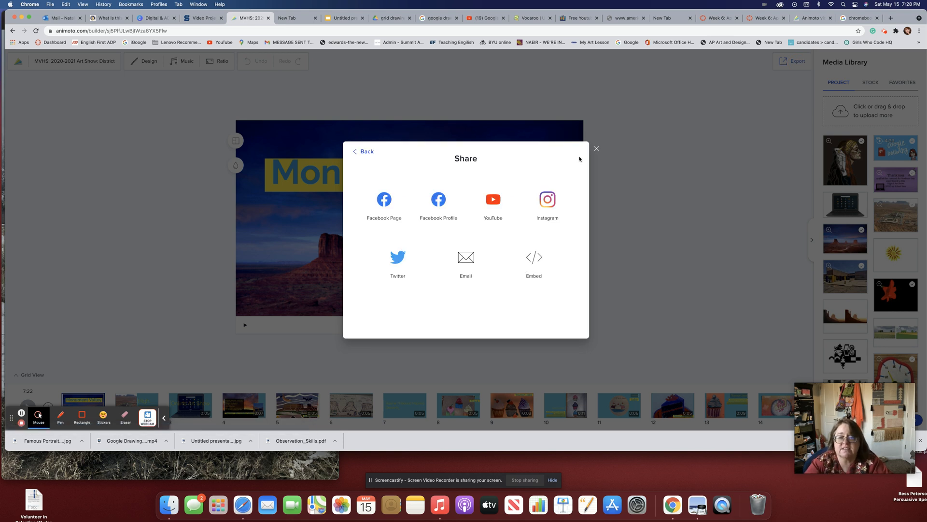
pyautogui.click(596, 149)
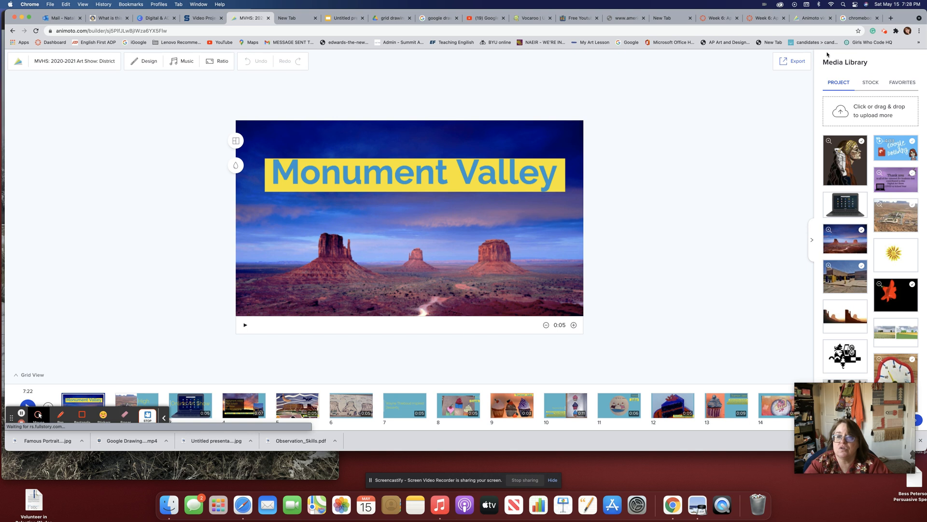
pyautogui.click(792, 61)
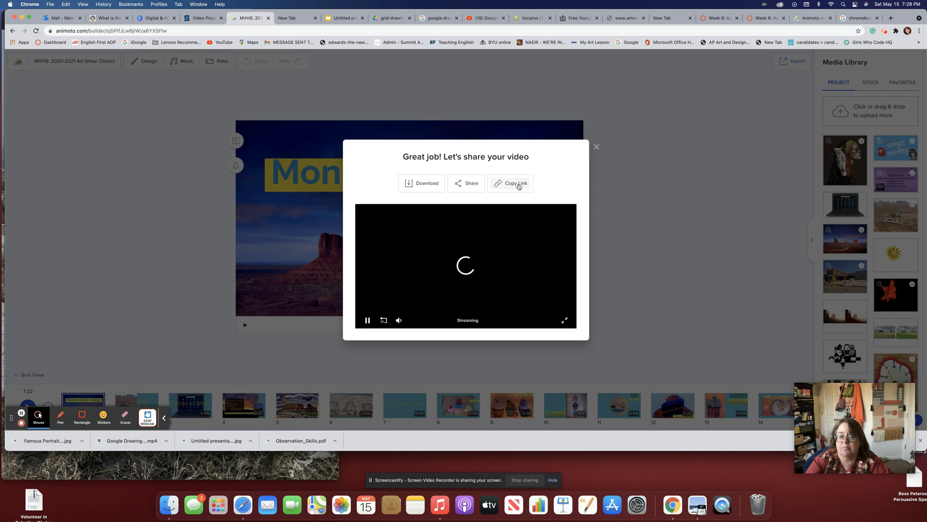
pyautogui.click(597, 149)
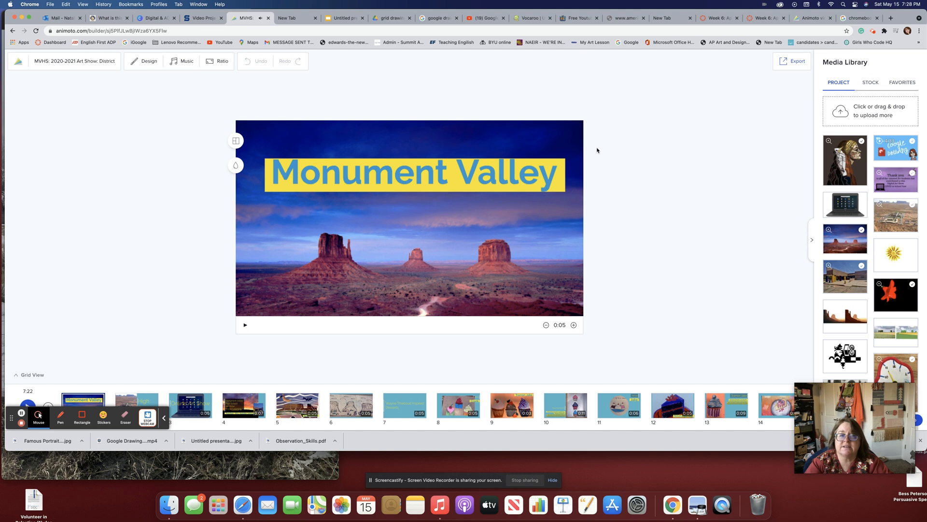